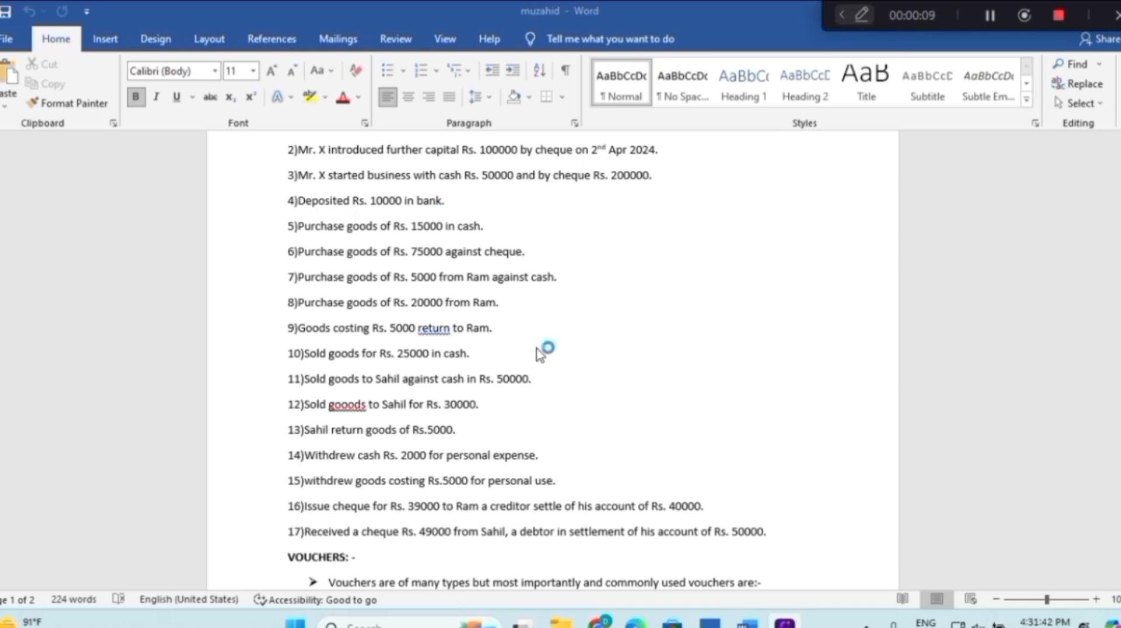
Switch to TallyPrime and open a new contra voucher for entry.
{"action": "key", "text": "alt+Tab"}
{"action": "key", "text": "alt+Tab"}
{"action": "key", "text": "alt+Tab"}
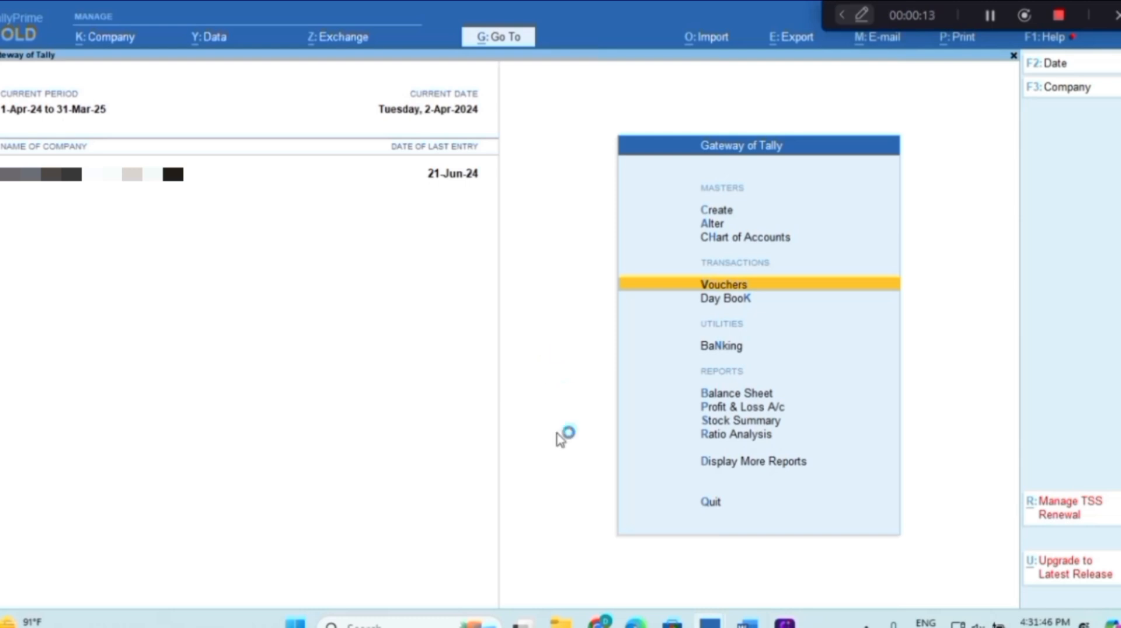
{"action": "key", "text": "Return"}
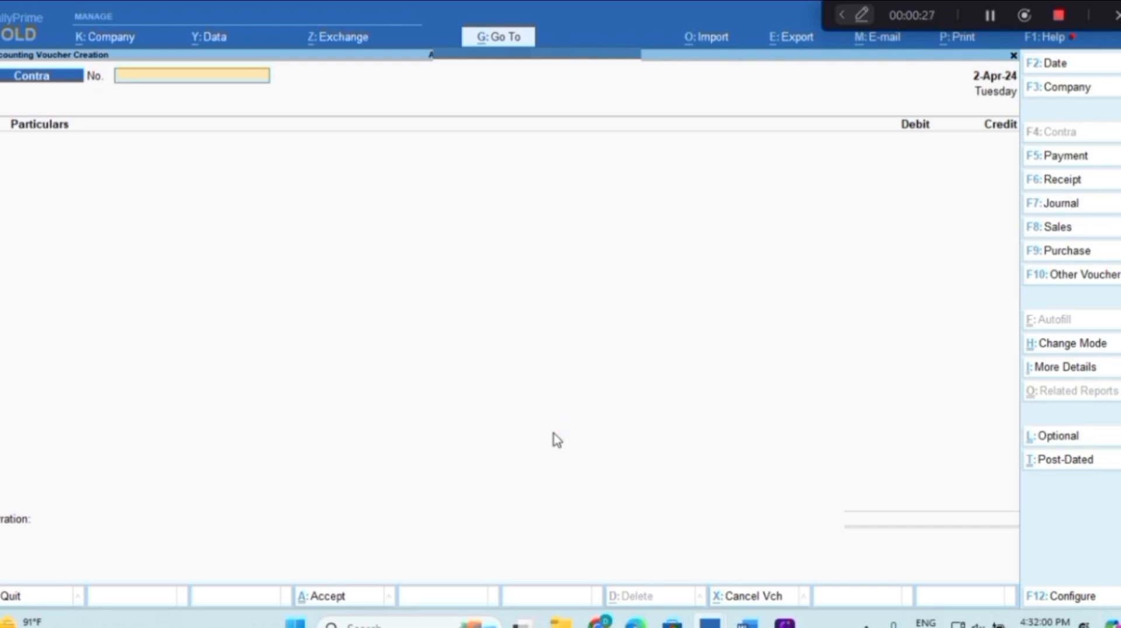
{"action": "key", "text": "F5"}
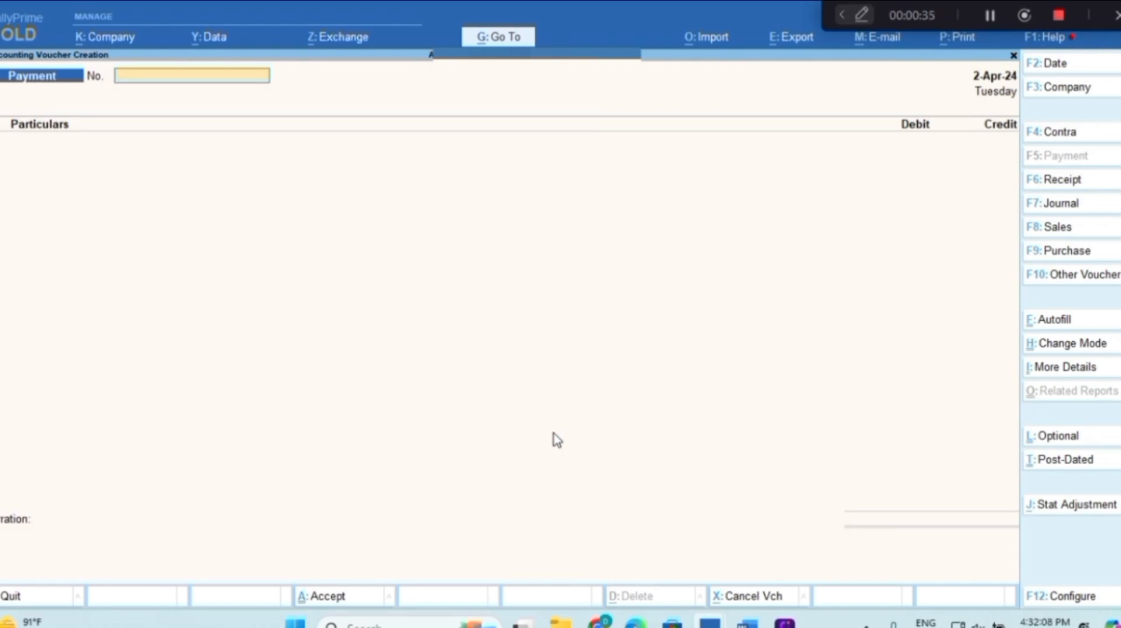
{"action": "key", "text": "F4"}
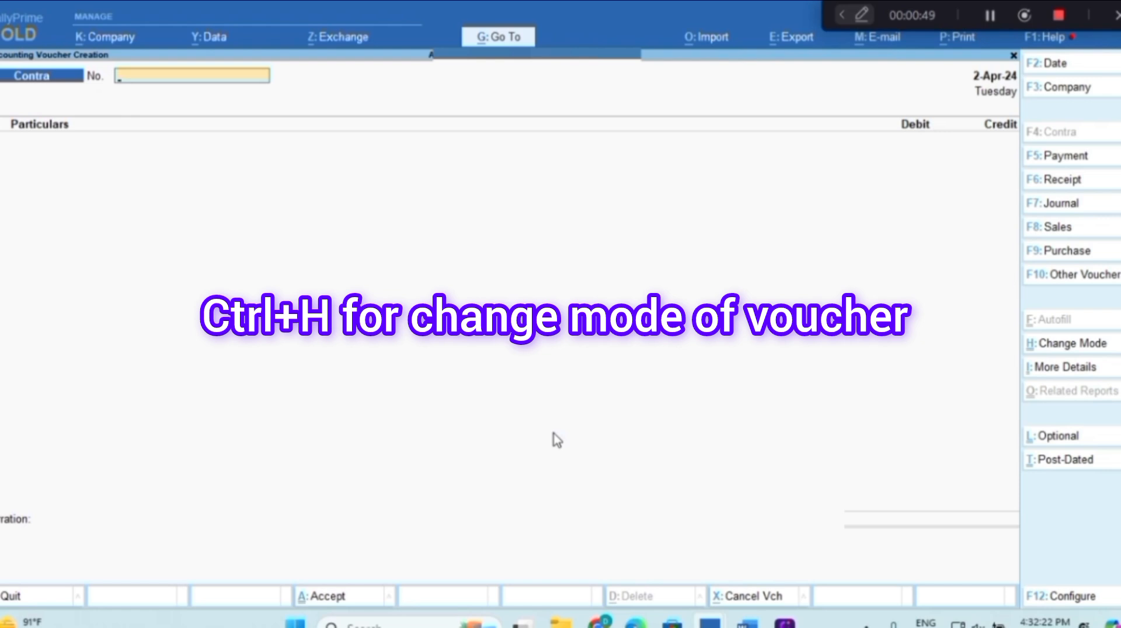
Set the contra voucher's mode to Double Entry and go to its first ledger line.
{"action": "key", "text": "ctrl+h"}
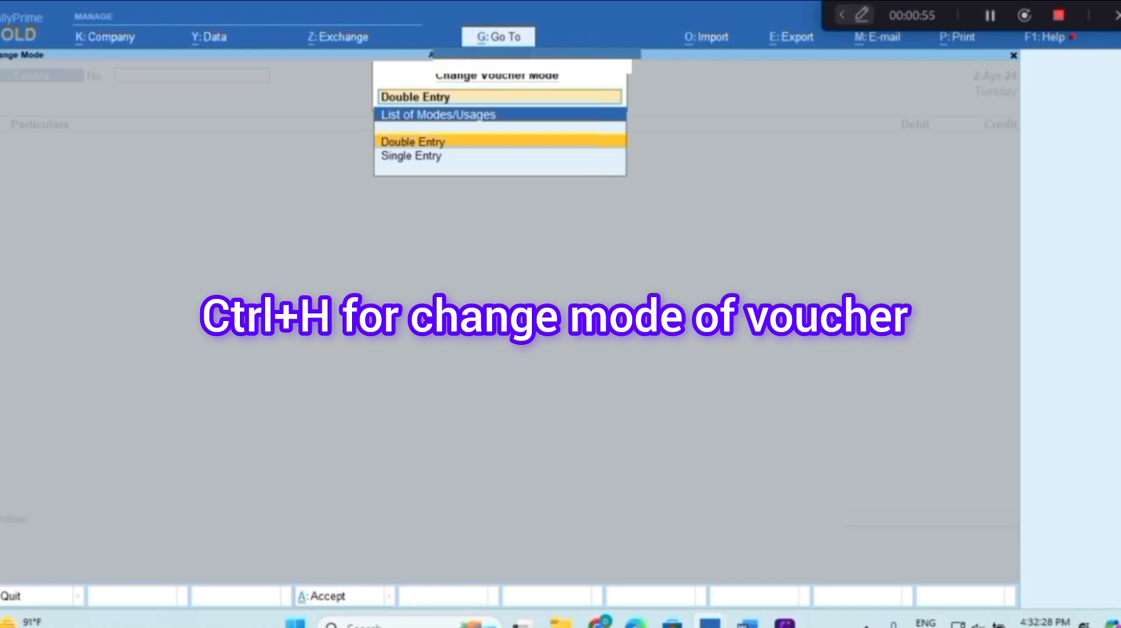
{"action": "key", "text": "Return"}
{"action": "key", "text": "Return"}
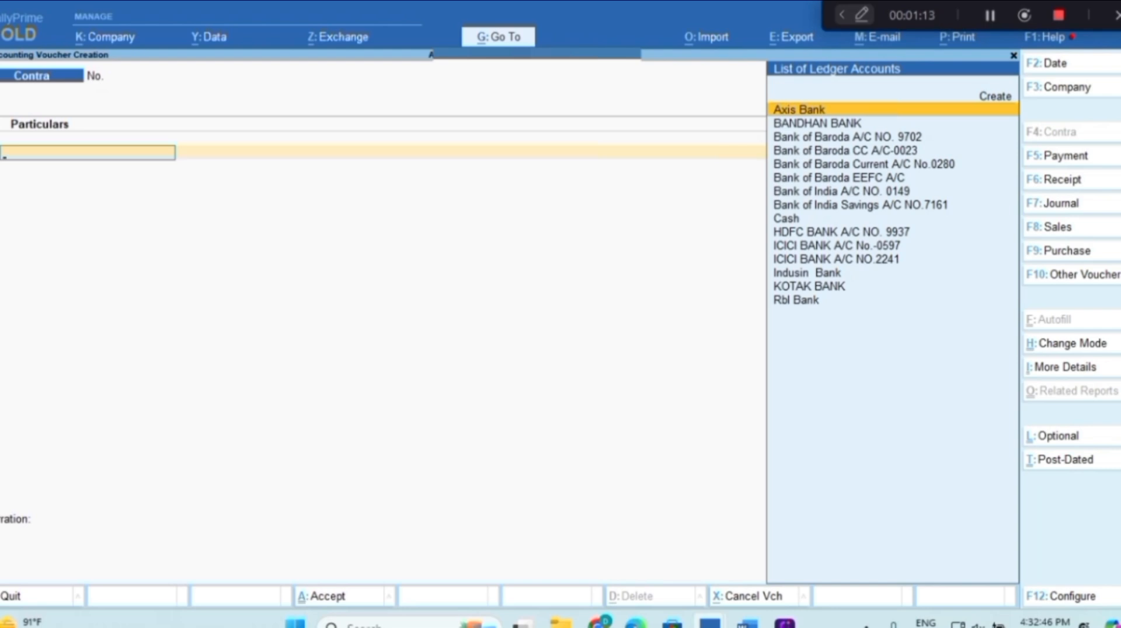
Credit the Cash ledger with 10000 in the double-entry contra voucher.
{"action": "type", "text": "ca"}
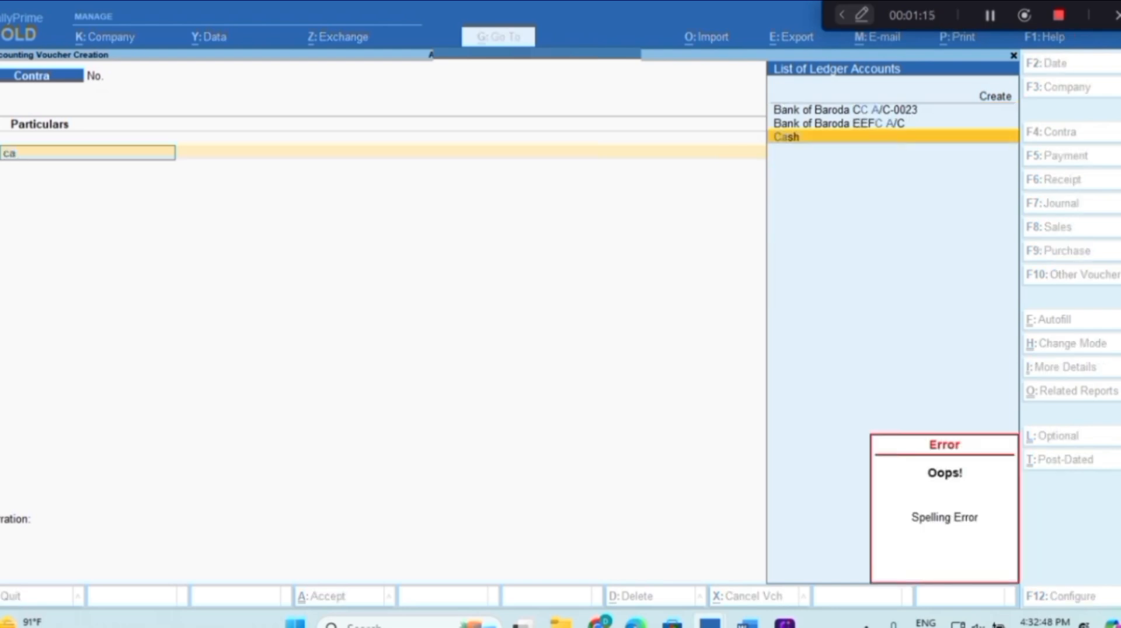
{"action": "key", "text": "Return"}
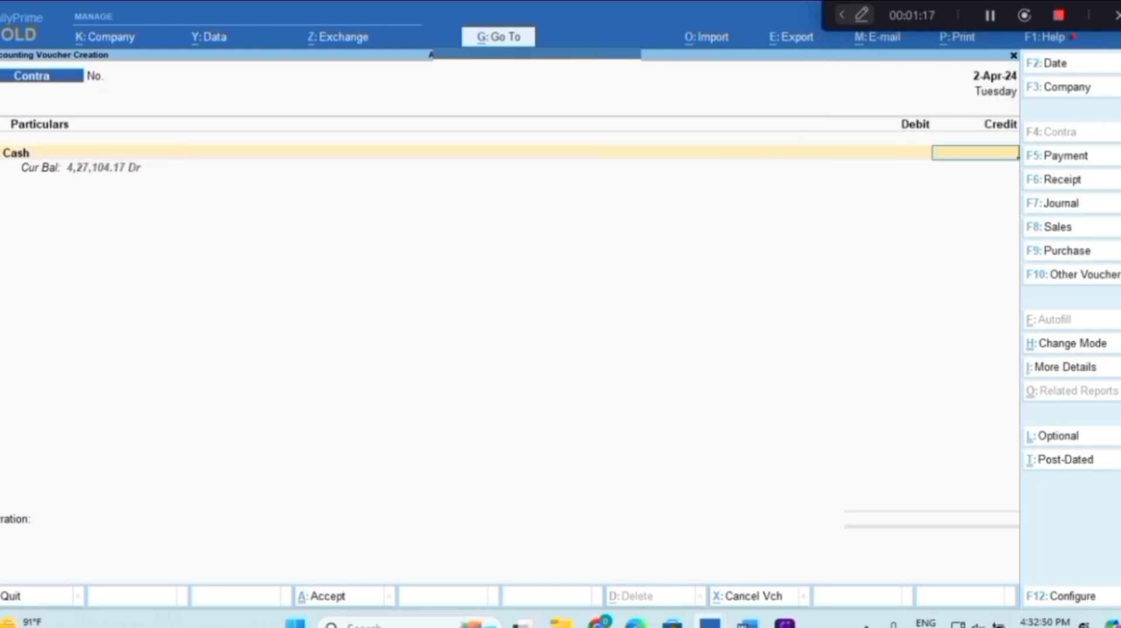
{"action": "type", "text": "10000"}
{"action": "key", "text": "Return"}
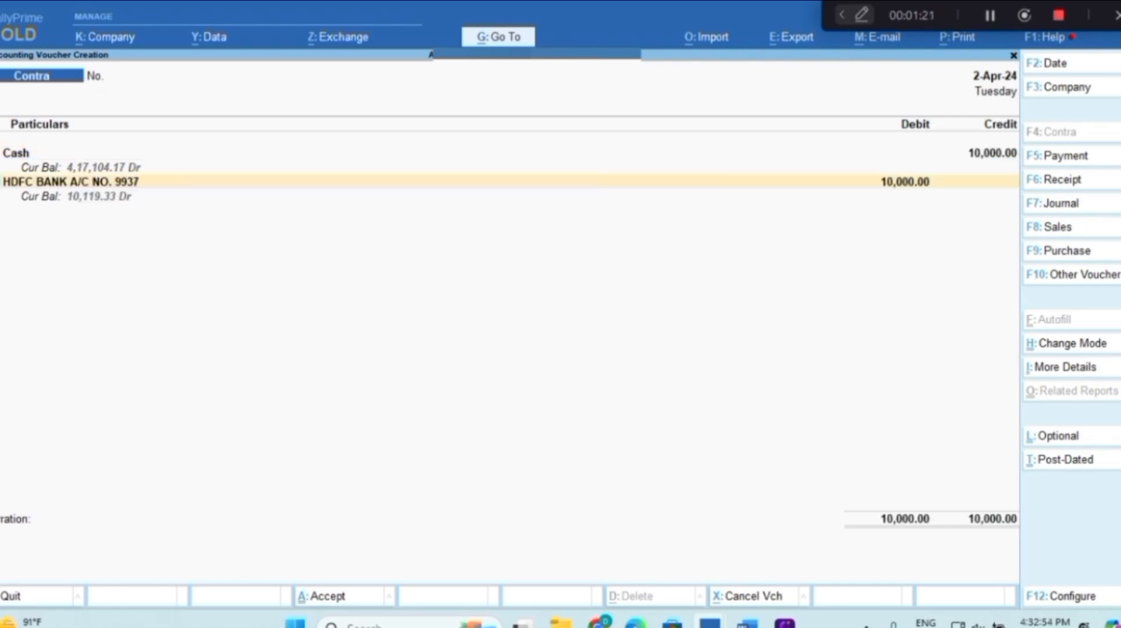
Set the debit ledger on the second line to the first Bank of Baroda account.
{"action": "key", "text": "Return"}
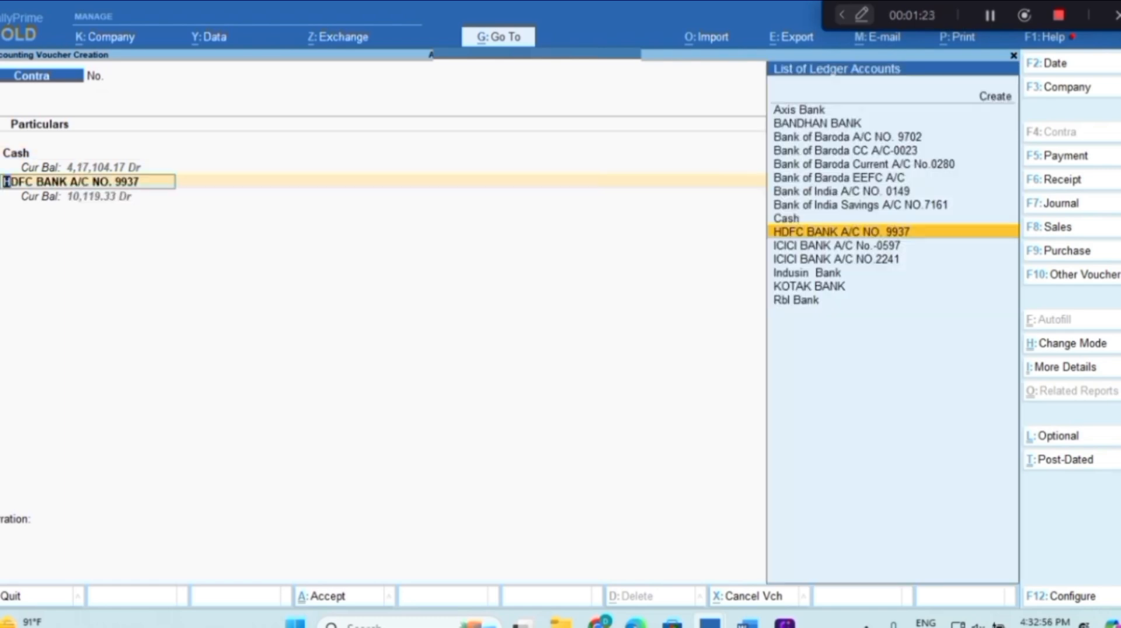
{"action": "type", "text": "Ba"}
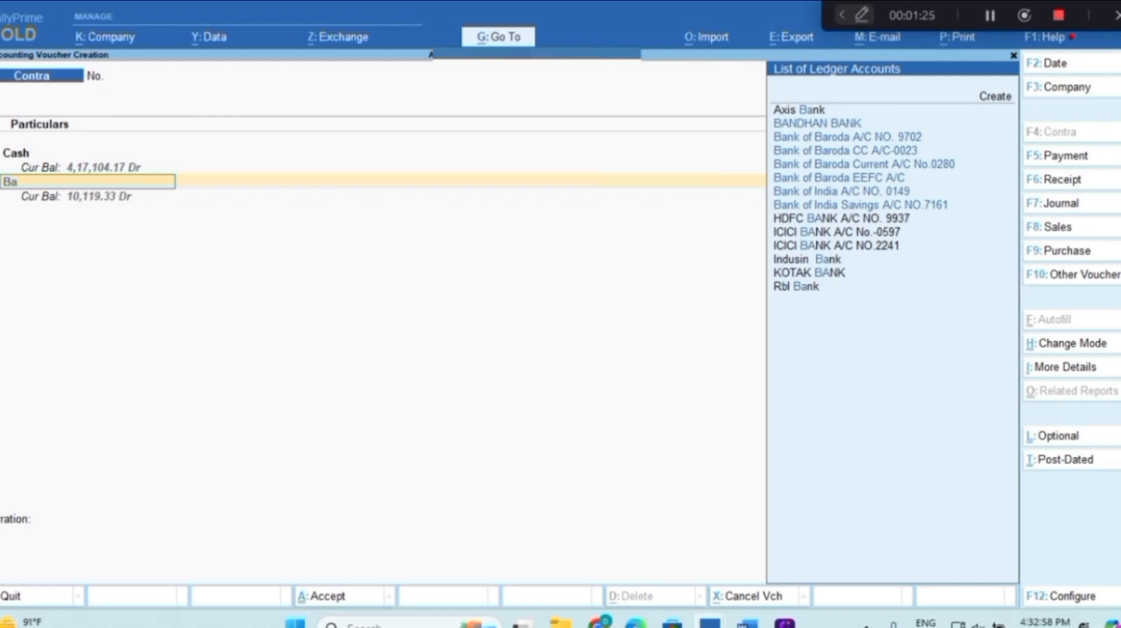
{"action": "type", "text": "nk"}
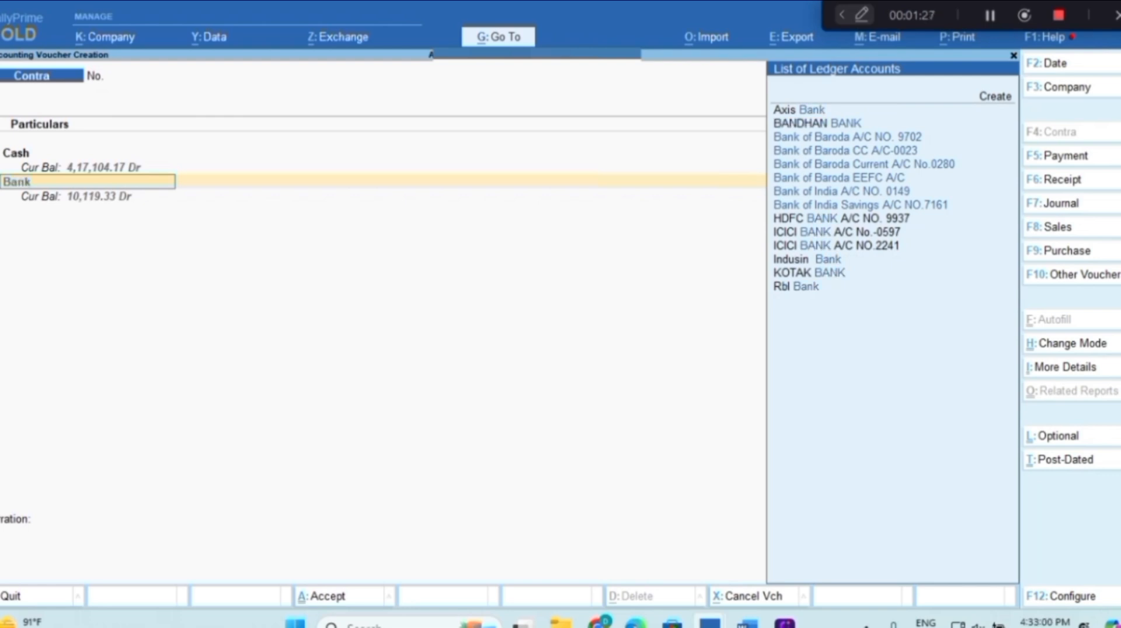
{"action": "key", "text": "Down"}
{"action": "key", "text": "Up"}
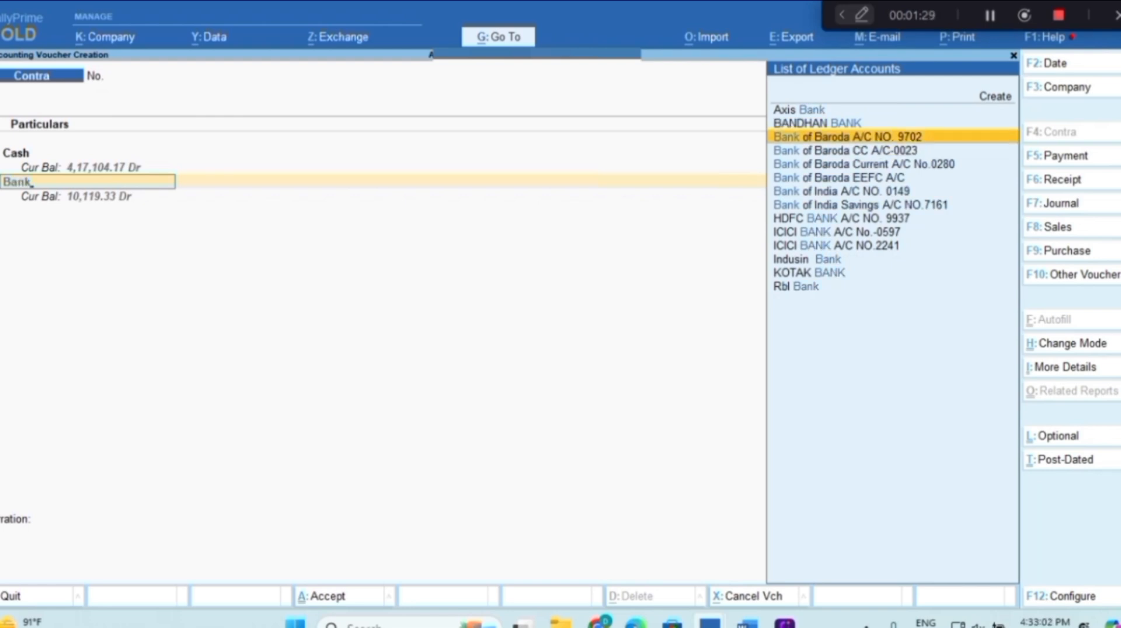
{"action": "key", "text": "Return"}
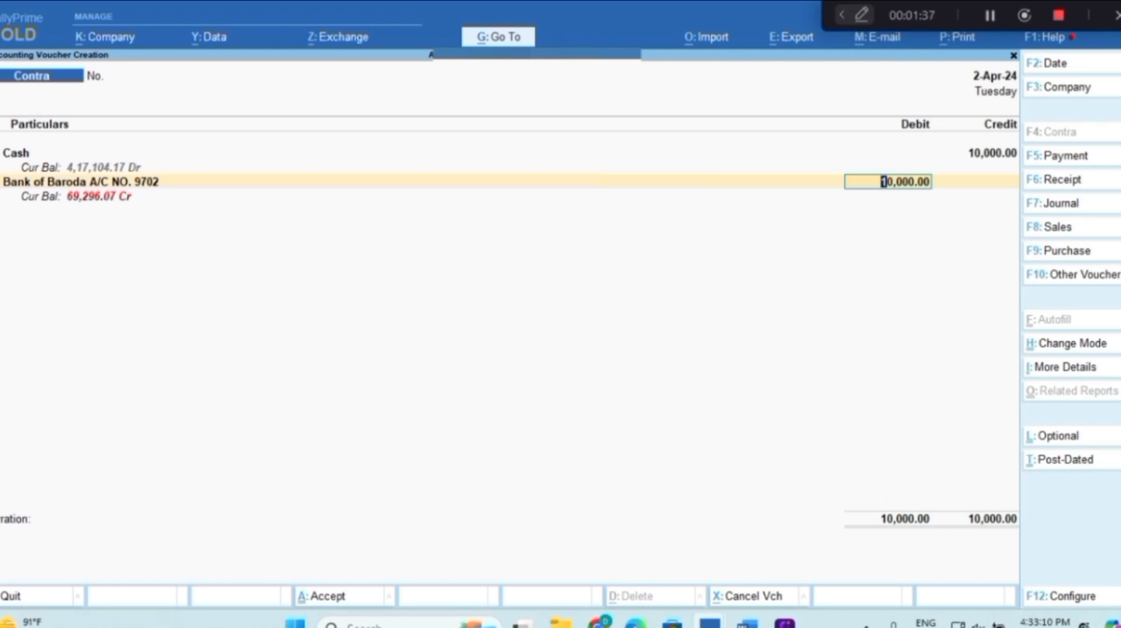
Accept the 10,000 debit and its cash bank allocation with all denominations left blank, continuing to the narration.
{"action": "key", "text": "Return"}
{"action": "key", "text": "Return"}
{"action": "key", "text": "Return"}
{"action": "key", "text": "Return"}
{"action": "key", "text": "Return"}
{"action": "key", "text": "Return"}
{"action": "key", "text": "Return"}
{"action": "key", "text": "Return"}
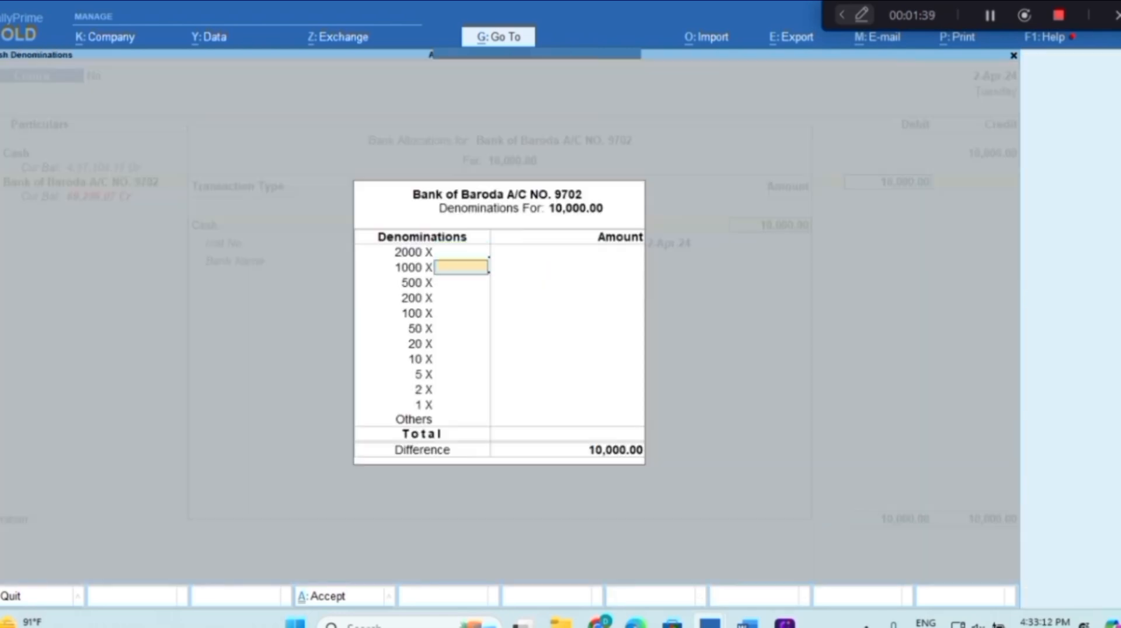
{"action": "key", "text": "Return"}
{"action": "key", "text": "Return"}
{"action": "key", "text": "Return"}
{"action": "key", "text": "Return"}
{"action": "key", "text": "Return"}
{"action": "key", "text": "Return"}
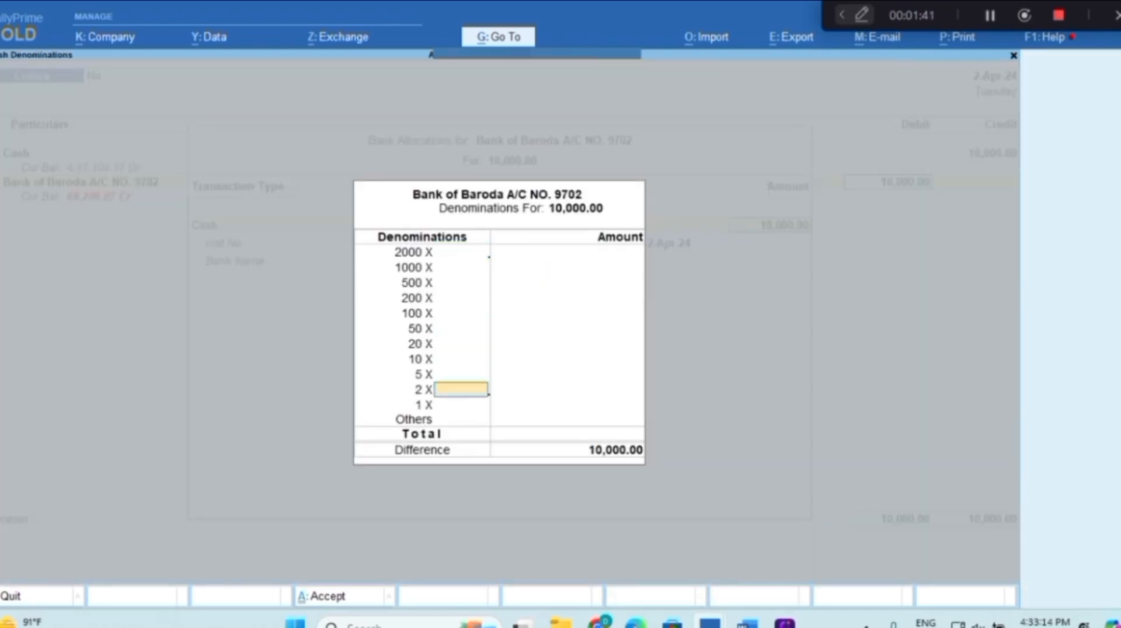
{"action": "key", "text": "Return"}
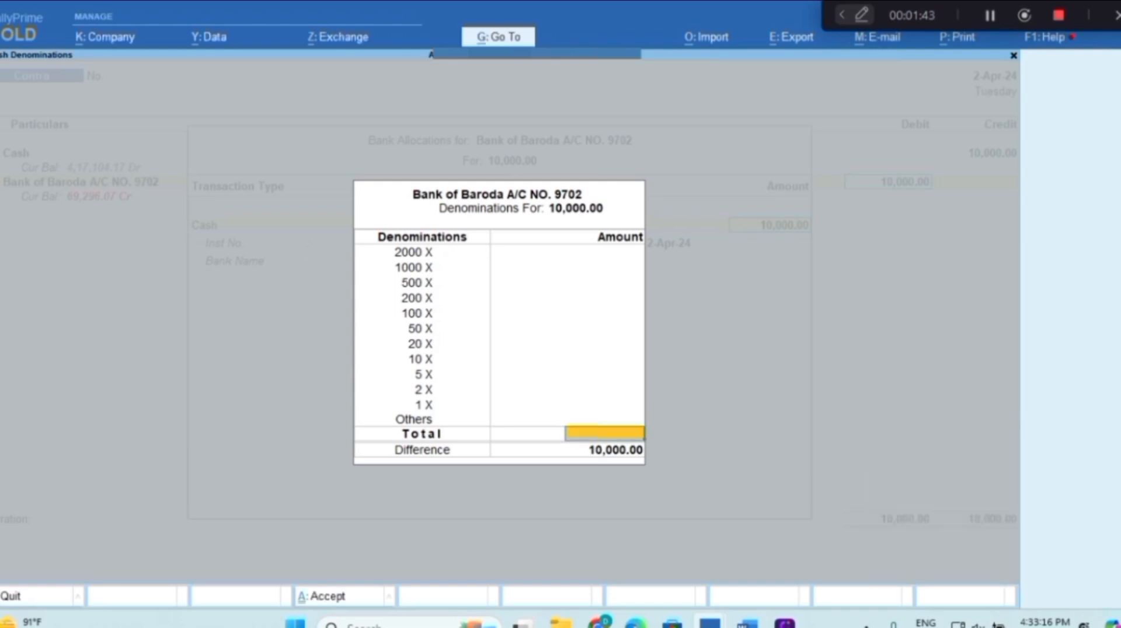
{"action": "key", "text": "Return"}
{"action": "key", "text": "Return"}
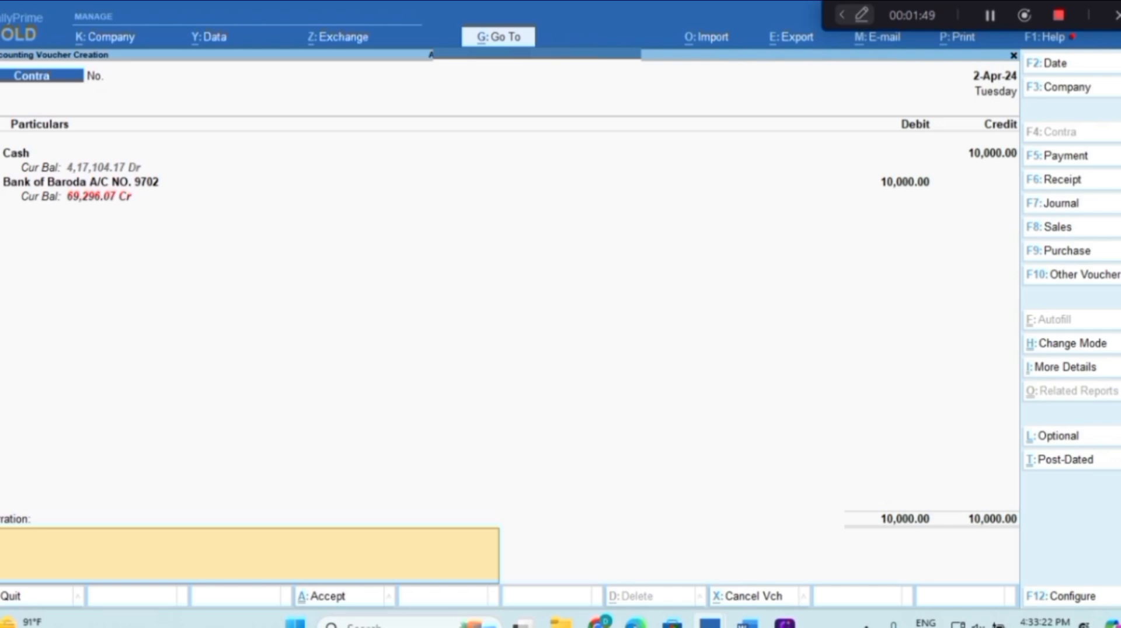
Discard the double-entry voucher and start a new contra voucher in Single Entry mode.
{"action": "key", "text": "Escape"}
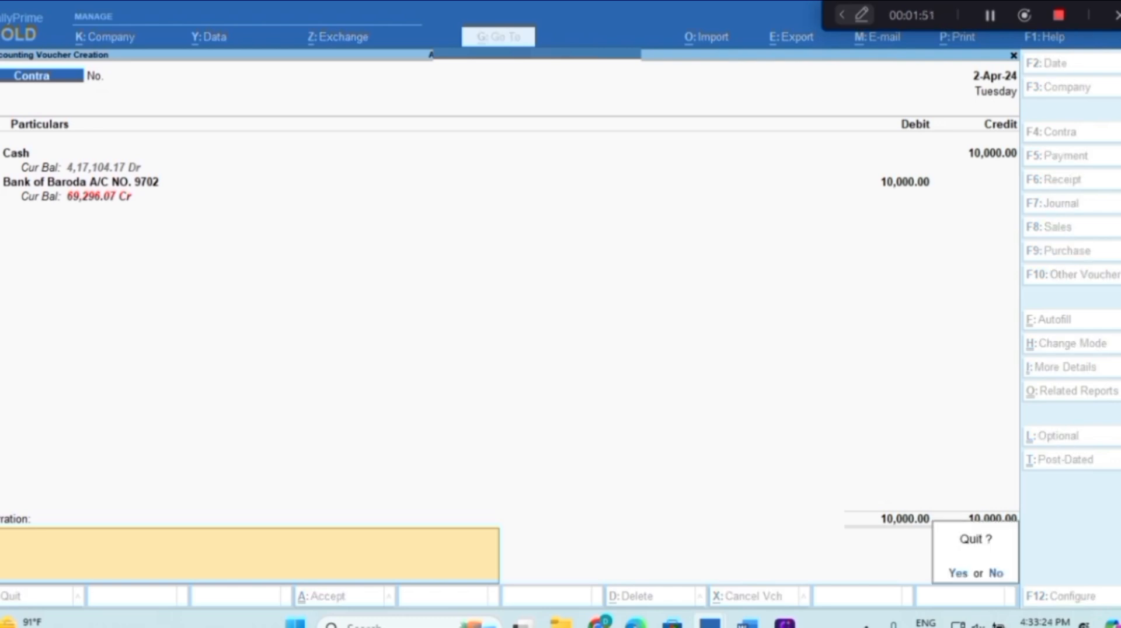
{"action": "key", "text": "y"}
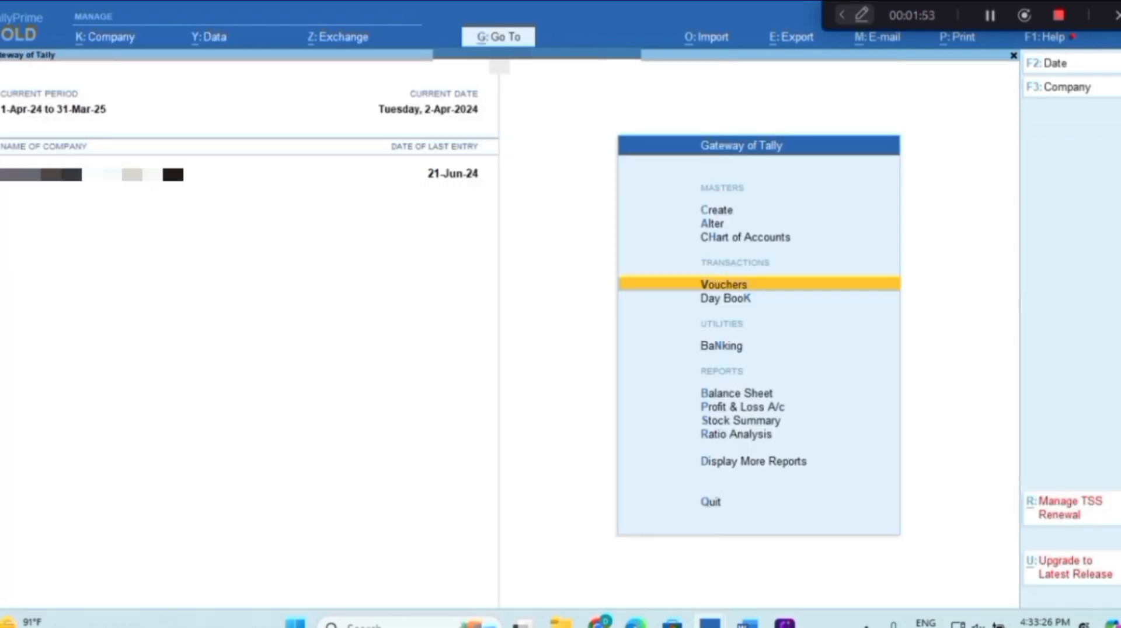
{"action": "key", "text": "Return"}
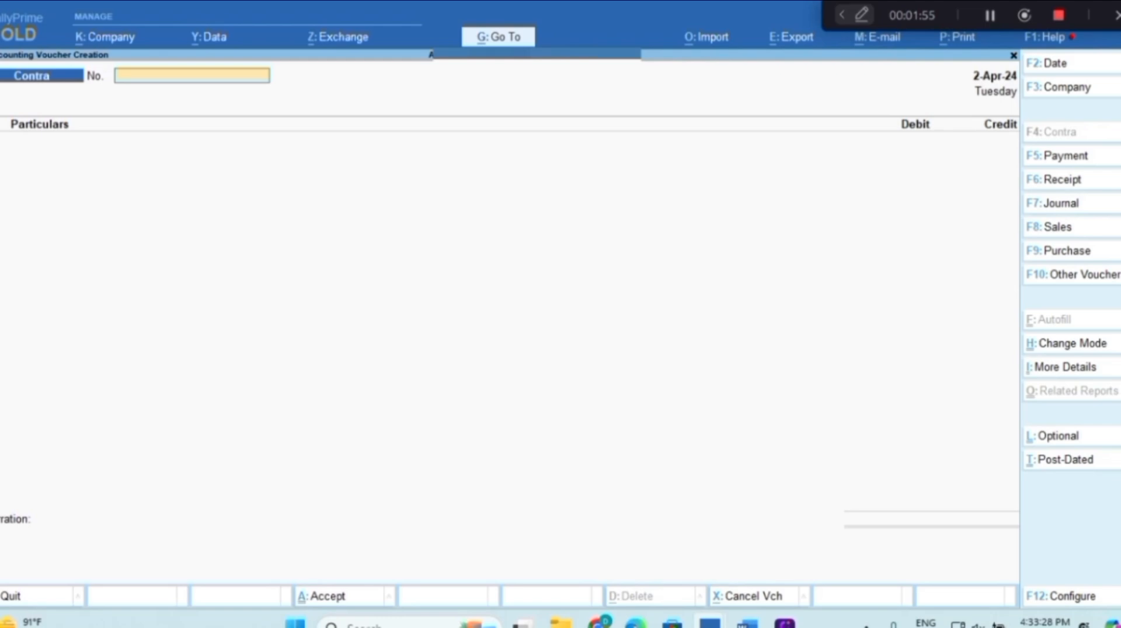
{"action": "key", "text": "ctrl+h"}
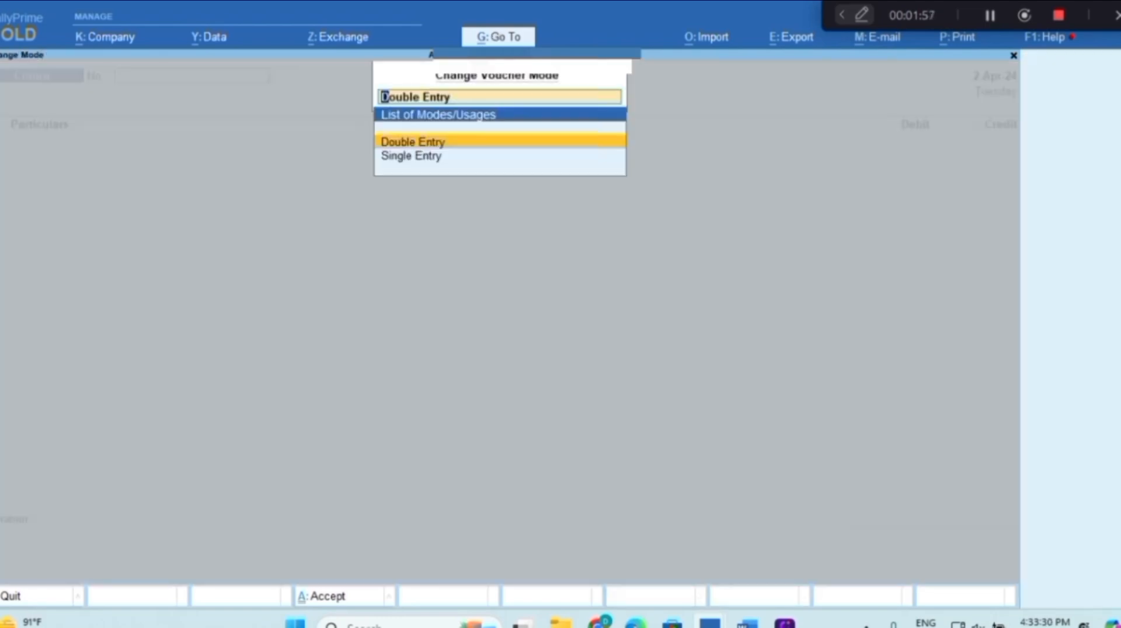
{"action": "key", "text": "Down"}
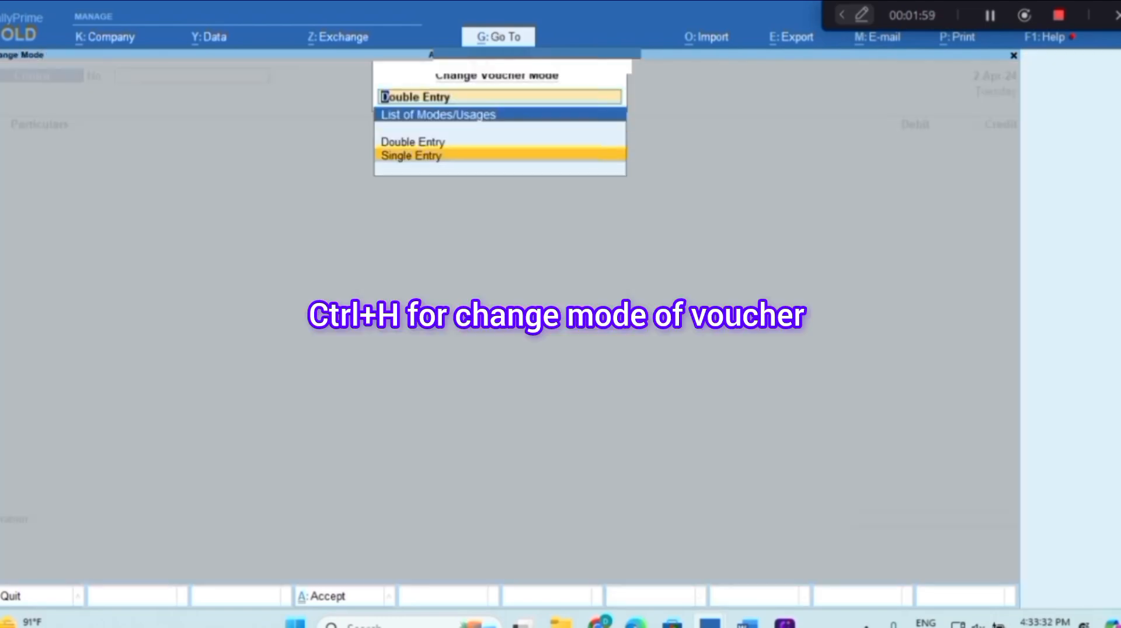
{"action": "key", "text": "Return"}
{"action": "key", "text": "Return"}
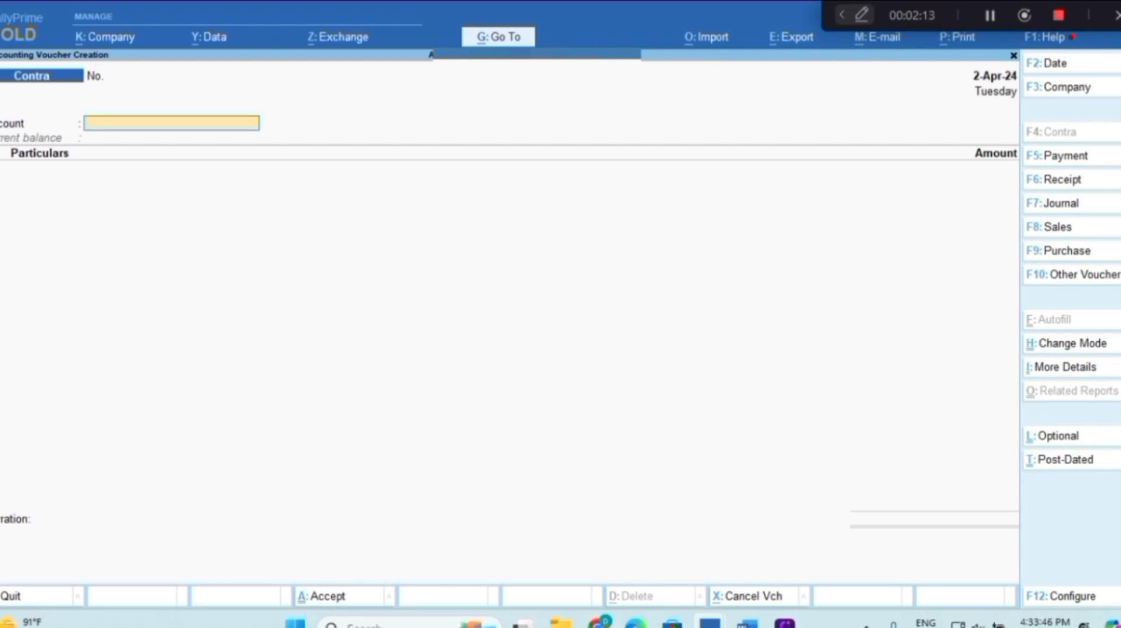
Choose the first Bank of Baroda account as the single-entry voucher's account.
{"action": "type", "text": "Bank"}
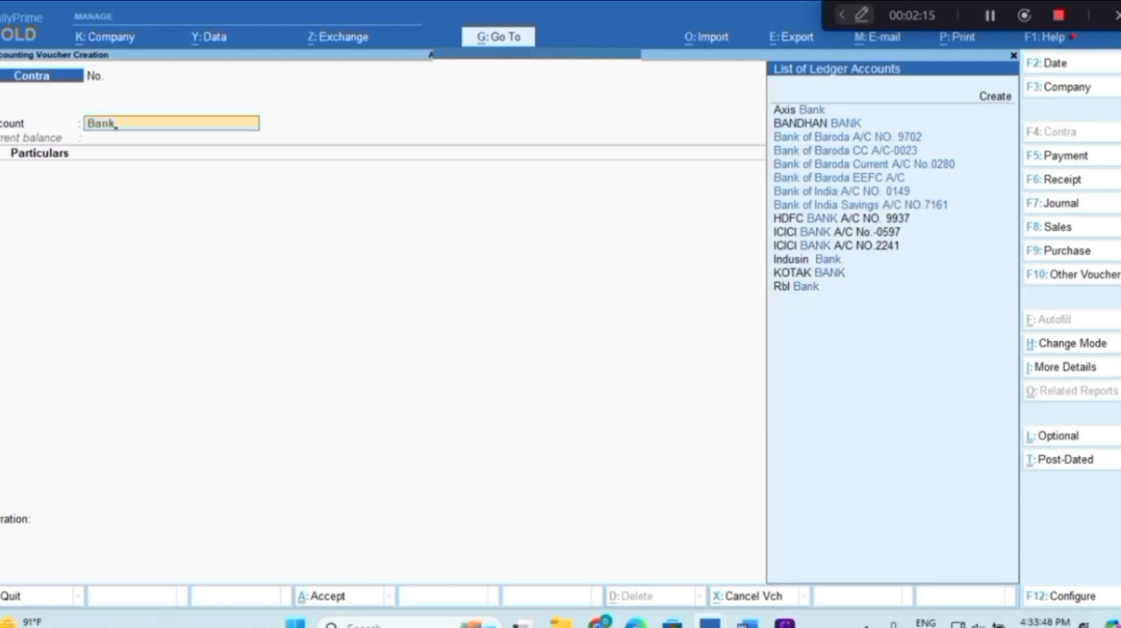
{"action": "key", "text": "Down"}
{"action": "key", "text": "Down"}
{"action": "key", "text": "Up"}
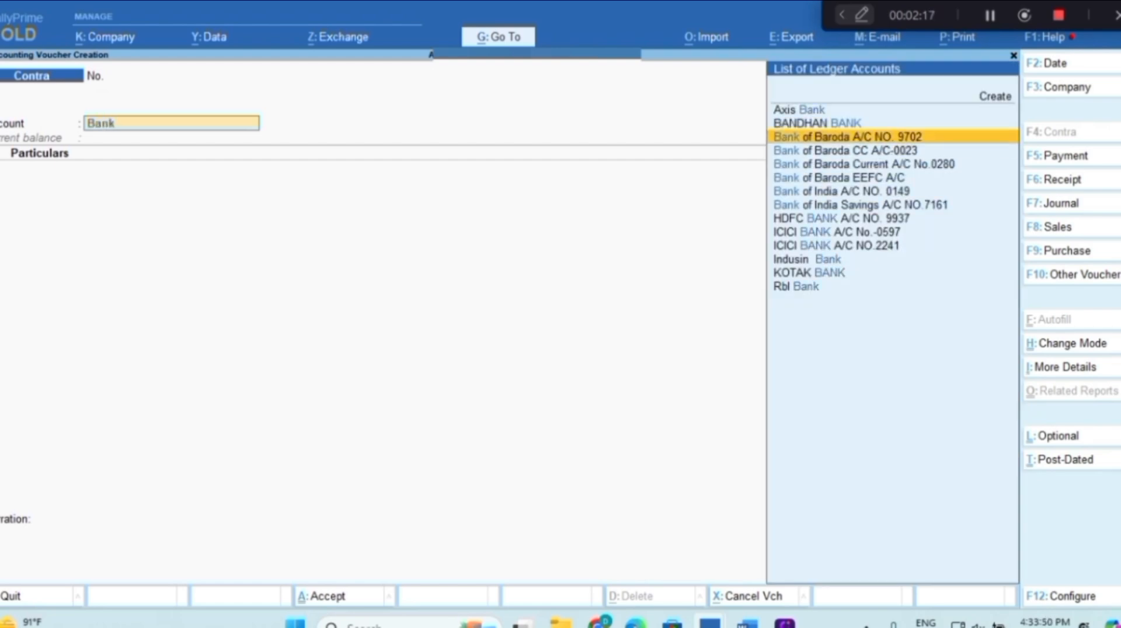
{"action": "key", "text": "Return"}
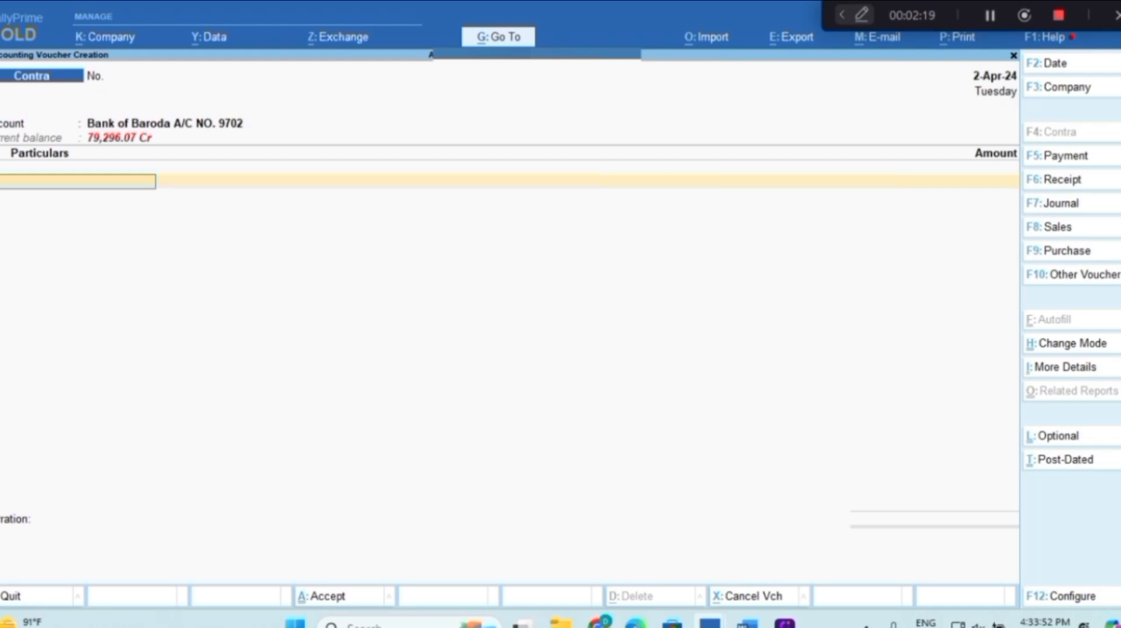
Enter Cash under the voucher's particulars with an amount of 10000.
{"action": "type", "text": "Cash"}
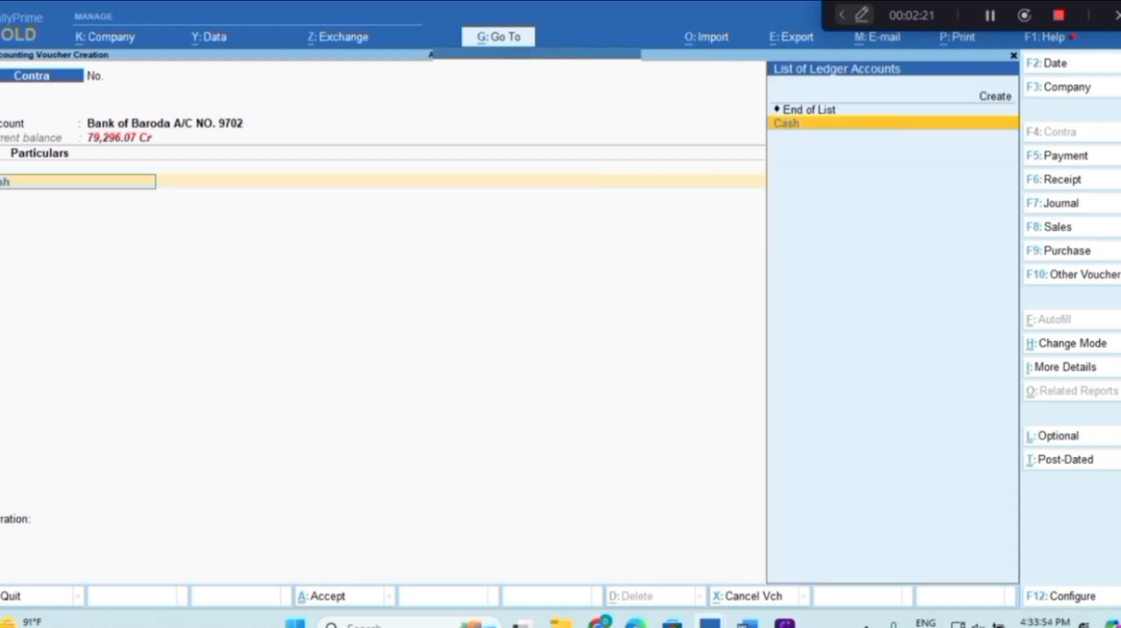
{"action": "key", "text": "Return"}
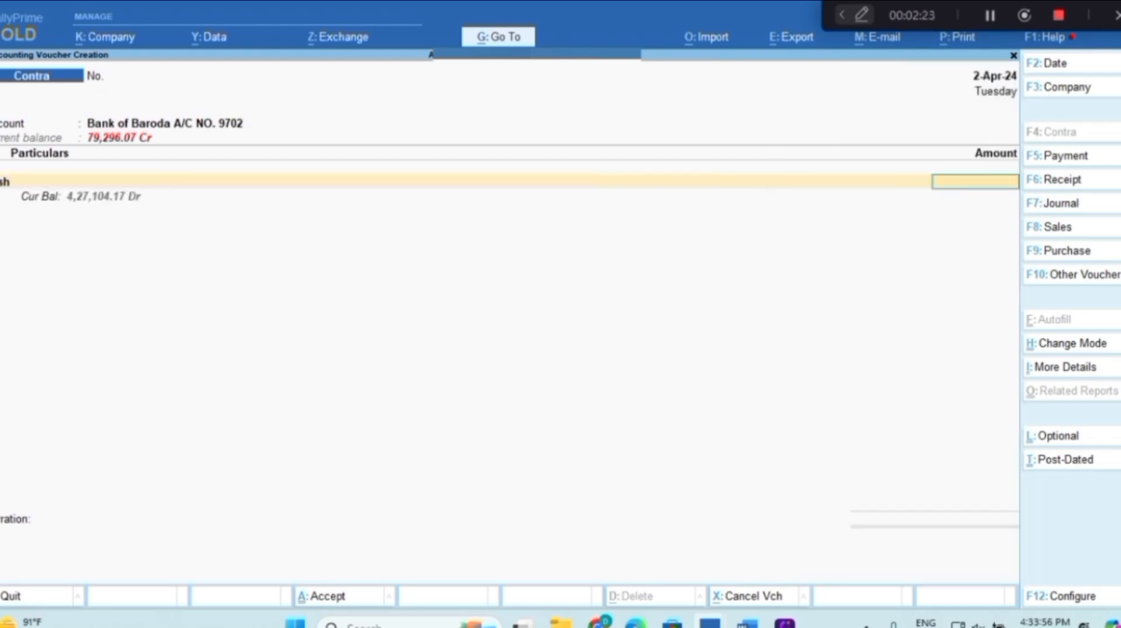
{"action": "type", "text": "10000"}
{"action": "key", "text": "Return"}
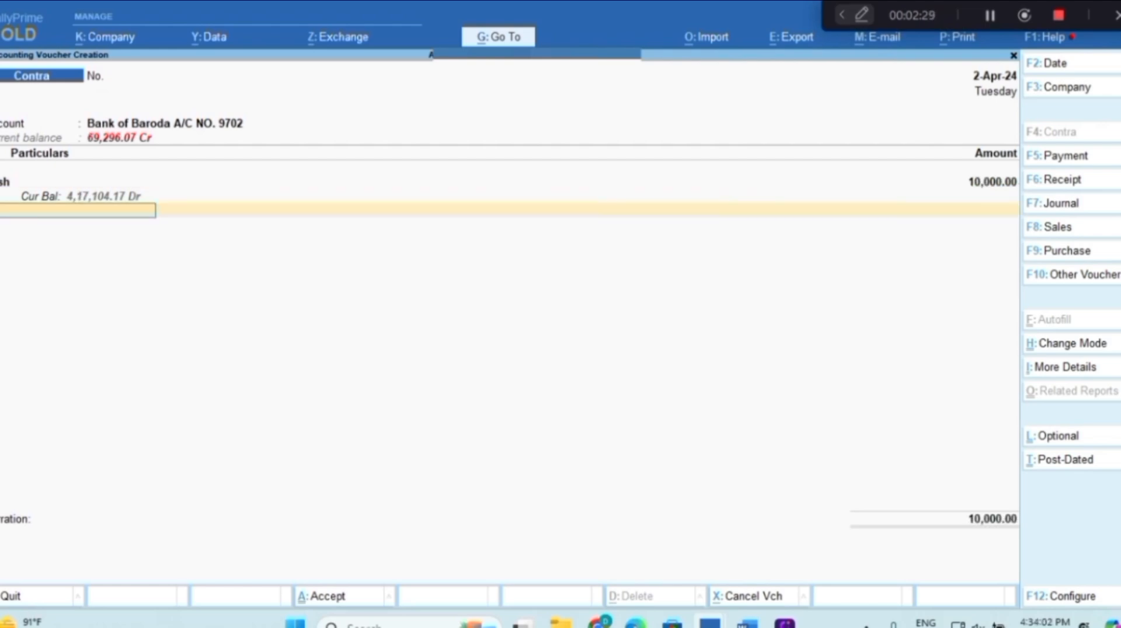
End the particulars list and accept the cash bank allocation, leaving the denominations blank, to reach the narration.
{"action": "key", "text": "Return"}
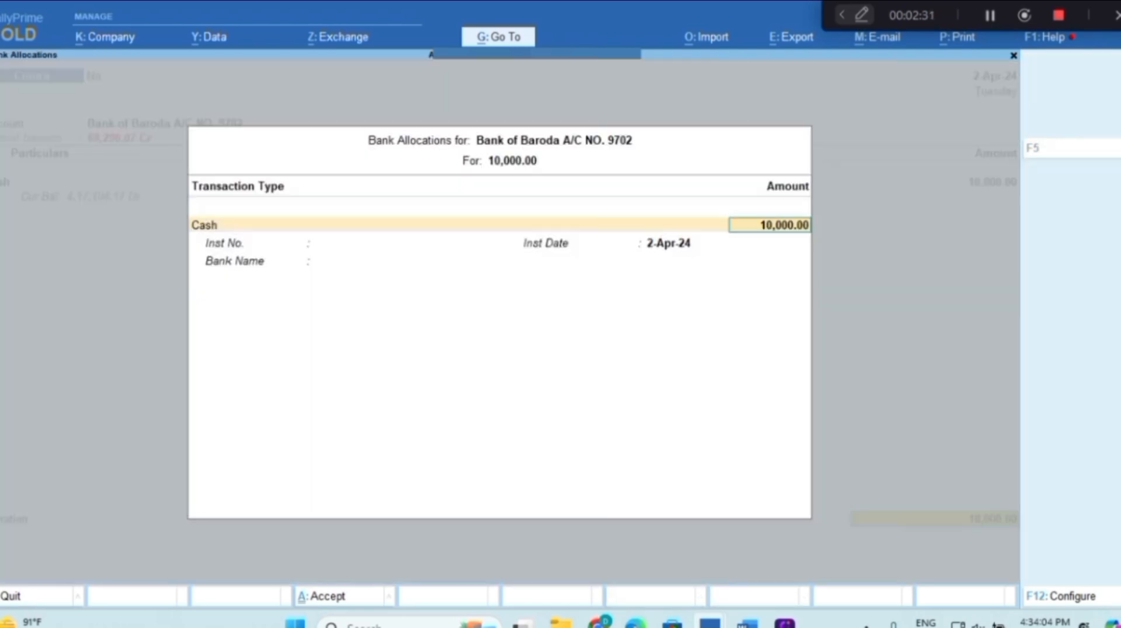
{"action": "key", "text": "Return"}
{"action": "key", "text": "Return"}
{"action": "key", "text": "Return"}
{"action": "key", "text": "Return"}
{"action": "key", "text": "Return"}
{"action": "key", "text": "Return"}
{"action": "key", "text": "Return"}
{"action": "key", "text": "Return"}
{"action": "key", "text": "Return"}
{"action": "key", "text": "Return"}
{"action": "key", "text": "Return"}
{"action": "key", "text": "Return"}
{"action": "key", "text": "Return"}
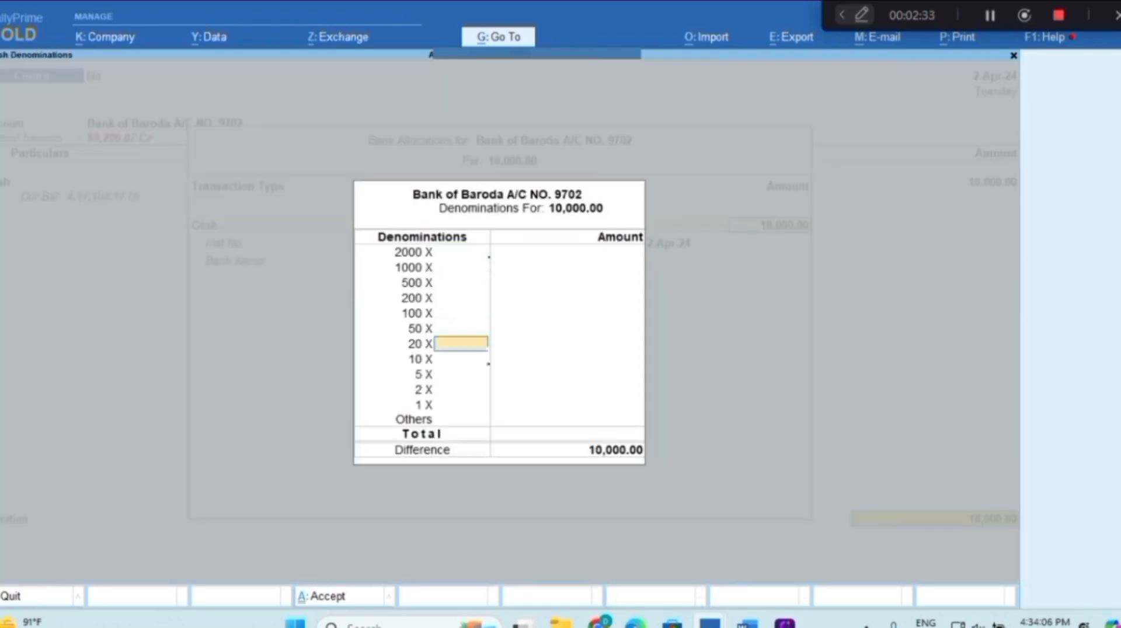
{"action": "key", "text": "Return"}
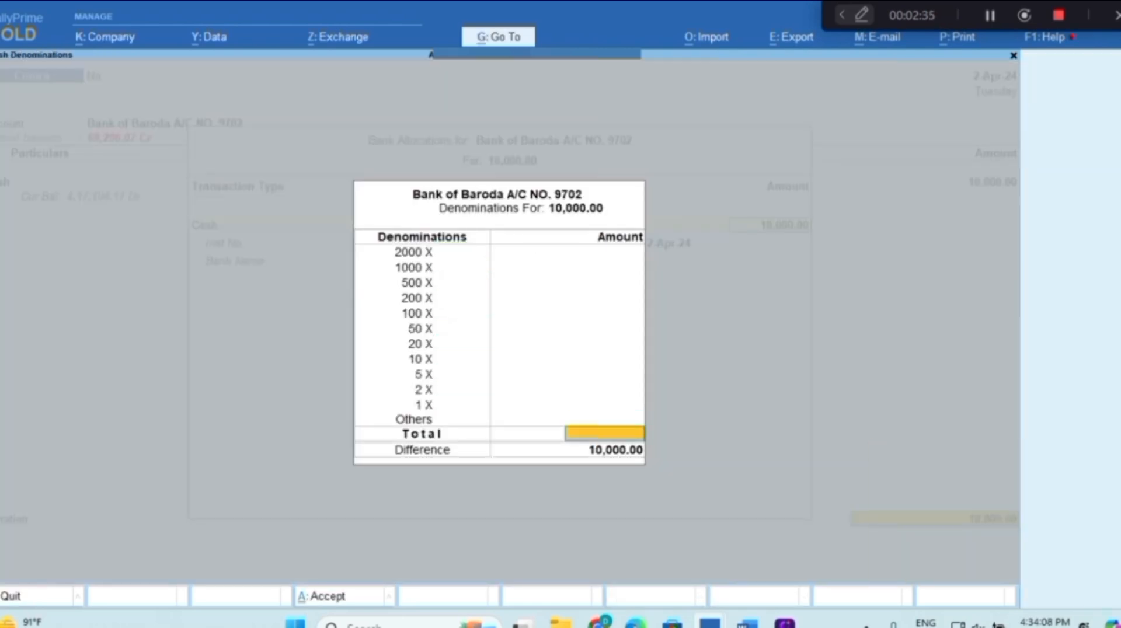
{"action": "key", "text": "Return"}
{"action": "key", "text": "Return"}
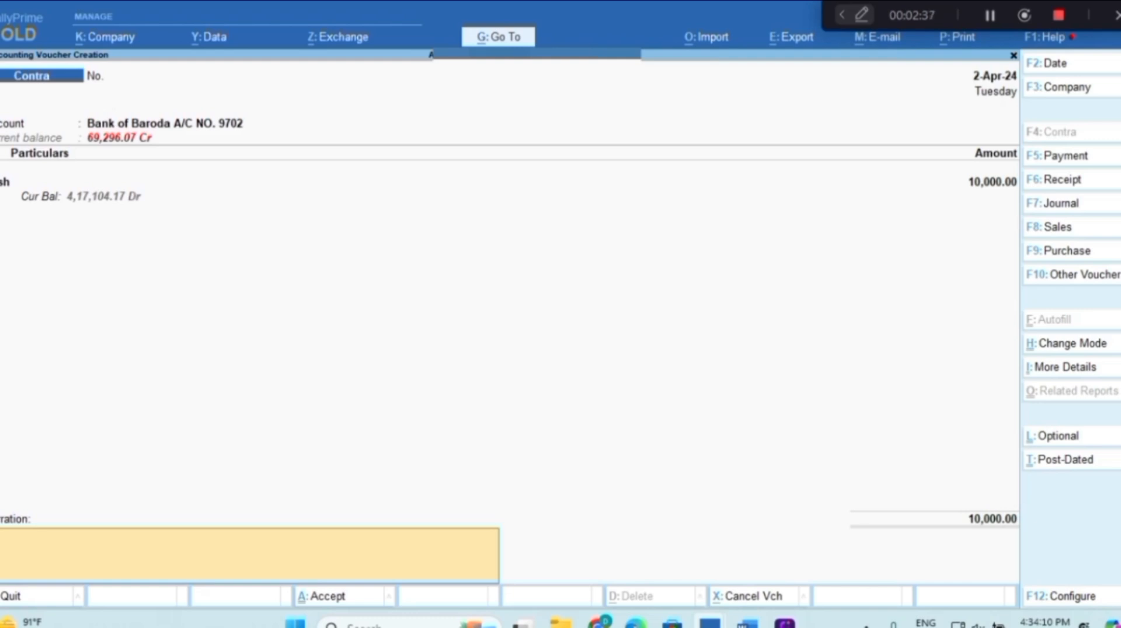
Go back to the single-entry contra voucher's account and change it to Cash.
{"action": "key", "text": "BackSpace"}
{"action": "key", "text": "BackSpace"}
{"action": "key", "text": "BackSpace"}
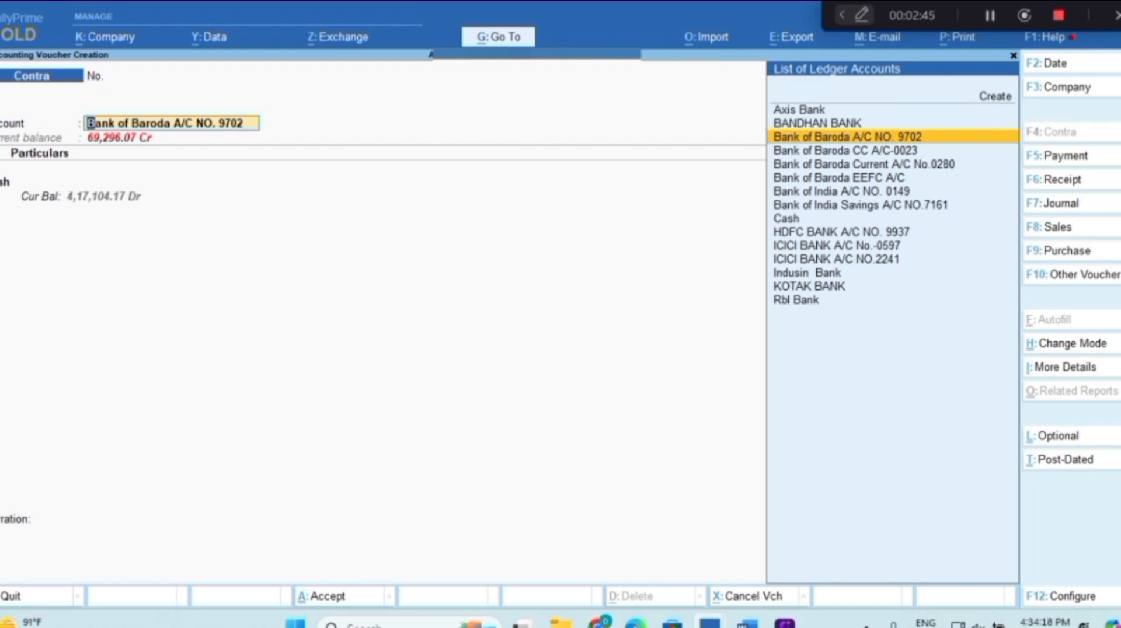
{"action": "type", "text": "Cash"}
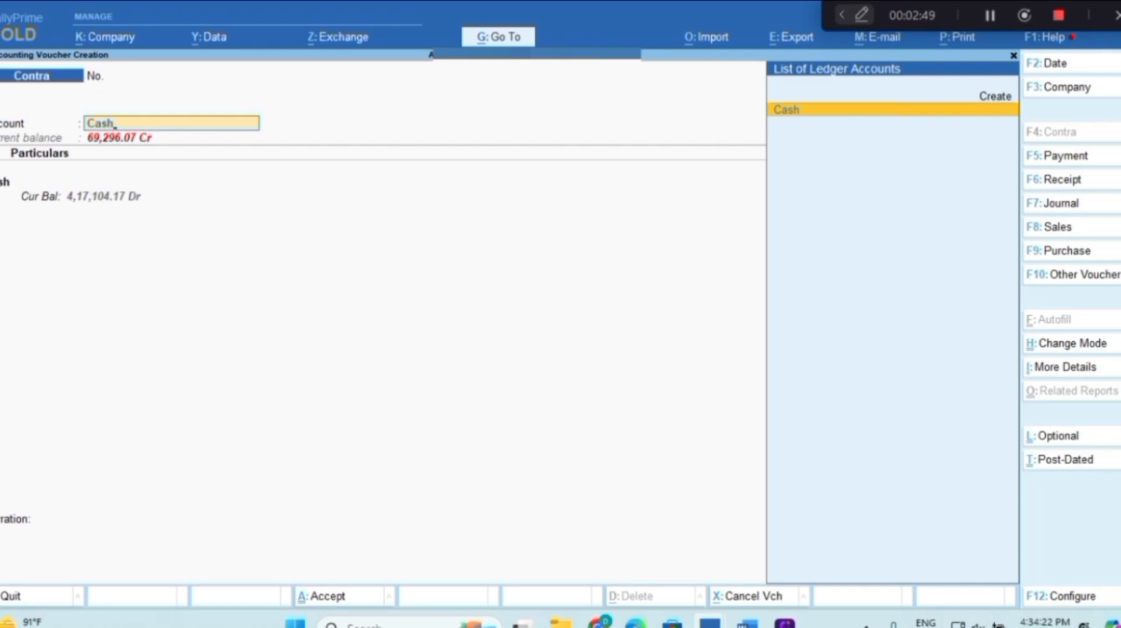
{"action": "key", "text": "Return"}
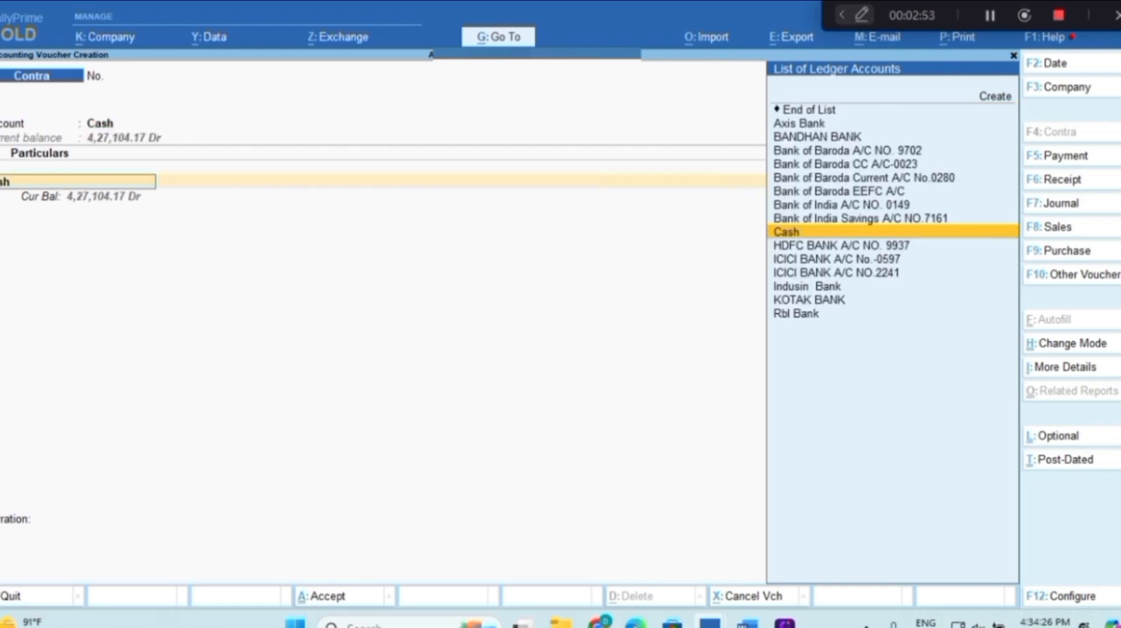
Replace the voucher's particulars with the first Bank of Baroda account and set the amount to 5000.
{"action": "type", "text": "ban"}
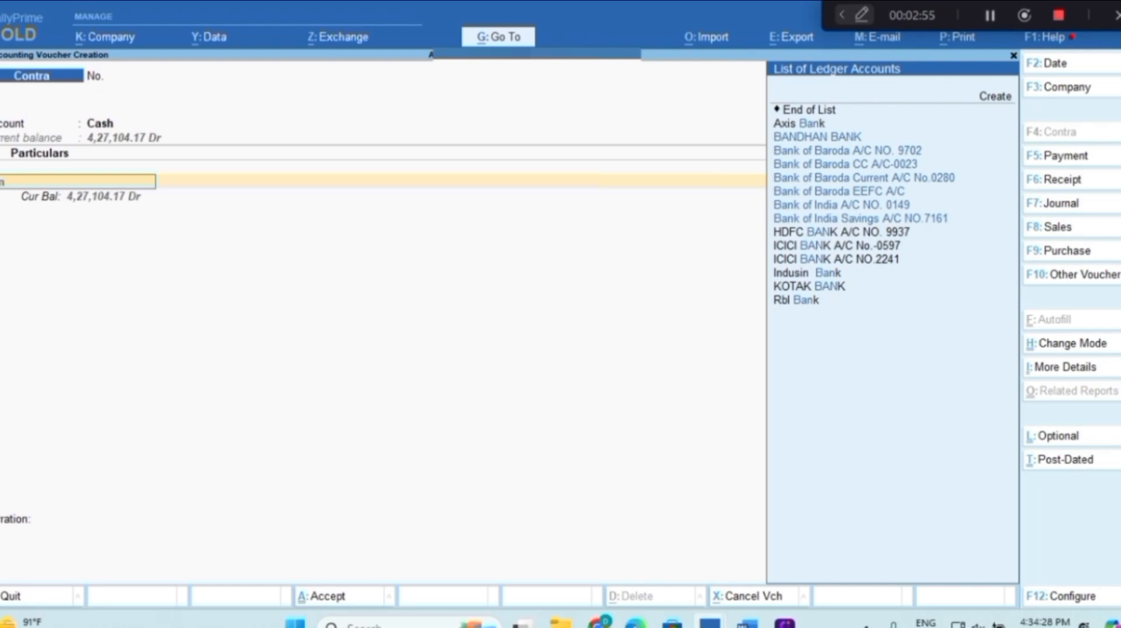
{"action": "type", "text": "k"}
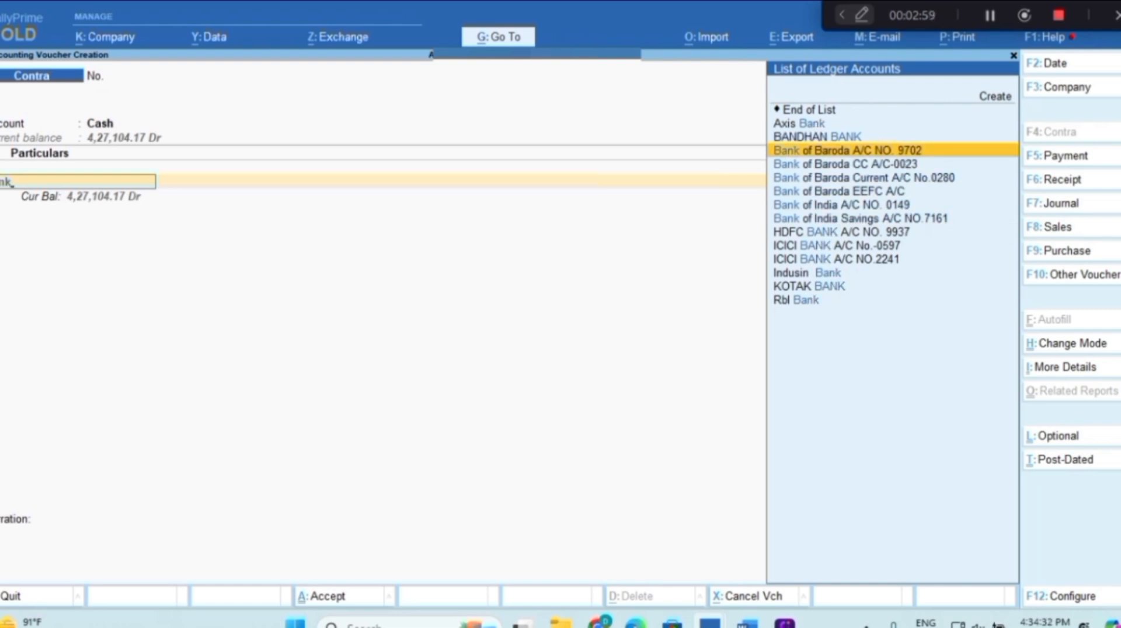
{"action": "key", "text": "Return"}
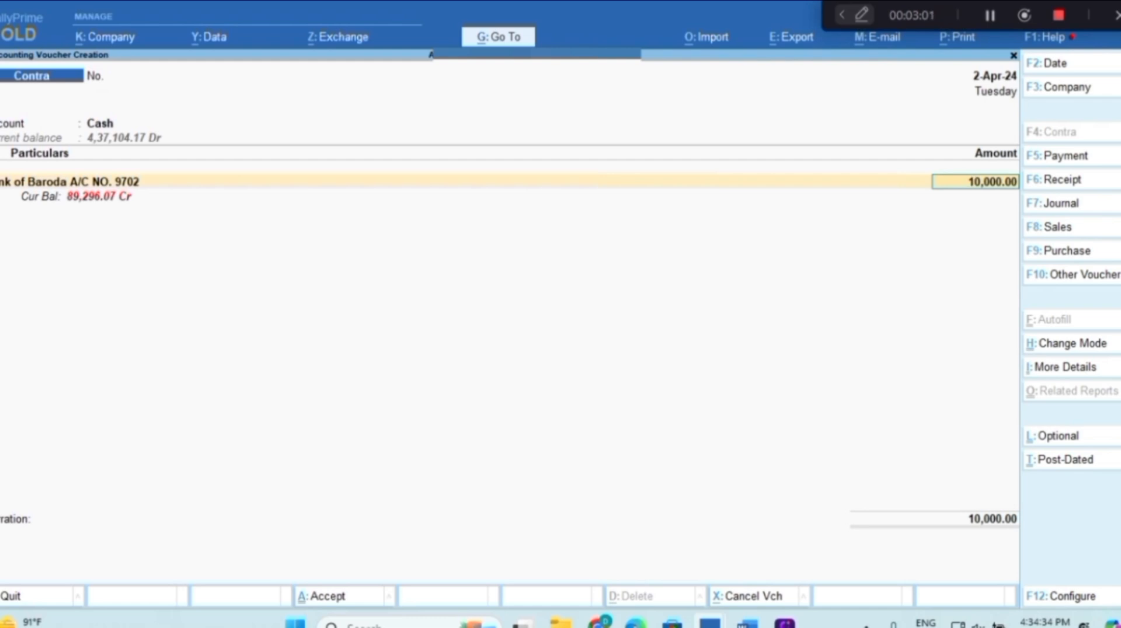
{"action": "type", "text": "5000"}
{"action": "key", "text": "Return"}
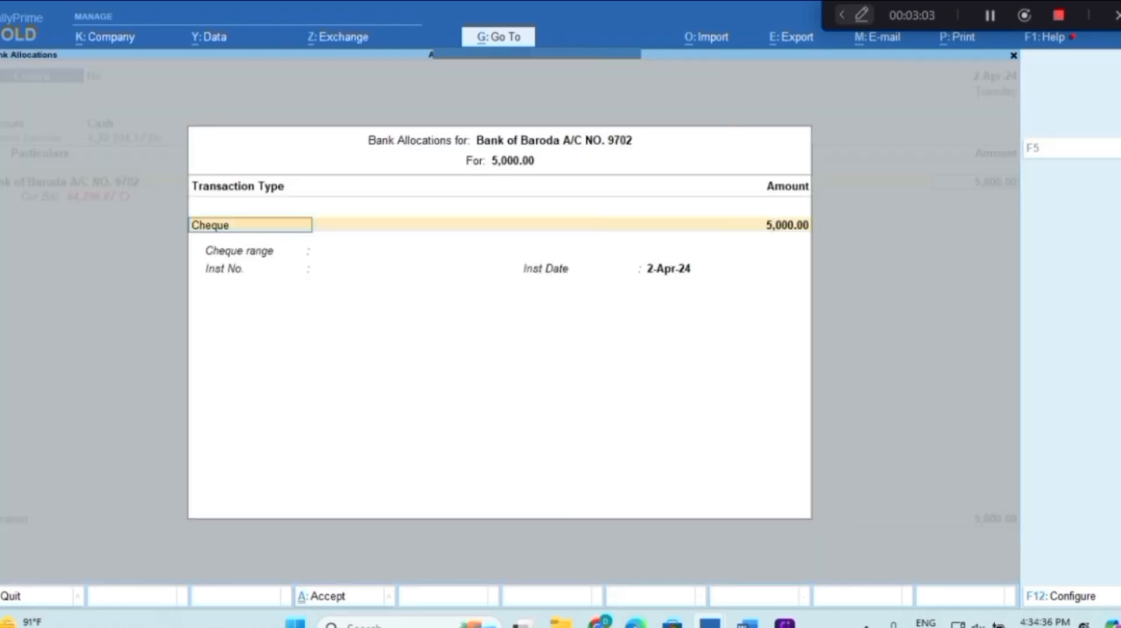
Accept the bank allocation with transaction type Cheque, leaving the cheque details blank, and continue to the narration.
{"action": "key", "text": "Return"}
{"action": "key", "text": "Return"}
{"action": "key", "text": "Return"}
{"action": "key", "text": "Return"}
{"action": "key", "text": "Return"}
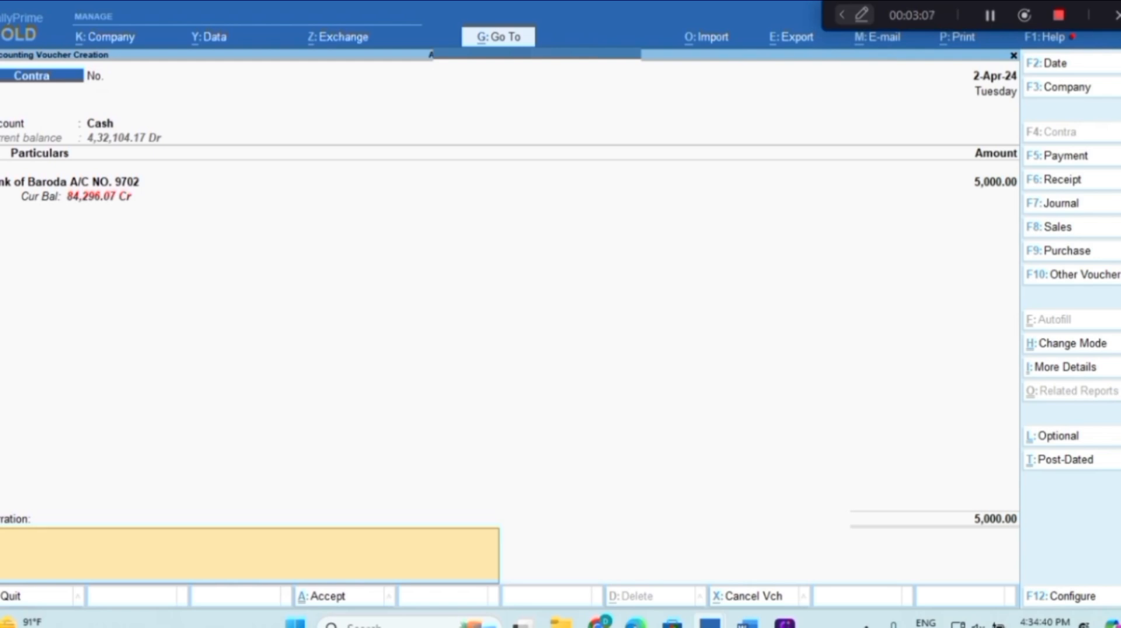
Discard the cash withdrawal voucher without saving it.
{"action": "key", "text": "Escape"}
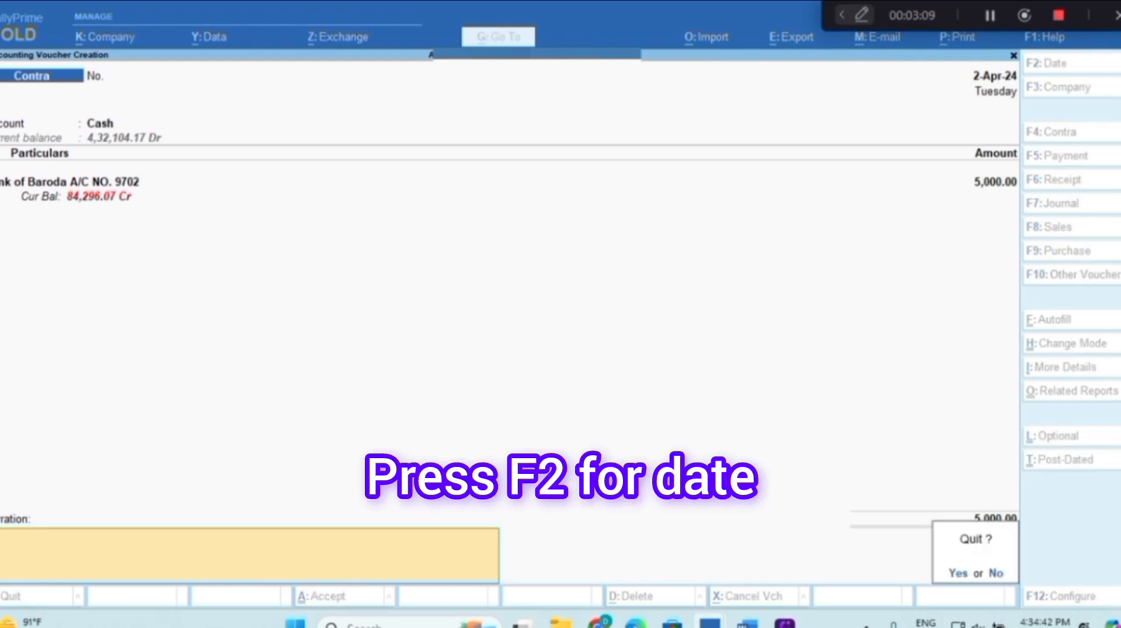
{"action": "key", "text": "y"}
{"action": "key", "text": "Return"}
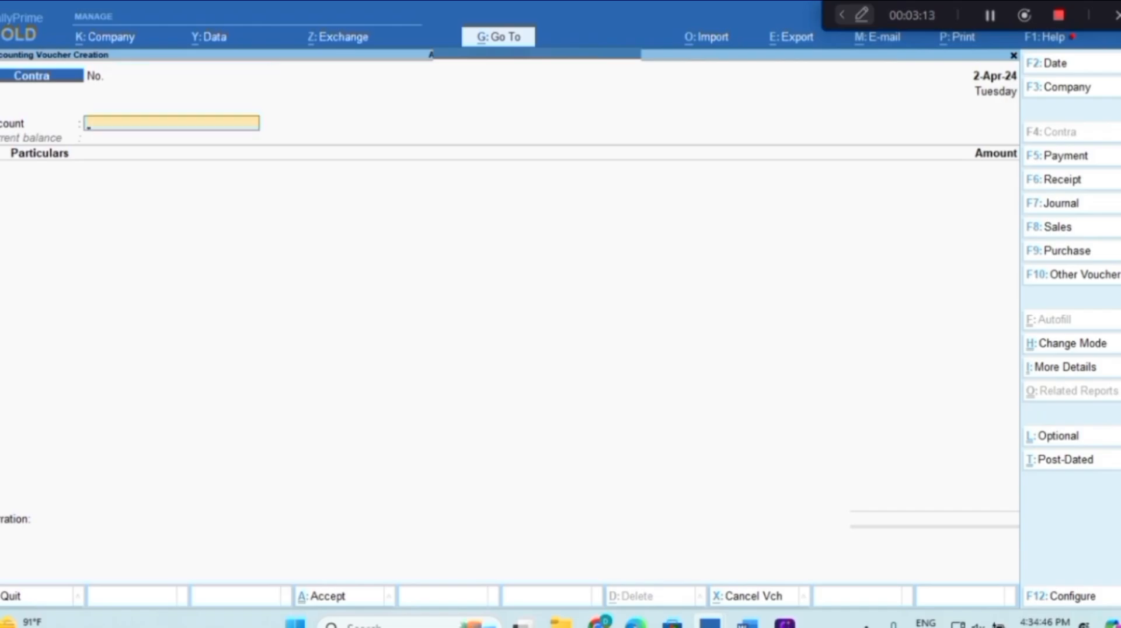
In the Word transactions document, highlight transaction 5, "Purchase goods of Rs. 15000 in cash.", in yellow.
{"action": "key", "text": "shift+Right"}
{"action": "key", "text": "shift+Right"}
{"action": "key", "text": "shift+Right"}
{"action": "key", "text": "shift+Right"}
{"action": "key", "text": "shift+Right"}
{"action": "key", "text": "shift+Right"}
{"action": "key", "text": "shift+Right"}
{"action": "key", "text": "shift+Right"}
{"action": "key", "text": "shift+Right"}
{"action": "key", "text": "shift+Right"}
{"action": "key", "text": "shift+Right"}
{"action": "key", "text": "shift+Right"}
{"action": "key", "text": "shift+Right"}
{"action": "key", "text": "shift+Right"}
{"action": "key", "text": "shift+Right"}
{"action": "key", "text": "shift+Right"}
{"action": "key", "text": "shift+Right"}
{"action": "key", "text": "shift+Right"}
{"action": "key", "text": "shift+Right"}
{"action": "key", "text": "shift+Right"}
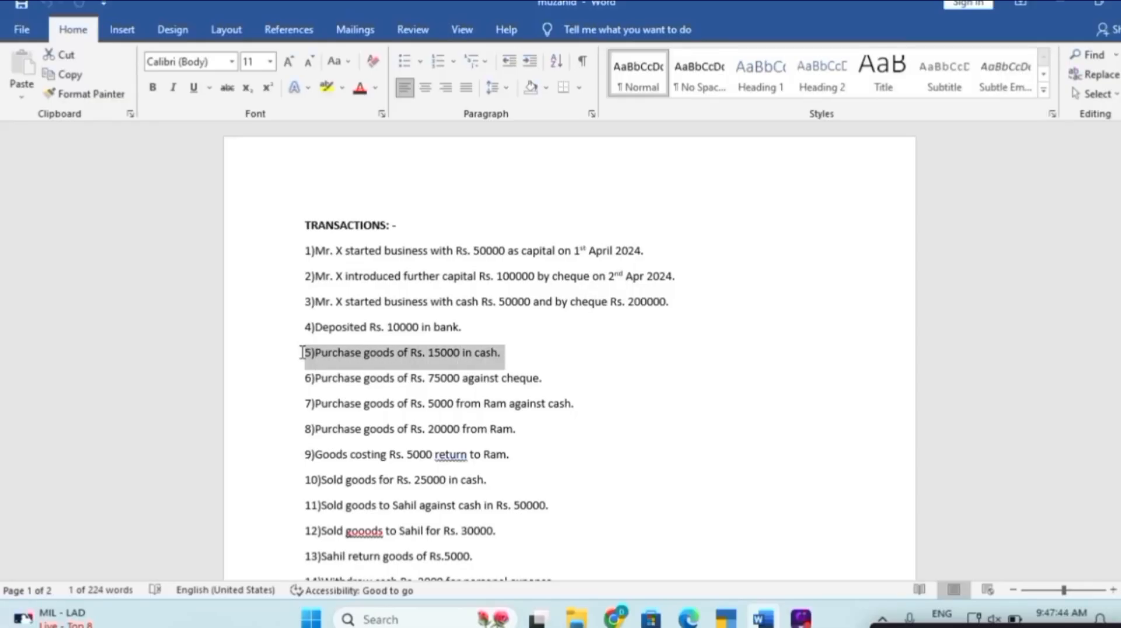
{"action": "key", "text": "shift+Right"}
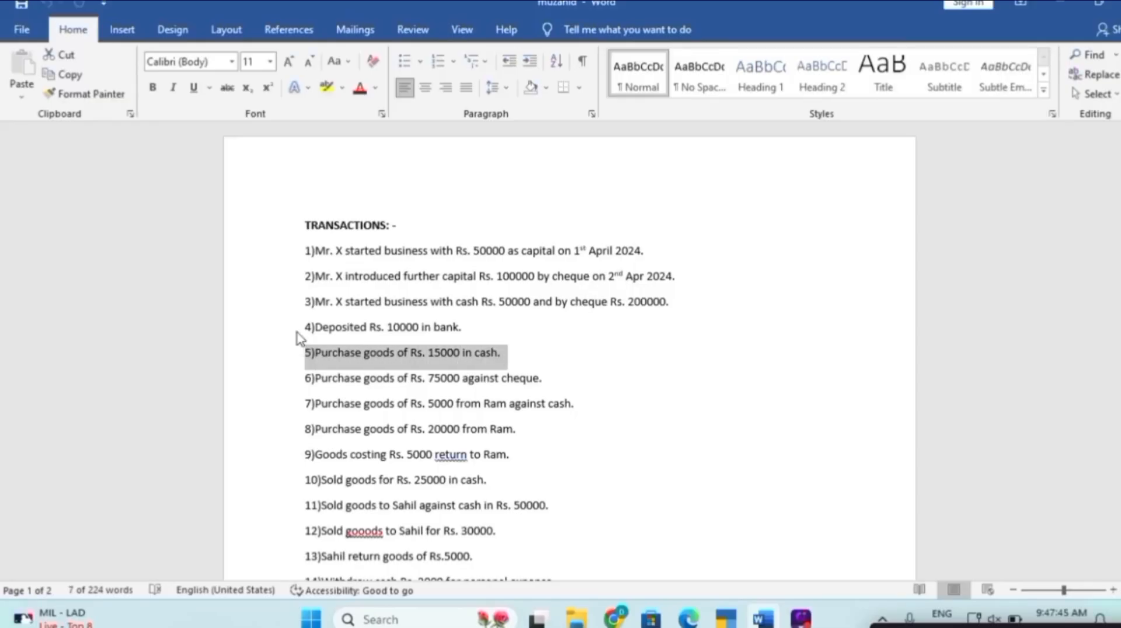
{"action": "left_click", "coordinate": [333, 93]}
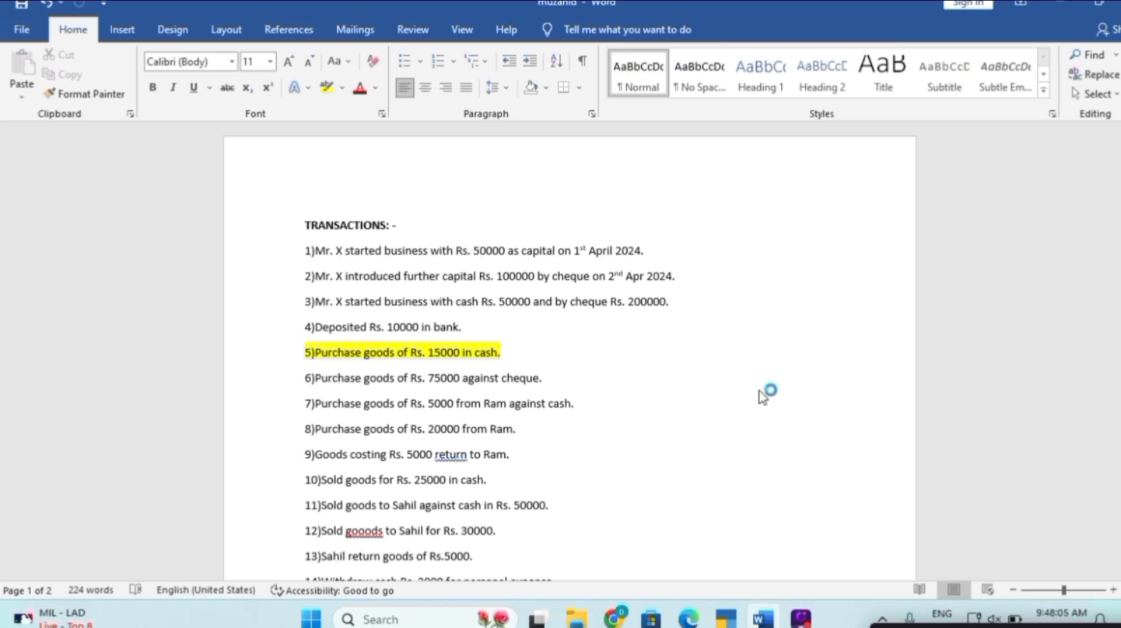
Switch to TallyPrime and open voucher creation from the Gateway of Tally.
{"action": "key", "text": "alt+Tab"}
{"action": "key", "text": "Tab"}
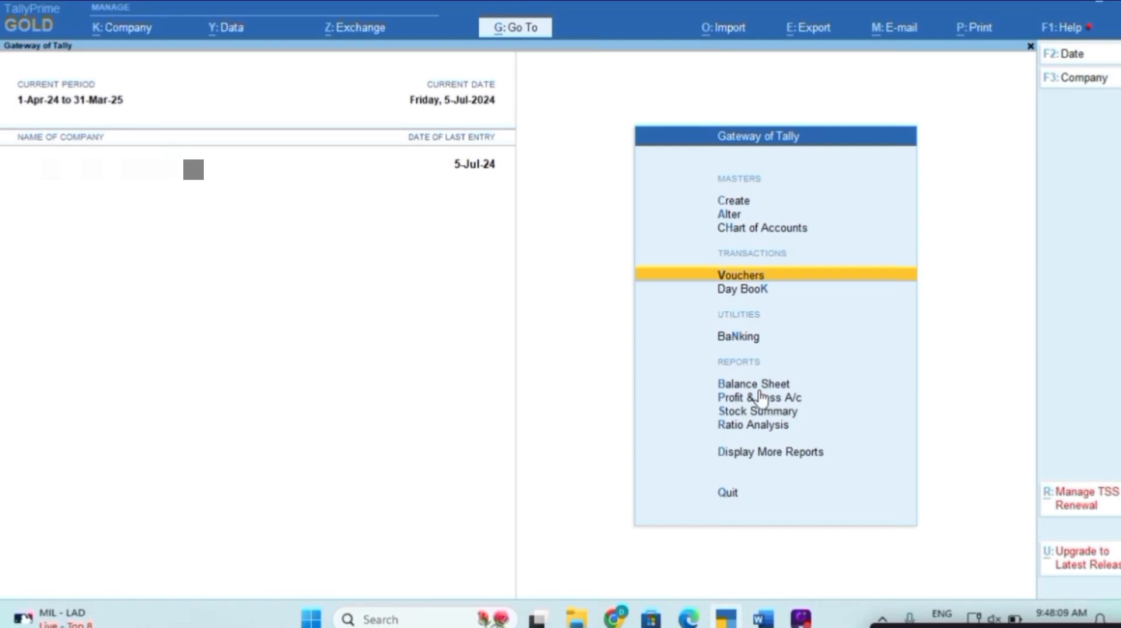
{"action": "key", "text": "Return"}
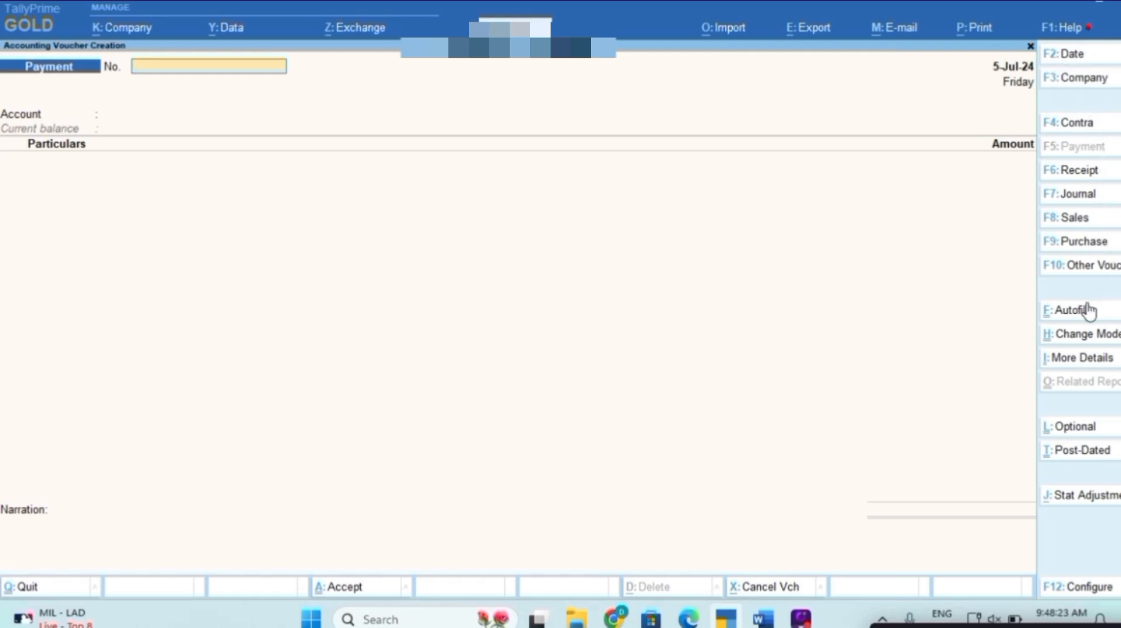
Open the list of other voucher types and include the inactive ones.
{"action": "left_click", "coordinate": [1055, 269]}
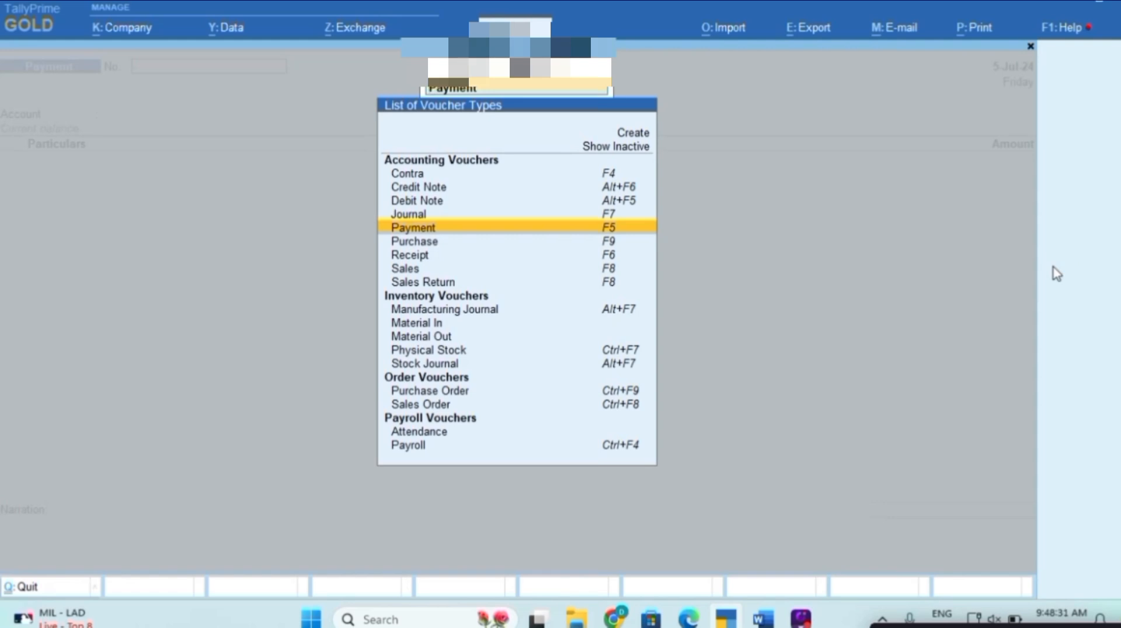
{"action": "left_click", "coordinate": [1053, 267]}
{"action": "left_click", "coordinate": [1057, 273]}
{"action": "key", "text": "Down"}
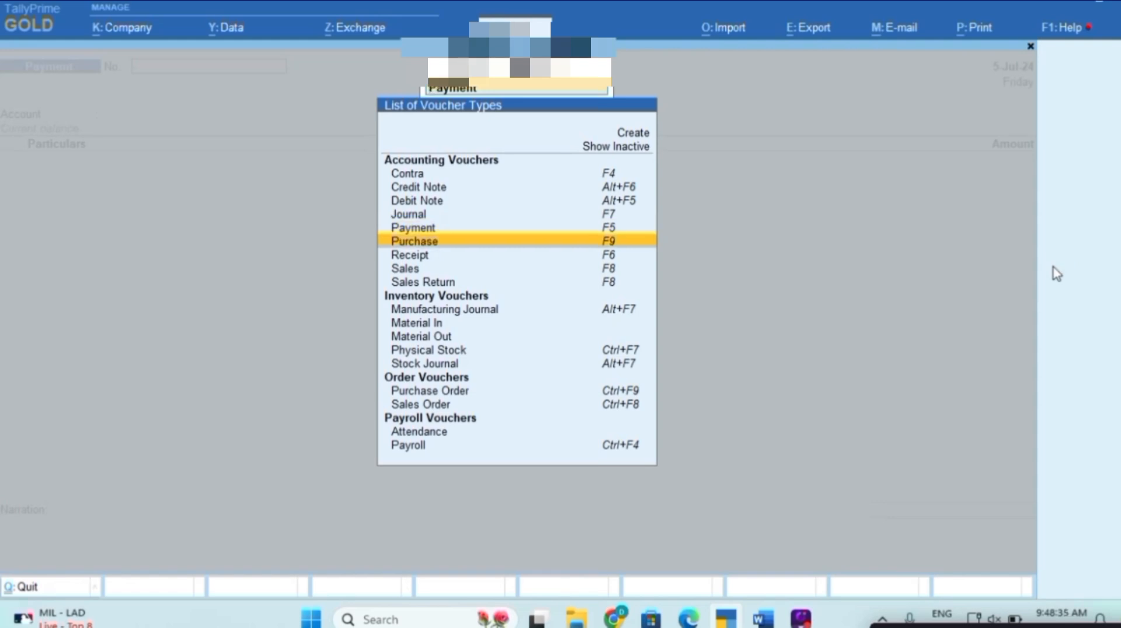
{"action": "left_click", "coordinate": [1057, 274]}
{"action": "key", "text": "Up"}
{"action": "key", "text": "Up"}
{"action": "key", "text": "Up"}
{"action": "key", "text": "Up"}
{"action": "key", "text": "Up"}
{"action": "key", "text": "Up"}
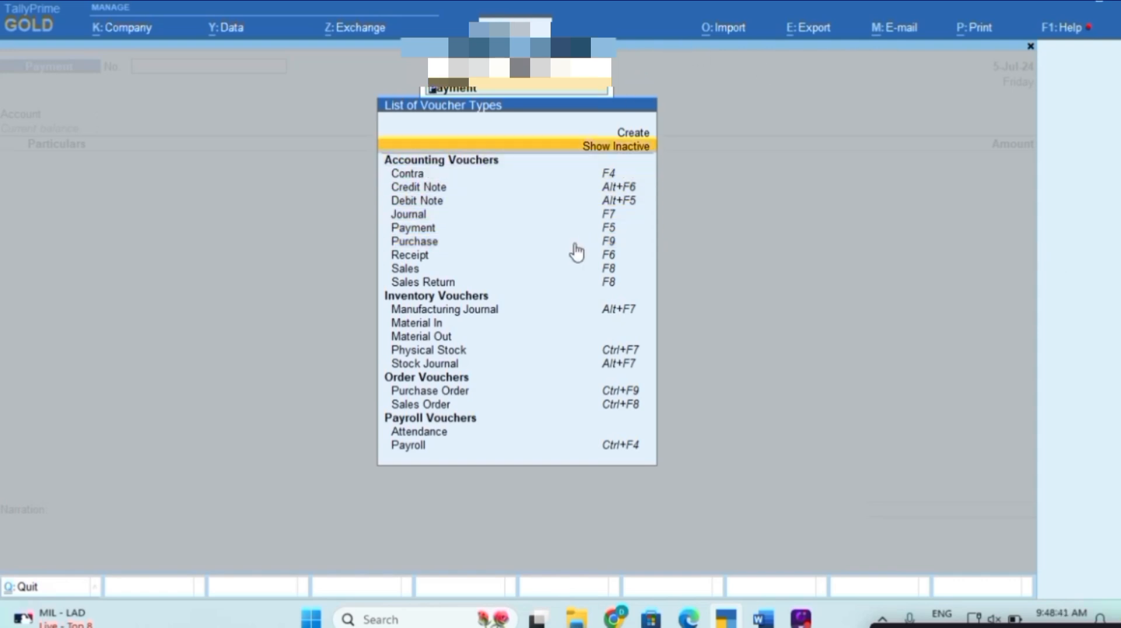
{"action": "key", "text": "Return"}
Examine the full list of accounting, inventory, order and payroll voucher types, including the inactive ones.
{"action": "key", "text": "Down"}
{"action": "key", "text": "Down"}
{"action": "key", "text": "Down"}
{"action": "key", "text": "Down"}
{"action": "key", "text": "Down"}
{"action": "key", "text": "Down"}
{"action": "key", "text": "Down"}
{"action": "key", "text": "Down"}
{"action": "key", "text": "Down"}
{"action": "key", "text": "Down"}
{"action": "key", "text": "Down"}
{"action": "key", "text": "Down"}
{"action": "key", "text": "Down"}
{"action": "key", "text": "Down"}
{"action": "key", "text": "Down"}
{"action": "key", "text": "Down"}
{"action": "key", "text": "Down"}
{"action": "key", "text": "Down"}
{"action": "key", "text": "Down"}
{"action": "key", "text": "Down"}
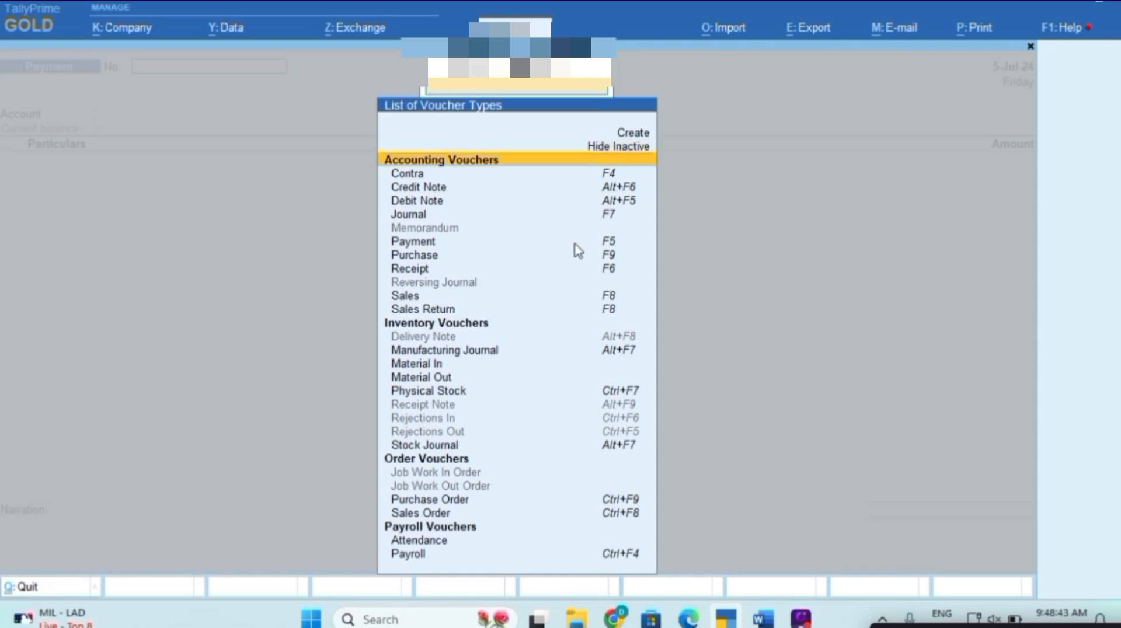
{"action": "key", "text": "Down"}
{"action": "key", "text": "Down"}
{"action": "key", "text": "Down"}
{"action": "key", "text": "Down"}
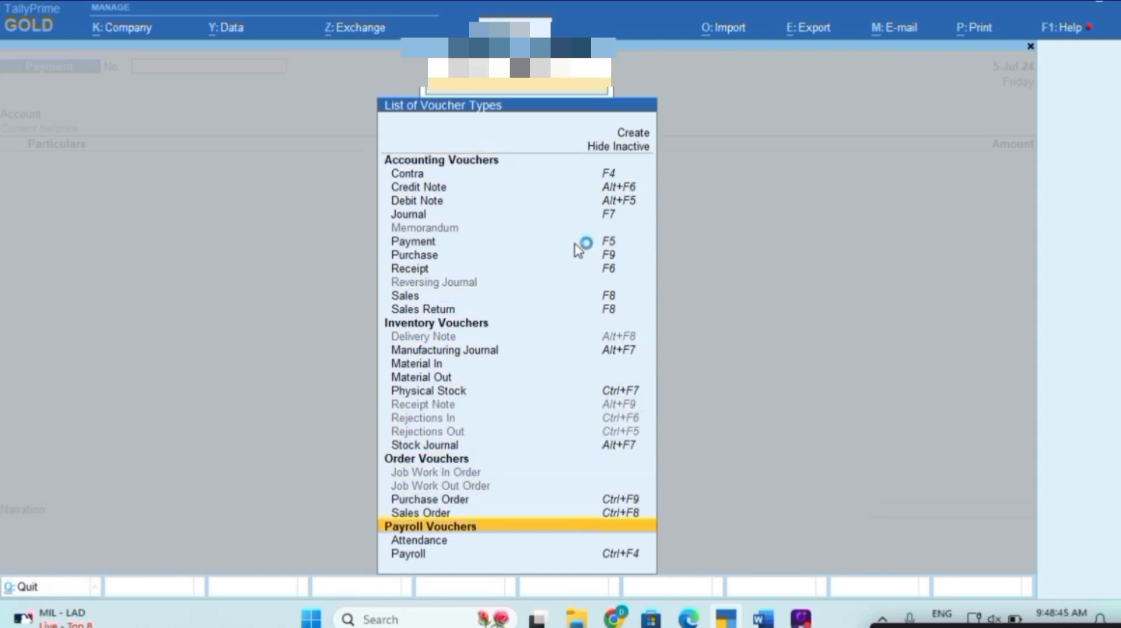
Close the voucher type list and leave voucher creation for the Gateway of Tally, keeping TallyPrime open.
{"action": "key", "text": "Escape"}
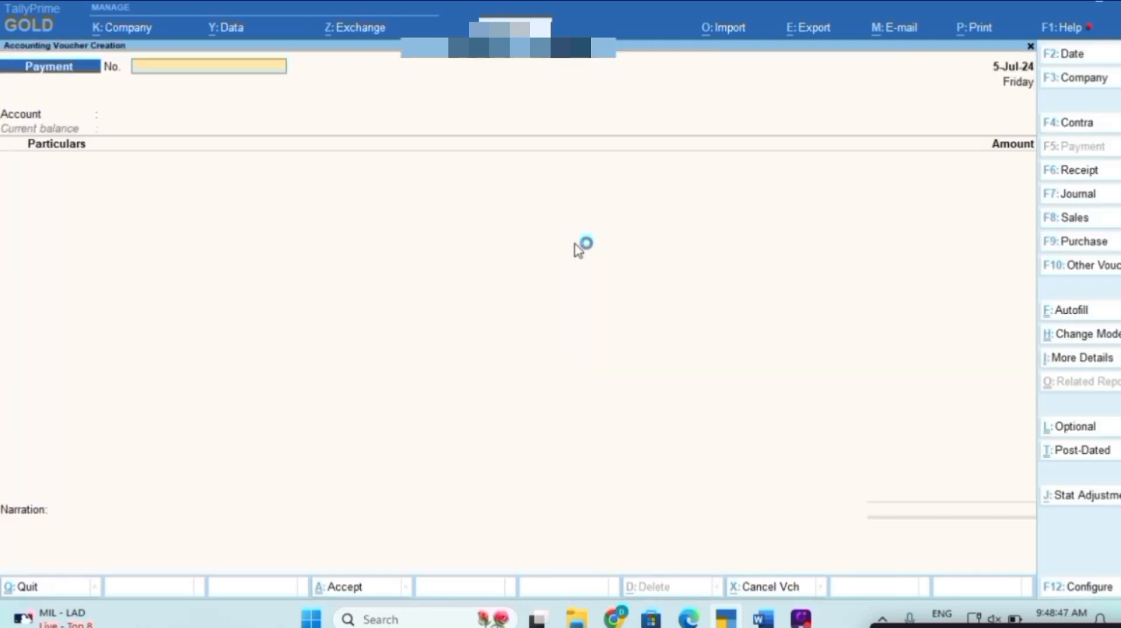
{"action": "key", "text": "Escape"}
{"action": "key", "text": "Return"}
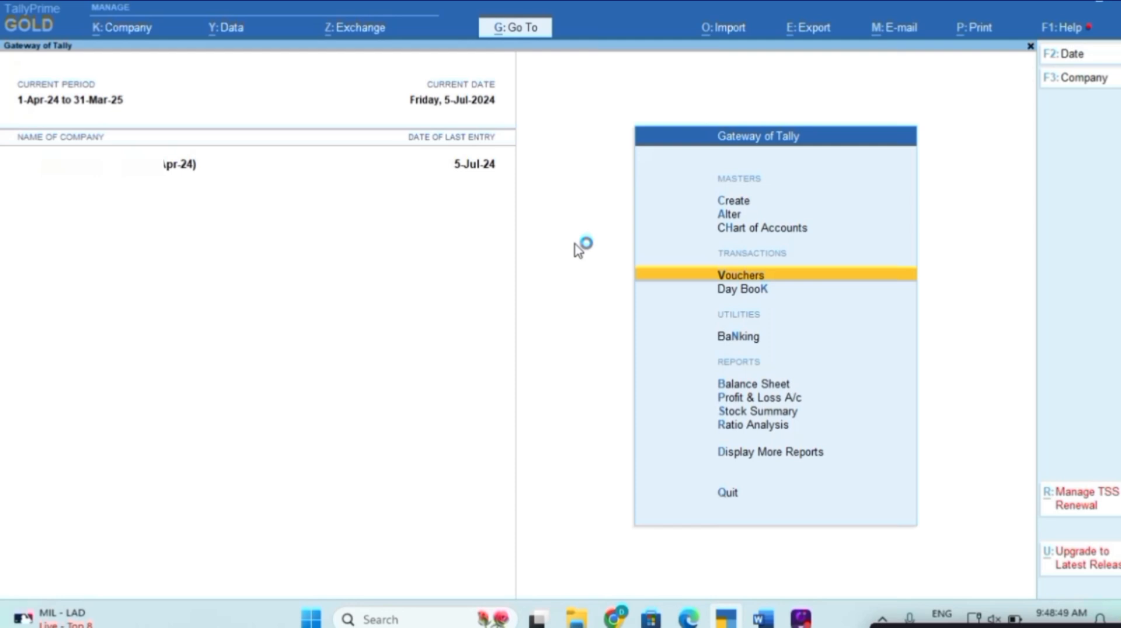
{"action": "key", "text": "Escape"}
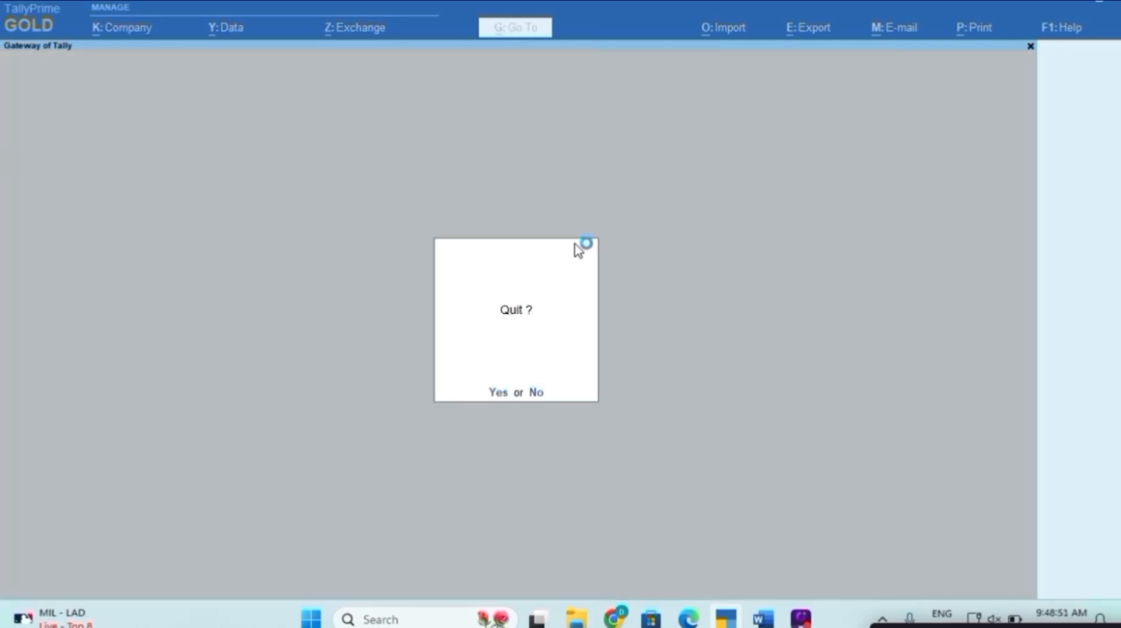
{"action": "key", "text": "Escape"}
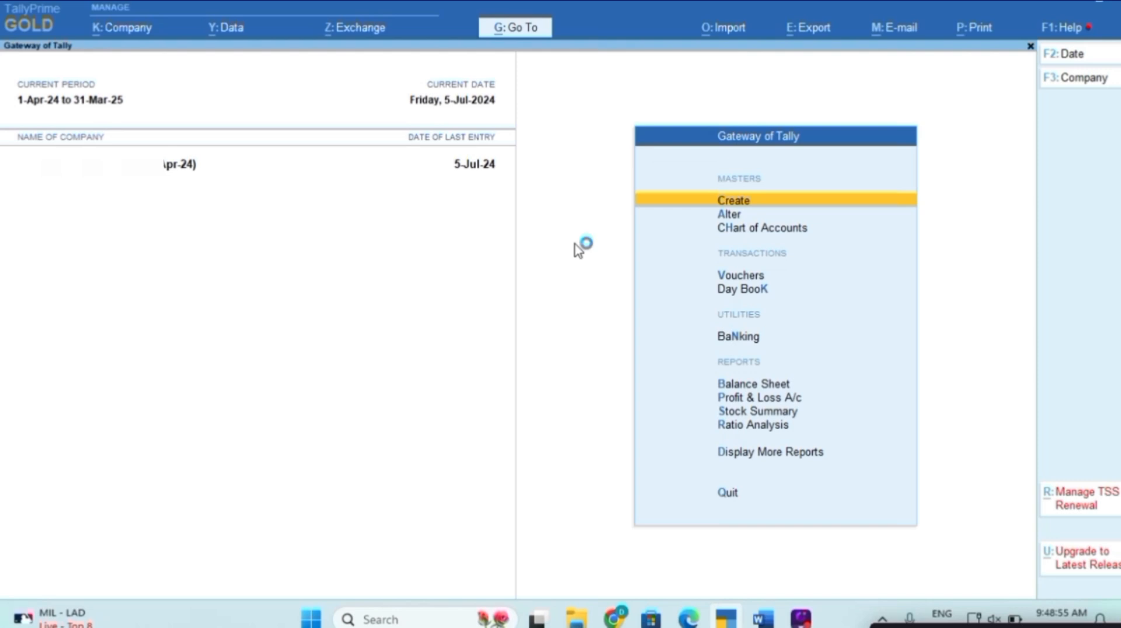
View the Statistics report of voucher and account types, and return to the Gateway of Tally.
{"action": "key", "text": "d"}
{"action": "key", "text": "s"}
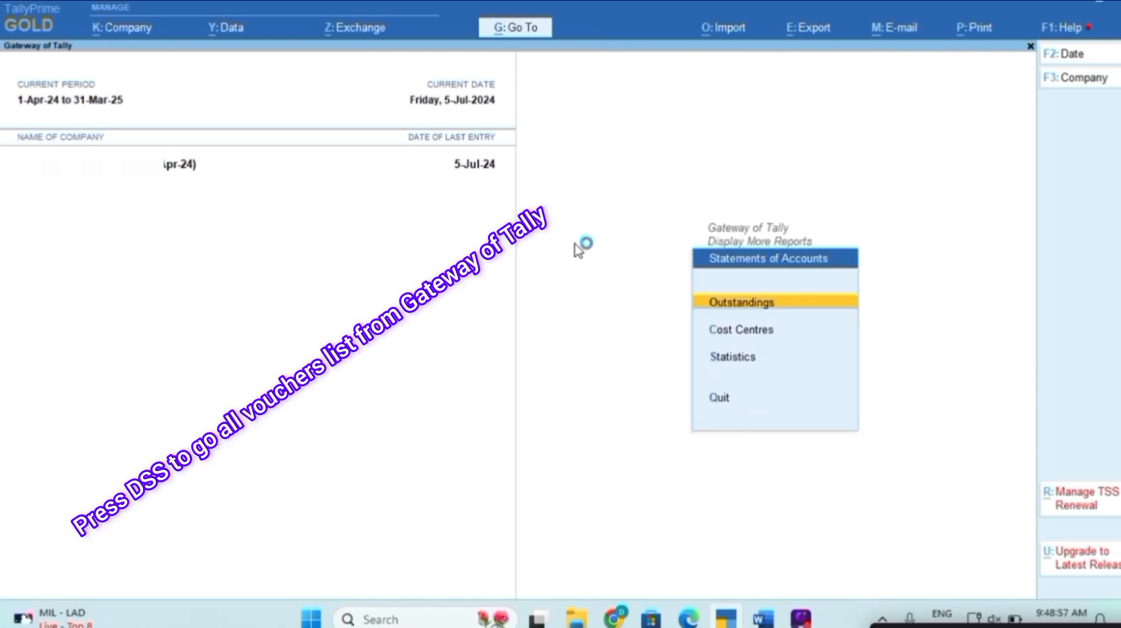
{"action": "key", "text": "s"}
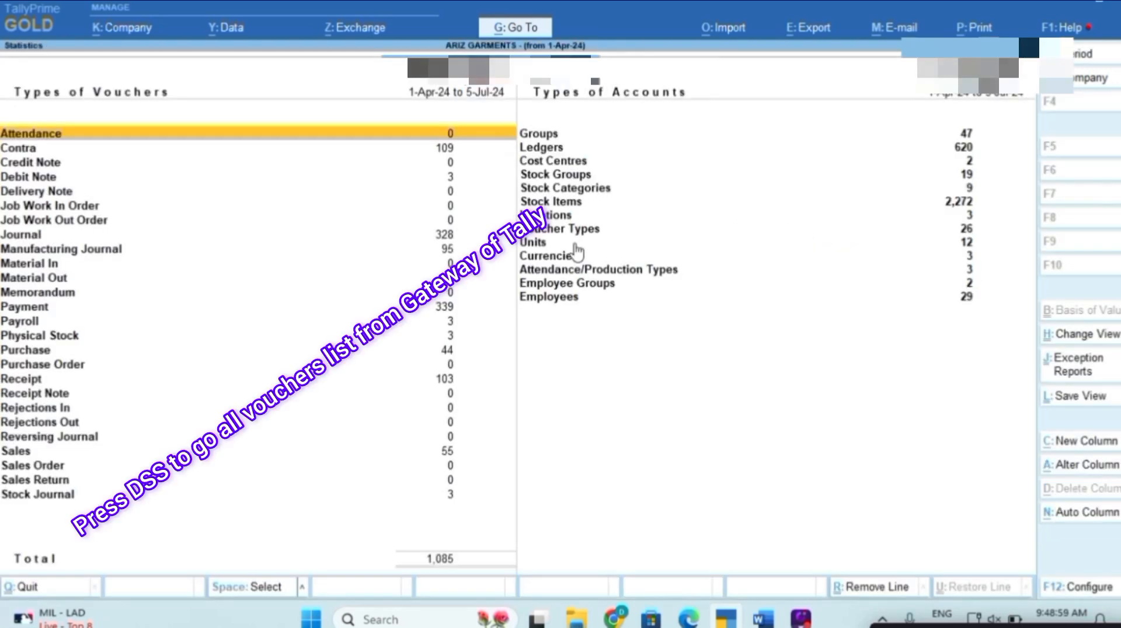
{"action": "key", "text": "Escape"}
{"action": "key", "text": "Escape"}
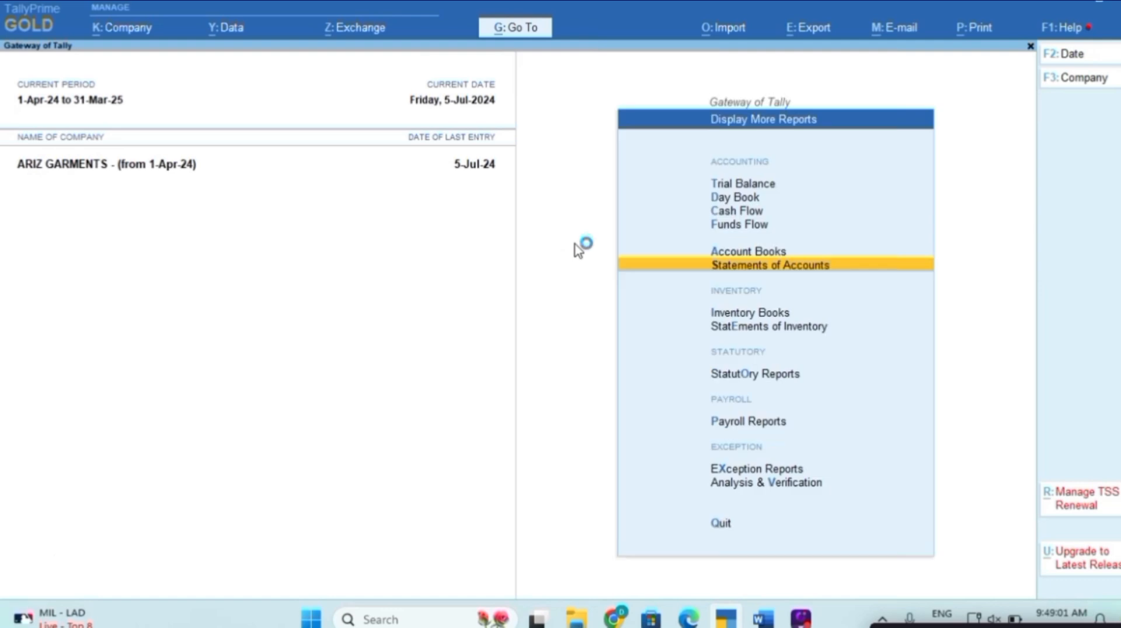
{"action": "key", "text": "Escape"}
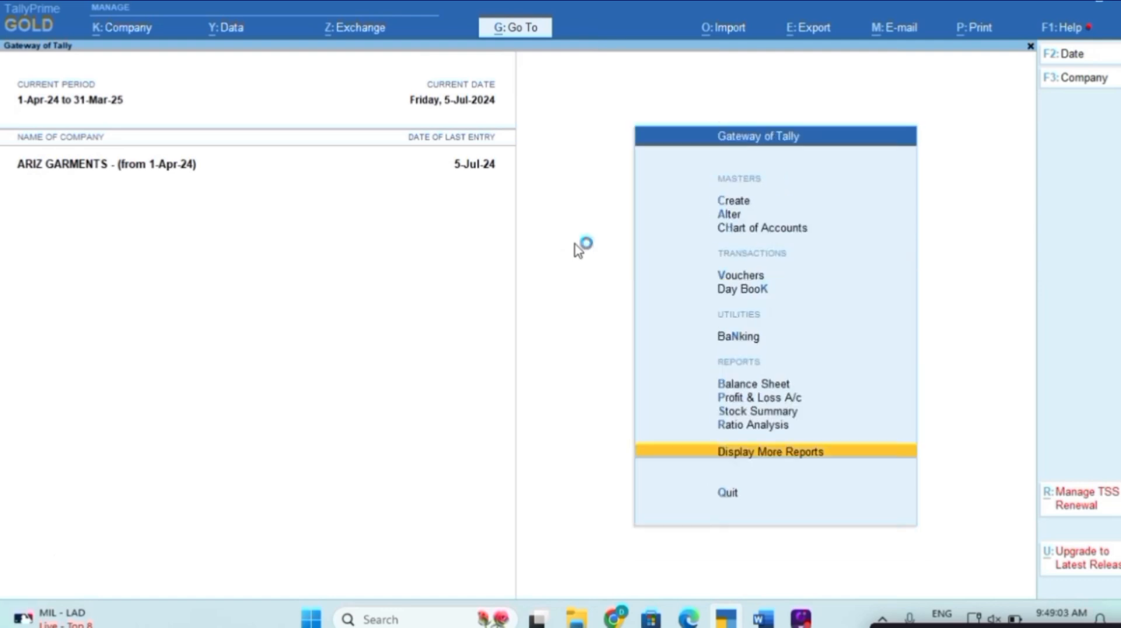
Reopen the Statistics report, found among the Statements of Accounts.
{"action": "key", "text": "Return"}
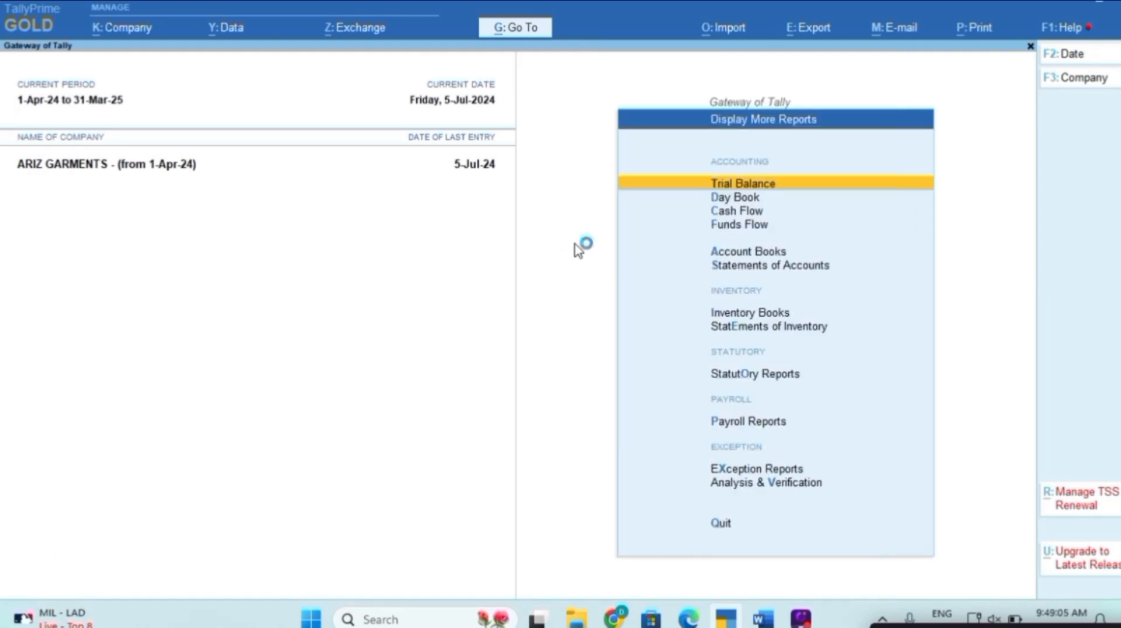
{"action": "key", "text": "Down"}
{"action": "key", "text": "Down"}
{"action": "key", "text": "Down"}
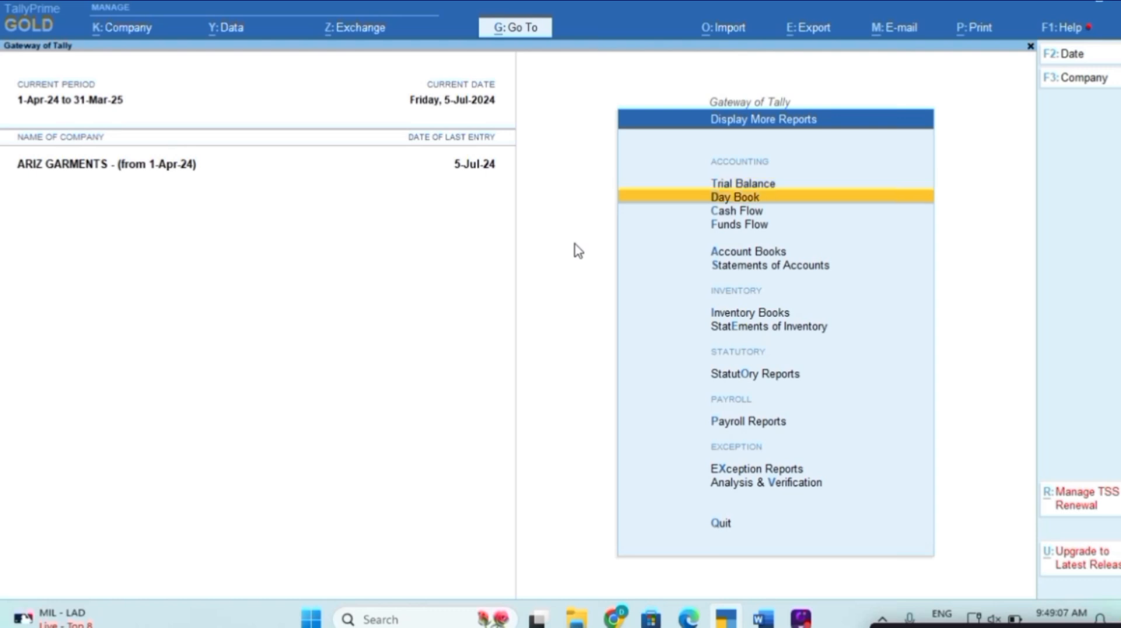
{"action": "key", "text": "Down"}
{"action": "key", "text": "Down"}
{"action": "key", "text": "Return"}
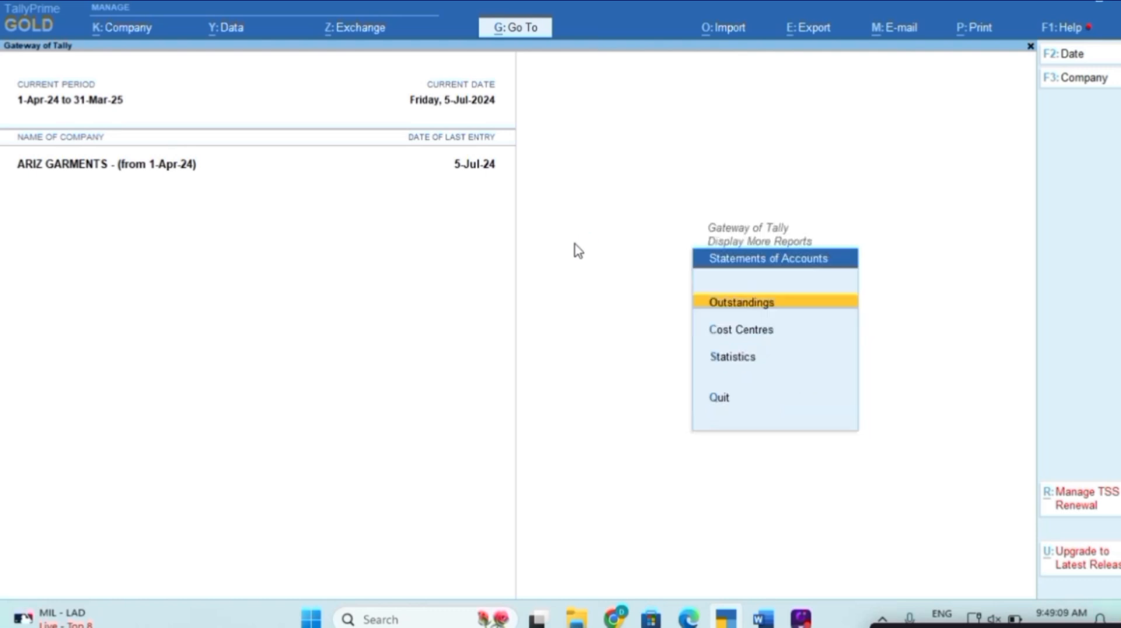
{"action": "key", "text": "Down"}
{"action": "key", "text": "Down"}
{"action": "key", "text": "Down"}
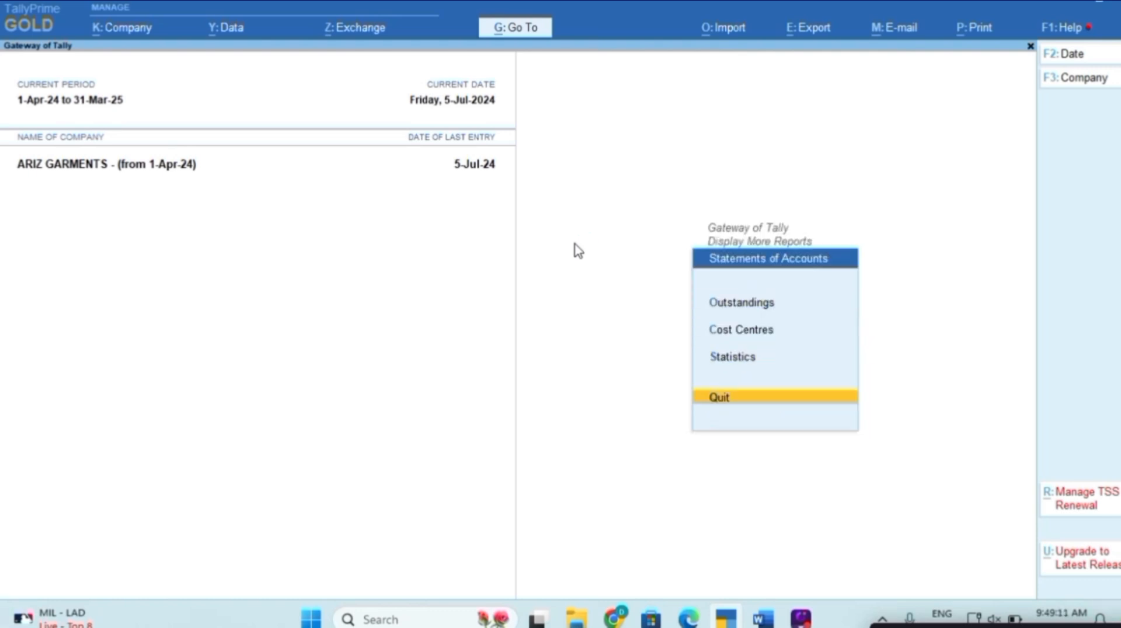
{"action": "key", "text": "Up"}
{"action": "key", "text": "Return"}
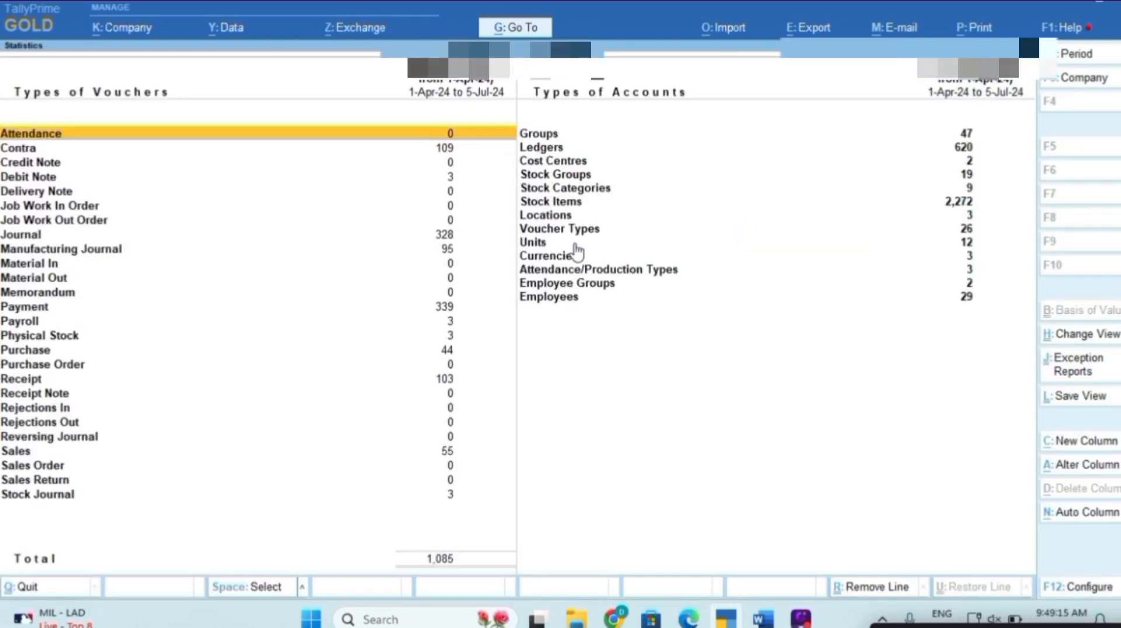
Examine the types of vouchers in the Statistics report from Attendance down to Purchase.
{"action": "key", "text": "Down"}
{"action": "key", "text": "Down"}
{"action": "key", "text": "Down"}
{"action": "key", "text": "Down"}
{"action": "key", "text": "Down"}
{"action": "key", "text": "Down"}
{"action": "key", "text": "Down"}
{"action": "key", "text": "Down"}
{"action": "key", "text": "Down"}
{"action": "key", "text": "Down"}
{"action": "key", "text": "Down"}
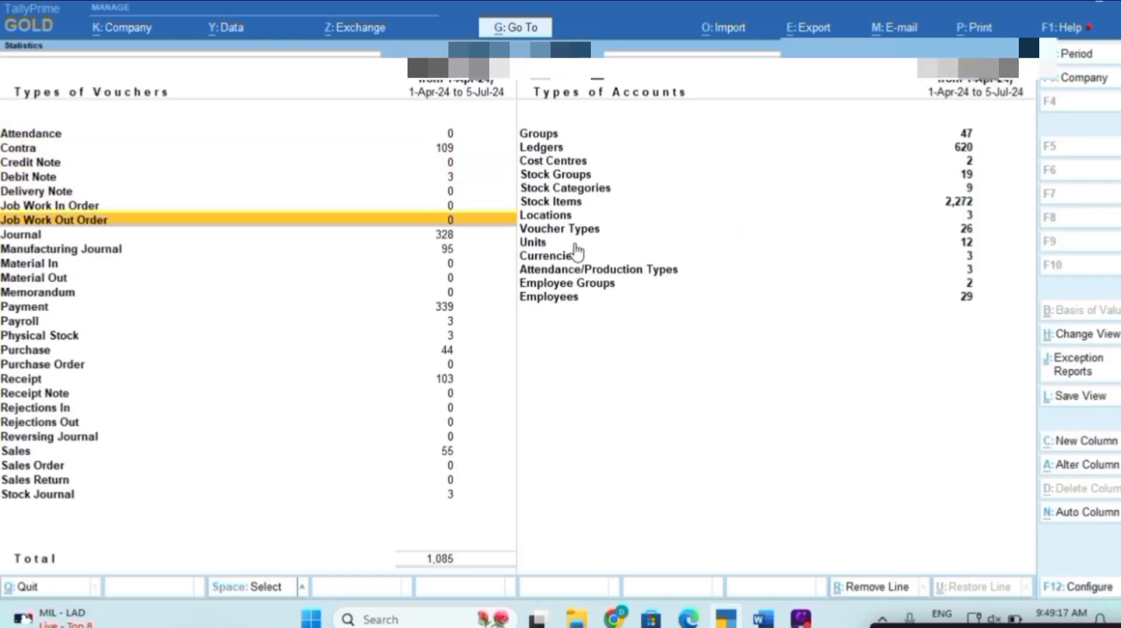
{"action": "key", "text": "Down"}
{"action": "key", "text": "Down"}
{"action": "key", "text": "Down"}
{"action": "key", "text": "Down"}
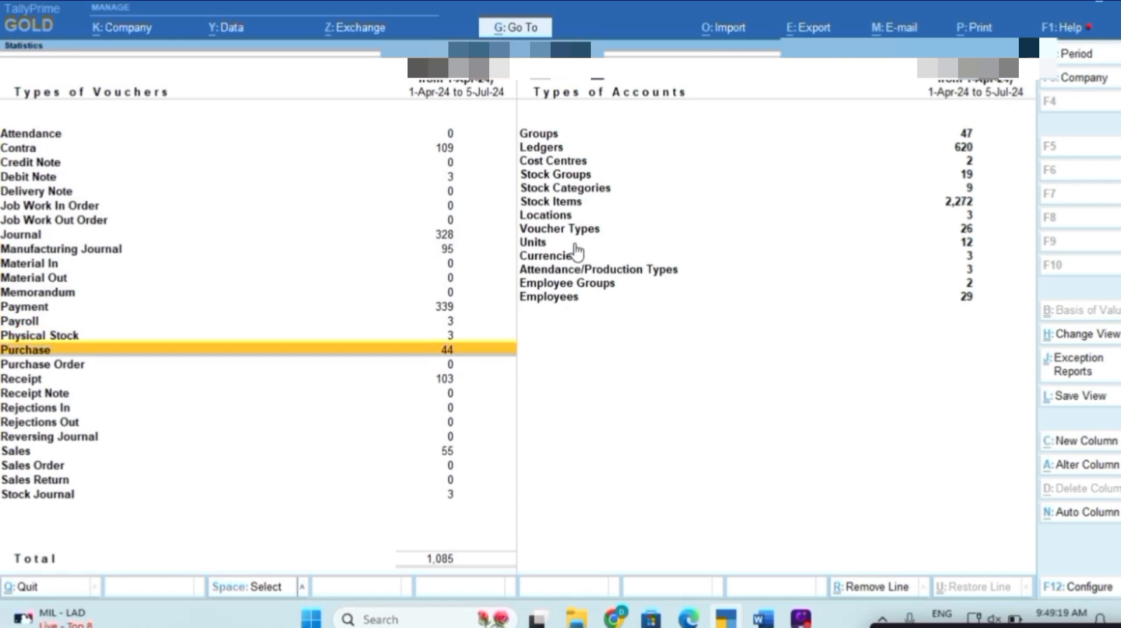
Open the monthly register of Purchase vouchers and drill down into the voucher list for June.
{"action": "key", "text": "Return"}
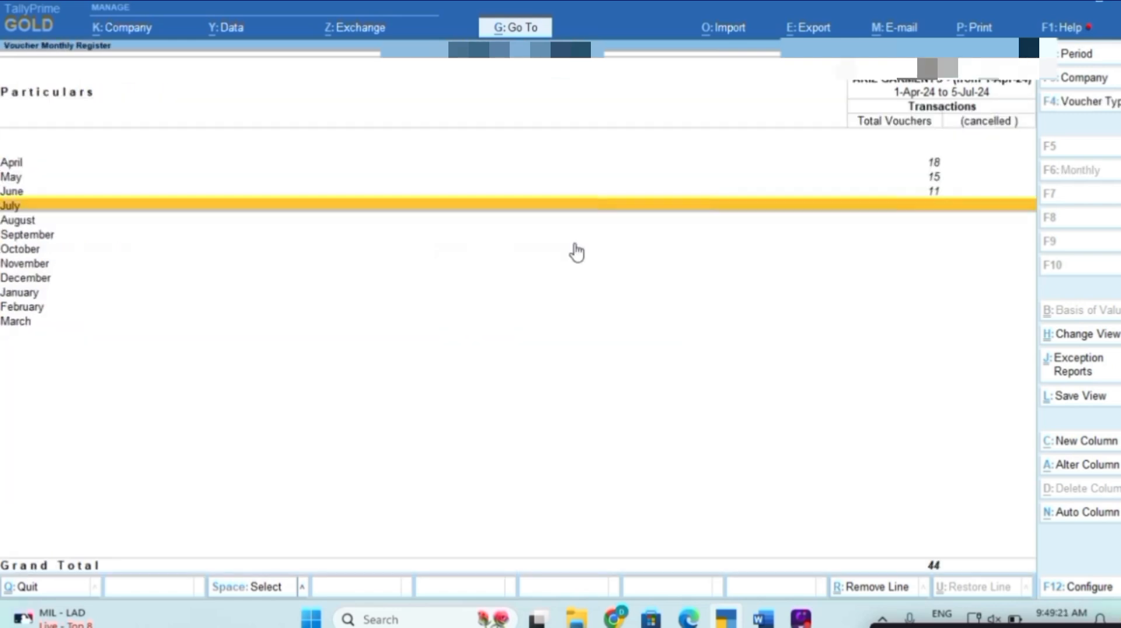
{"action": "key", "text": "Up"}
{"action": "key", "text": "Up"}
{"action": "key", "text": "Up"}
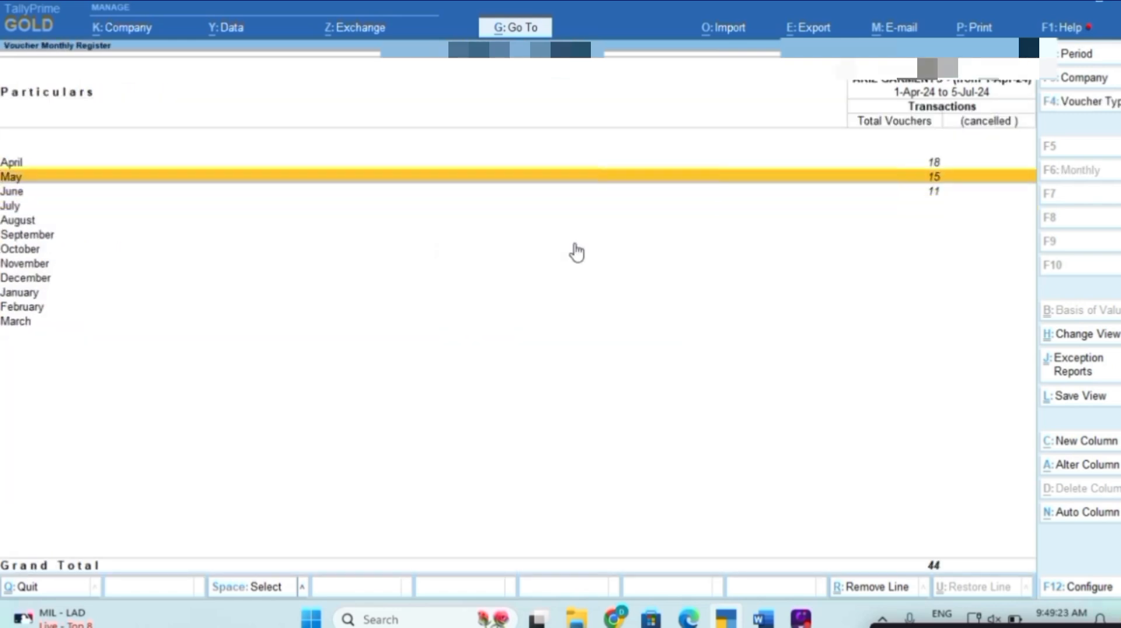
{"action": "key", "text": "Down"}
{"action": "key", "text": "Down"}
{"action": "key", "text": "Down"}
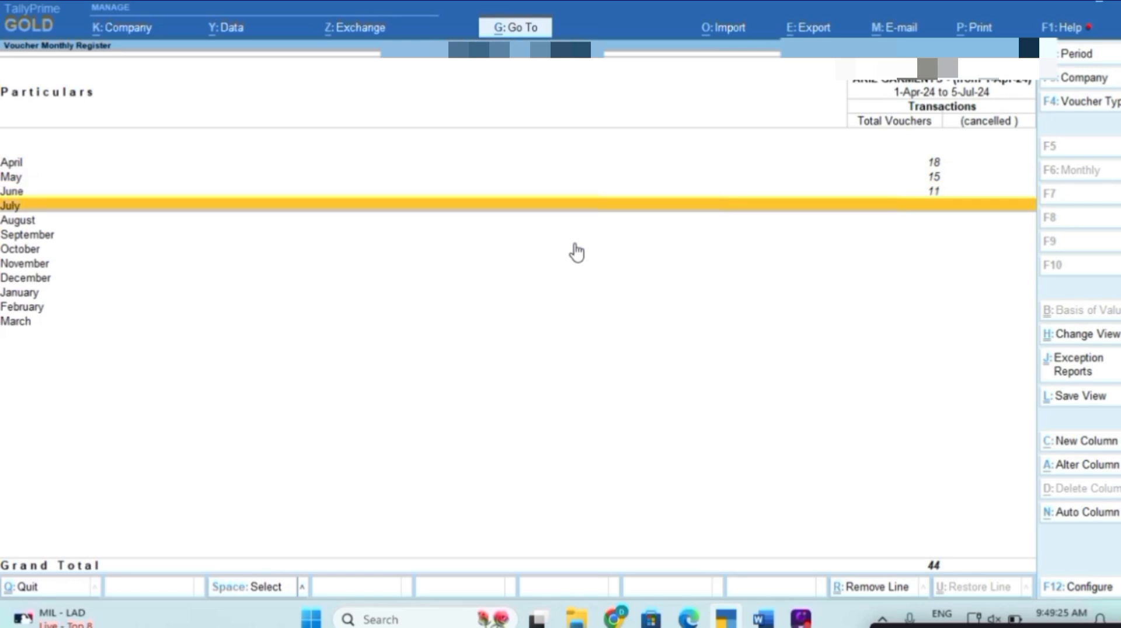
{"action": "key", "text": "Up"}
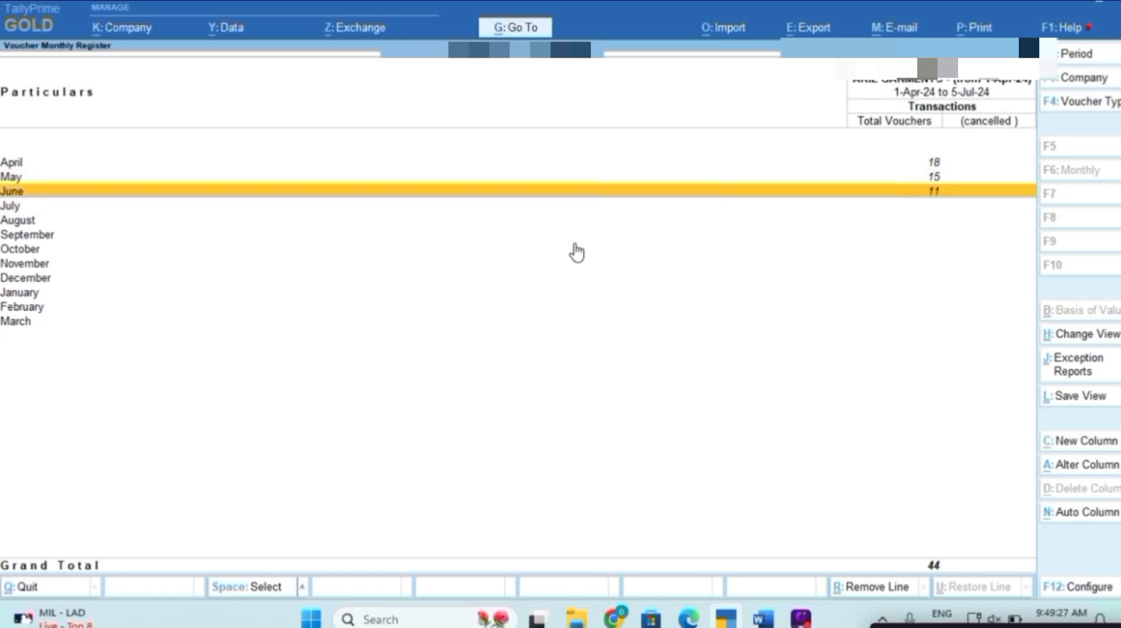
{"action": "key", "text": "Return"}
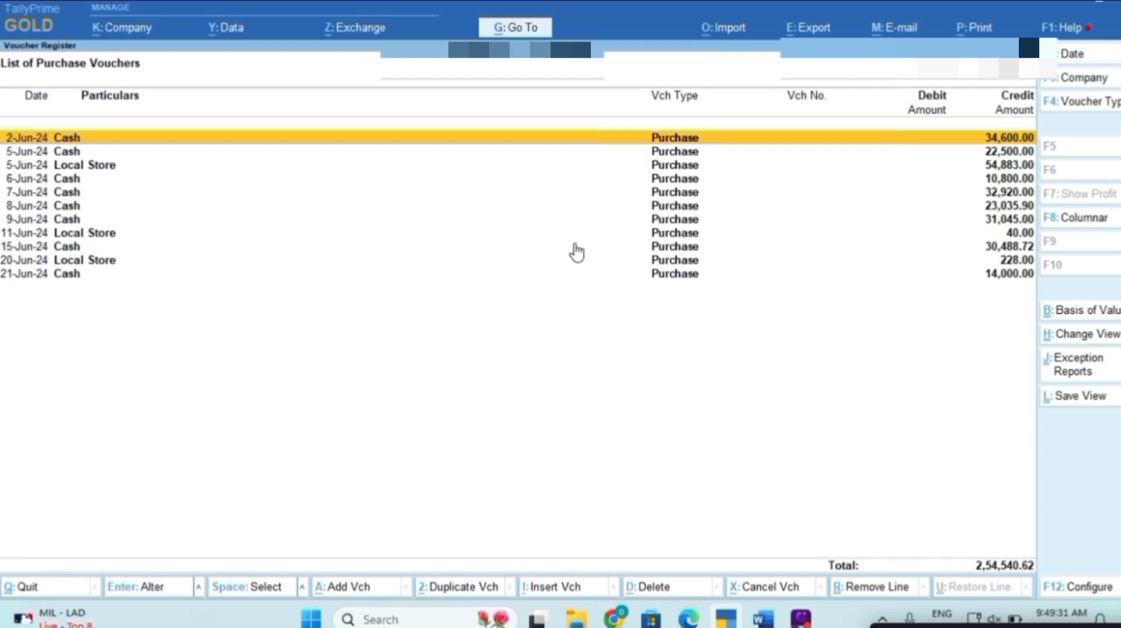
Add a new blank purchase voucher from the last entry, 21-Jun-24 Cash, in June's list of purchase vouchers.
{"action": "key", "text": "Down"}
{"action": "key", "text": "Down"}
{"action": "key", "text": "Down"}
{"action": "key", "text": "Down"}
{"action": "key", "text": "Down"}
{"action": "key", "text": "Down"}
{"action": "key", "text": "Down"}
{"action": "key", "text": "Down"}
{"action": "key", "text": "Down"}
{"action": "key", "text": "Down"}
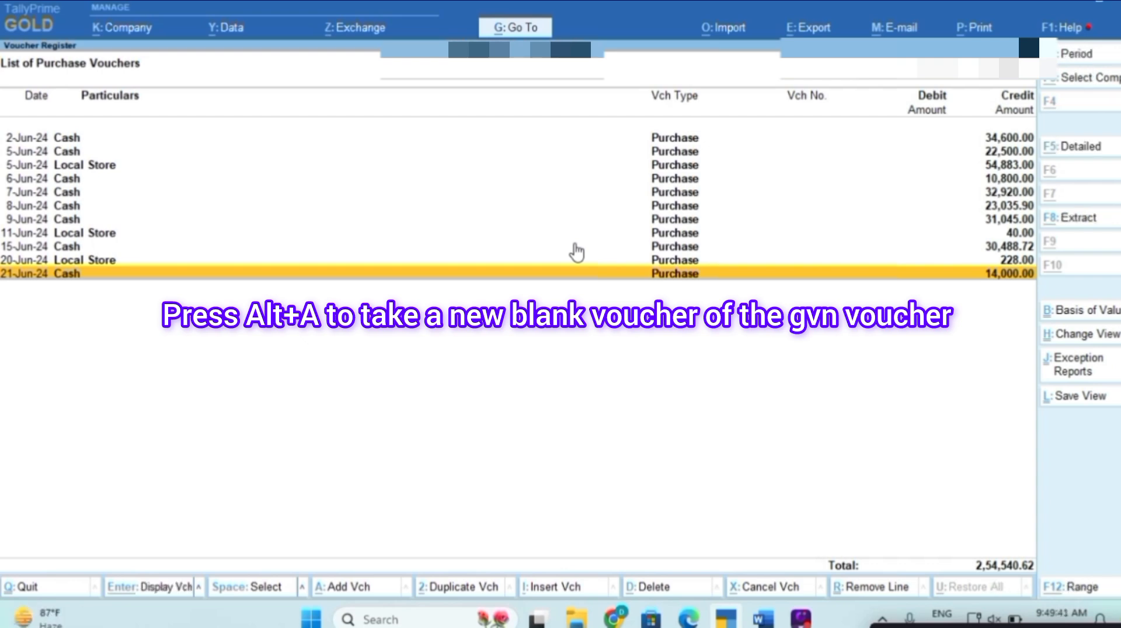
{"action": "key", "text": "alt+a"}
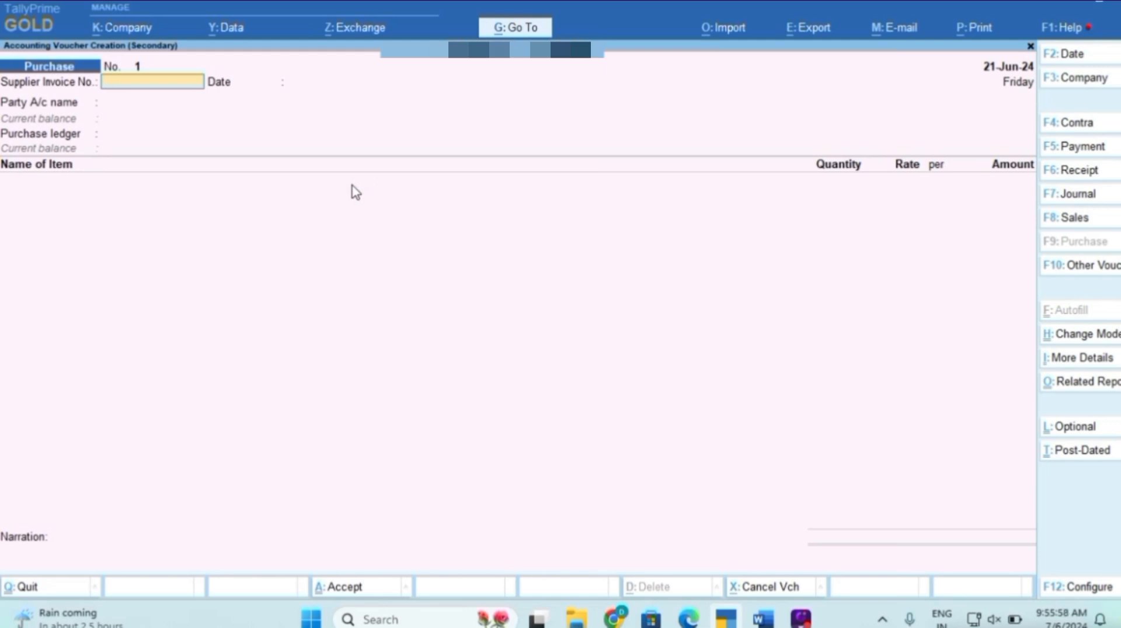
Enter supplier invoice number Inv/2024-25/001, set the voucher date to 25-Jun-24 and accept 21-Jun-24 as the supplier invoice date.
{"action": "type", "text": "Inv/2024-25/001"}
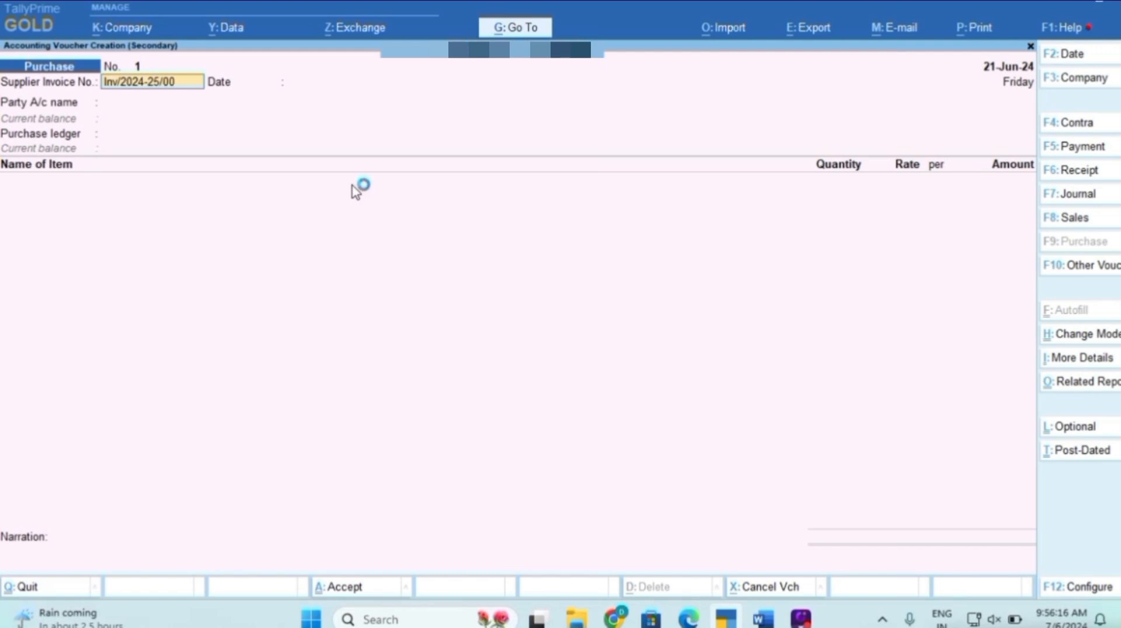
{"action": "key", "text": "Return"}
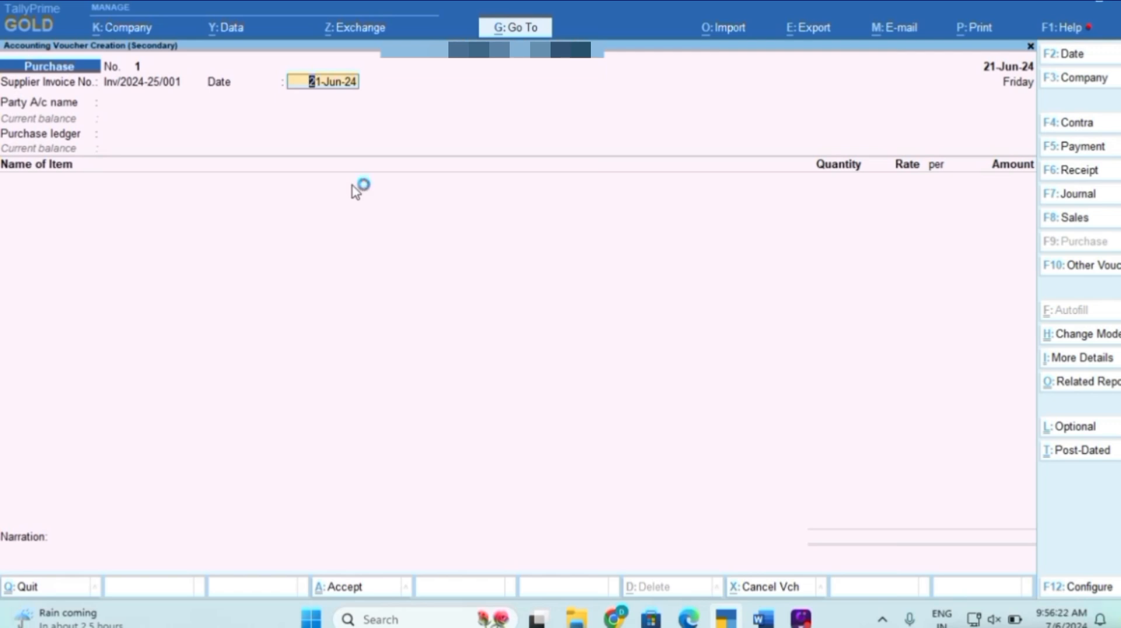
{"action": "key", "text": "F2"}
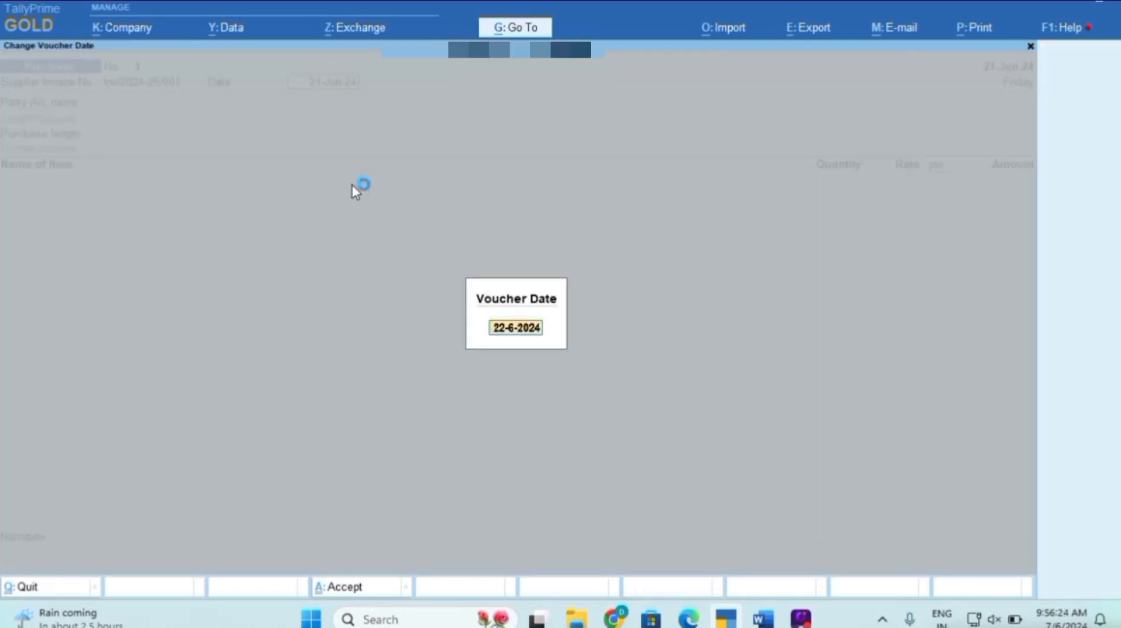
{"action": "type", "text": "25/6"}
{"action": "key", "text": "Return"}
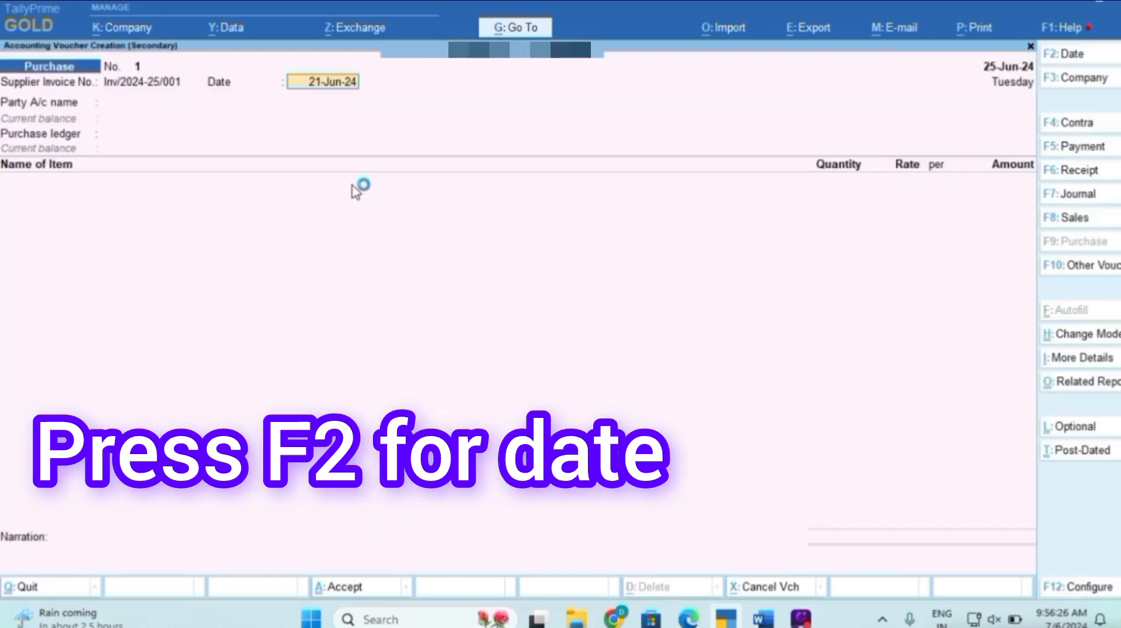
{"action": "key", "text": "Return"}
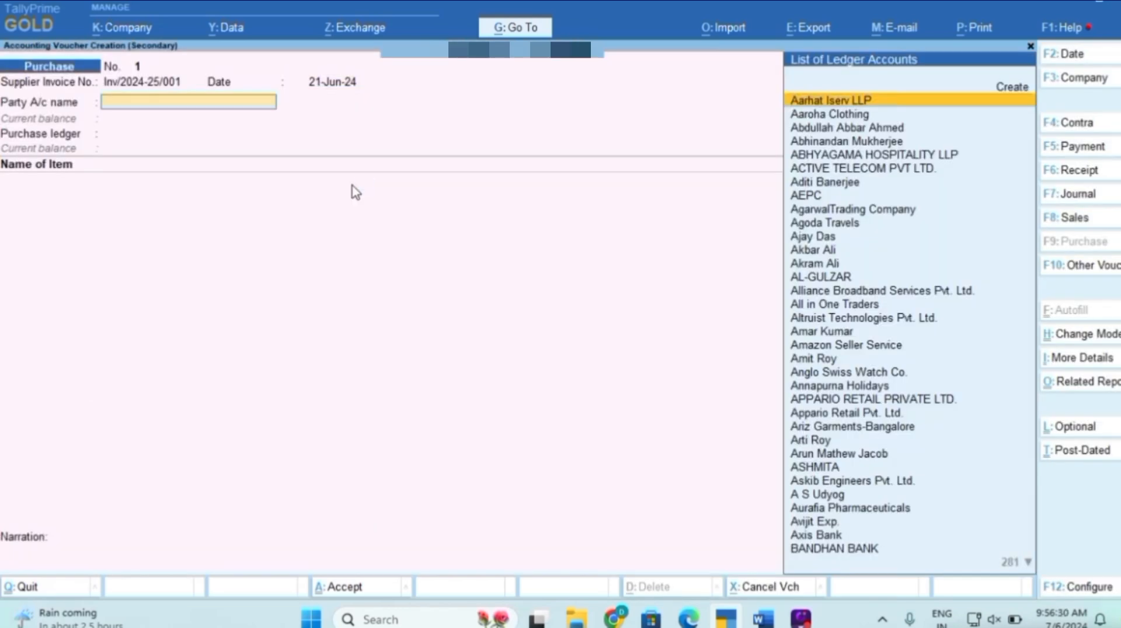
Set the party account to Cash with default receipt and party details, and choose Unregister Purchase as the purchase ledger.
{"action": "type", "text": "Cash"}
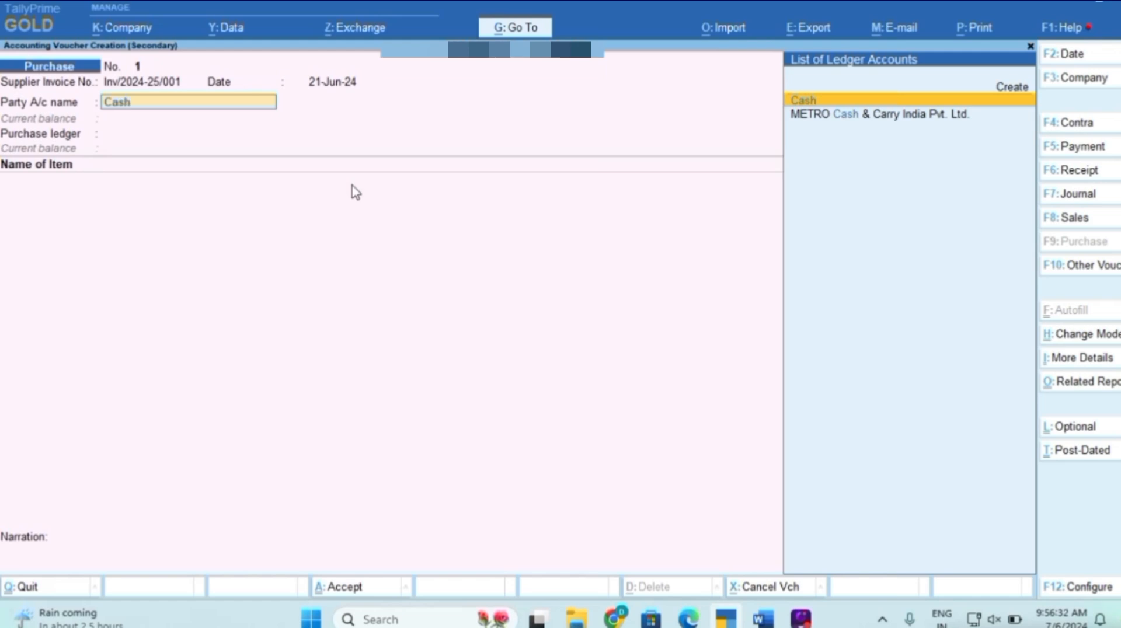
{"action": "key", "text": "Return"}
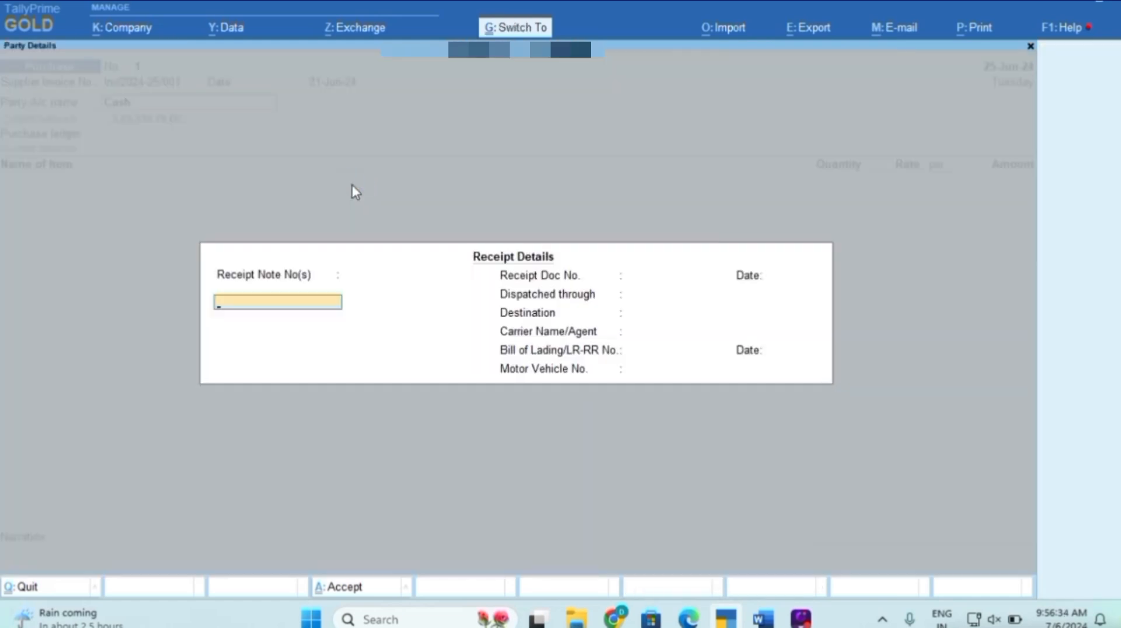
{"action": "key", "text": "ctrl+a"}
{"action": "key", "text": "ctrl+a"}
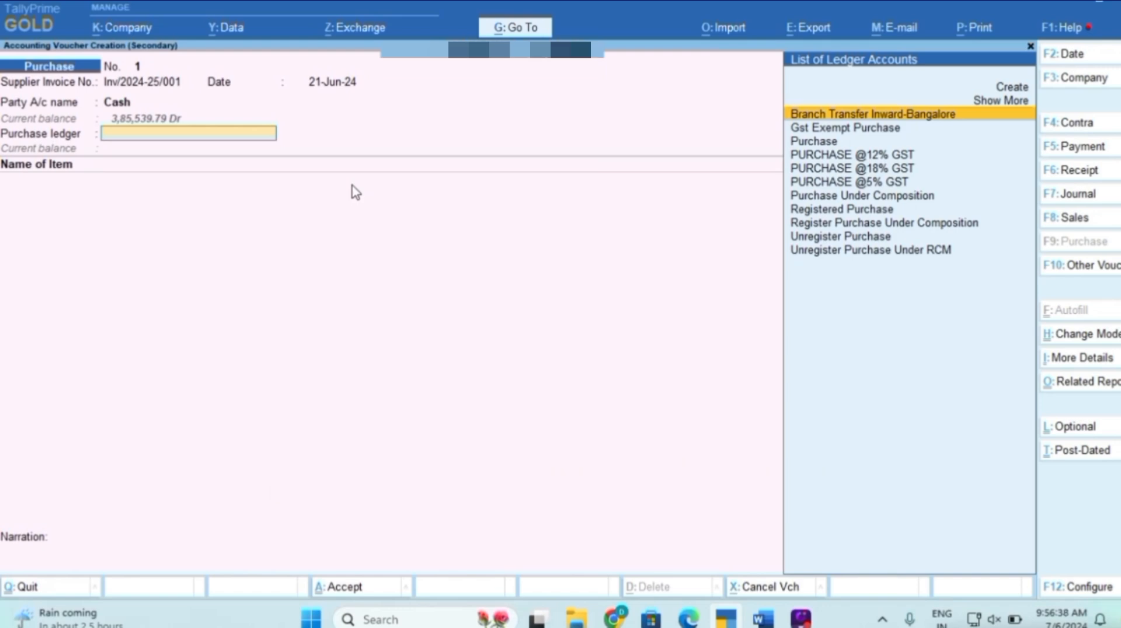
{"action": "type", "text": "U"}
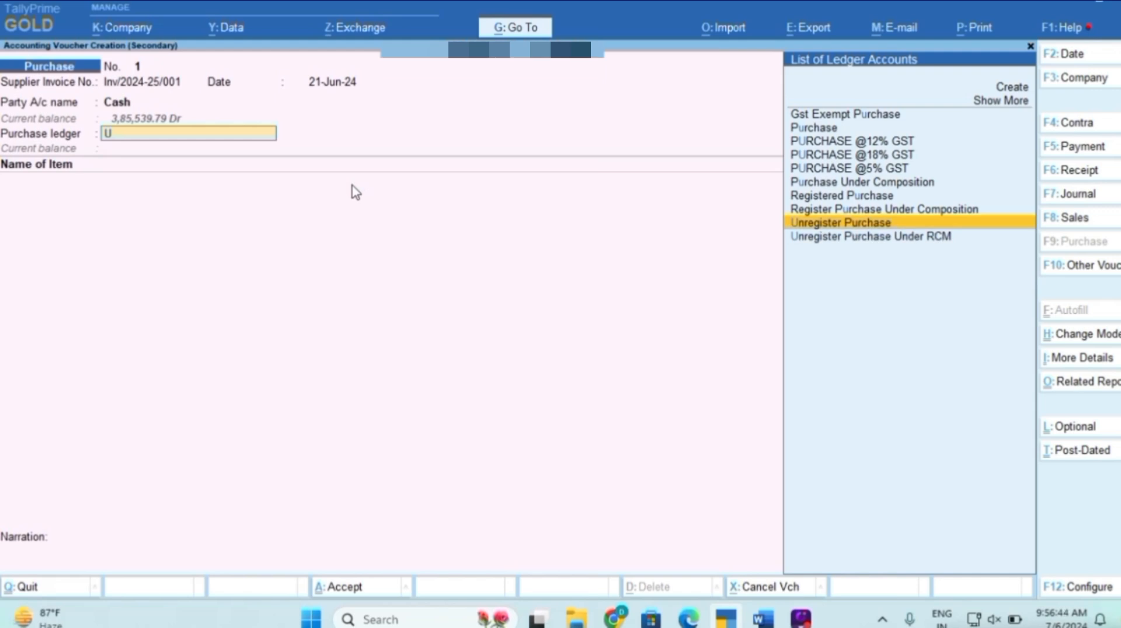
{"action": "key", "text": "Return"}
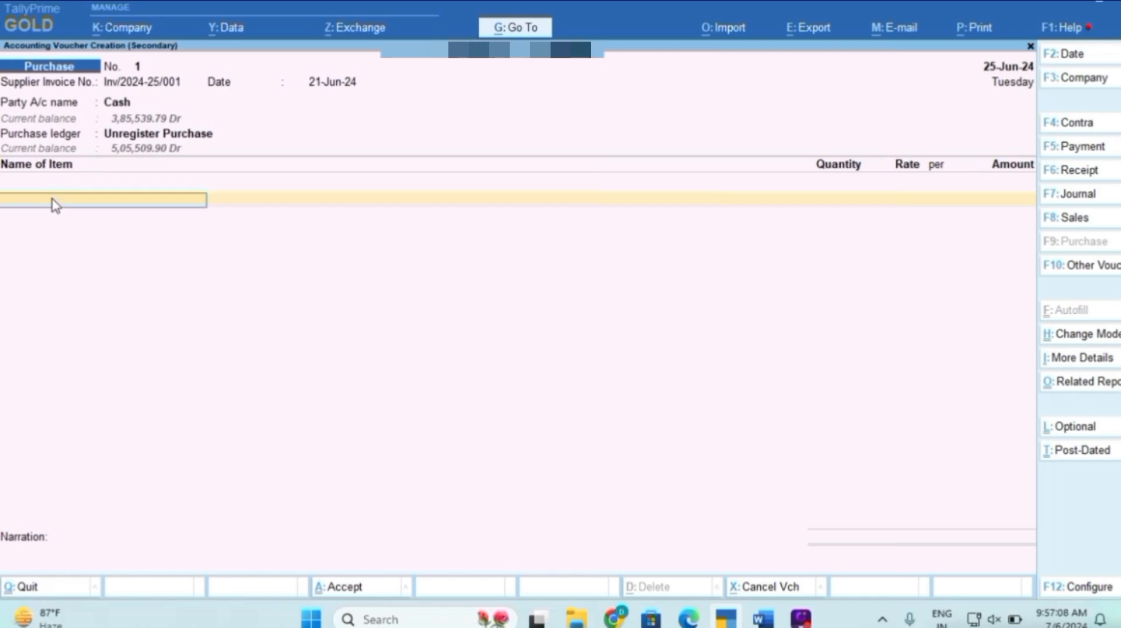
Change the purchase voucher's entry mode from Item Invoice to As Voucher.
{"action": "key", "text": "ctrl+h"}
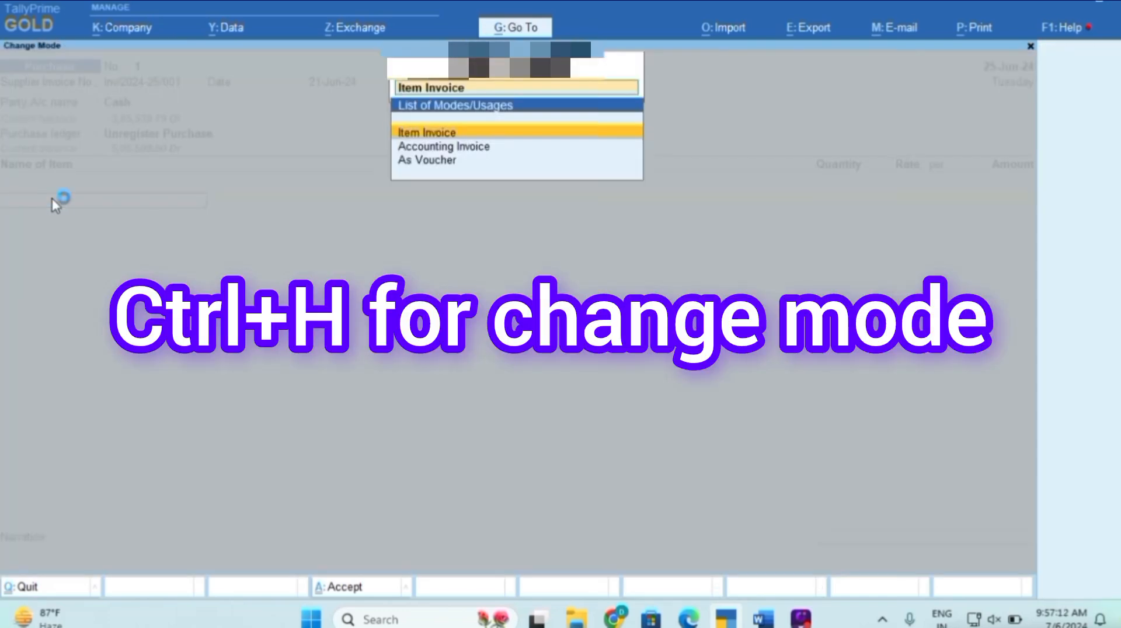
{"action": "key", "text": "Down"}
{"action": "key", "text": "Down"}
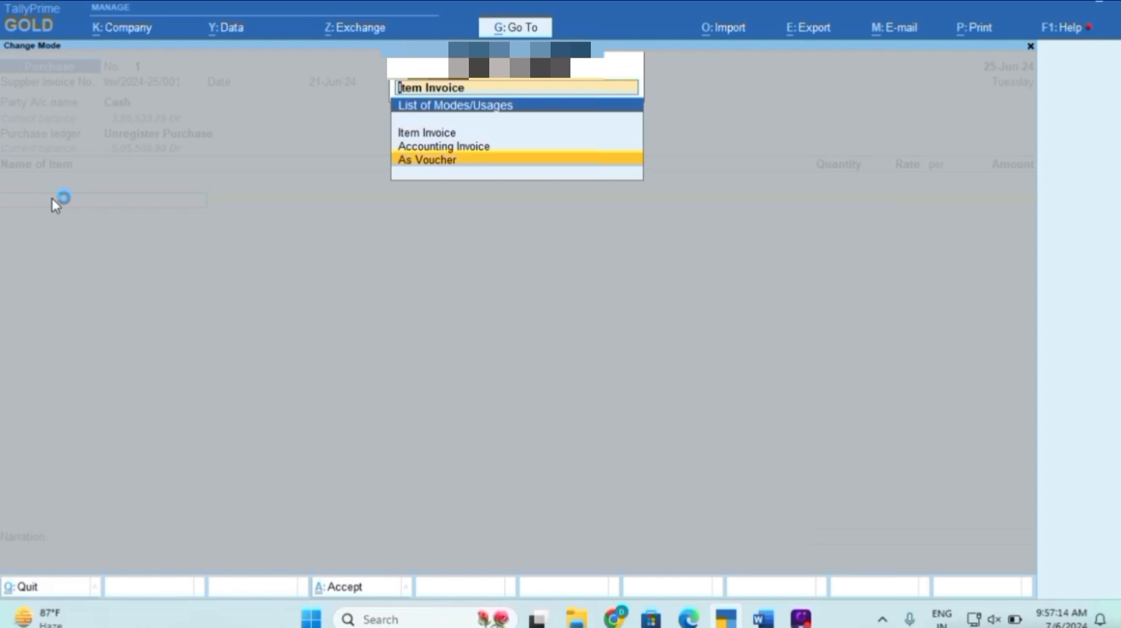
{"action": "key", "text": "Return"}
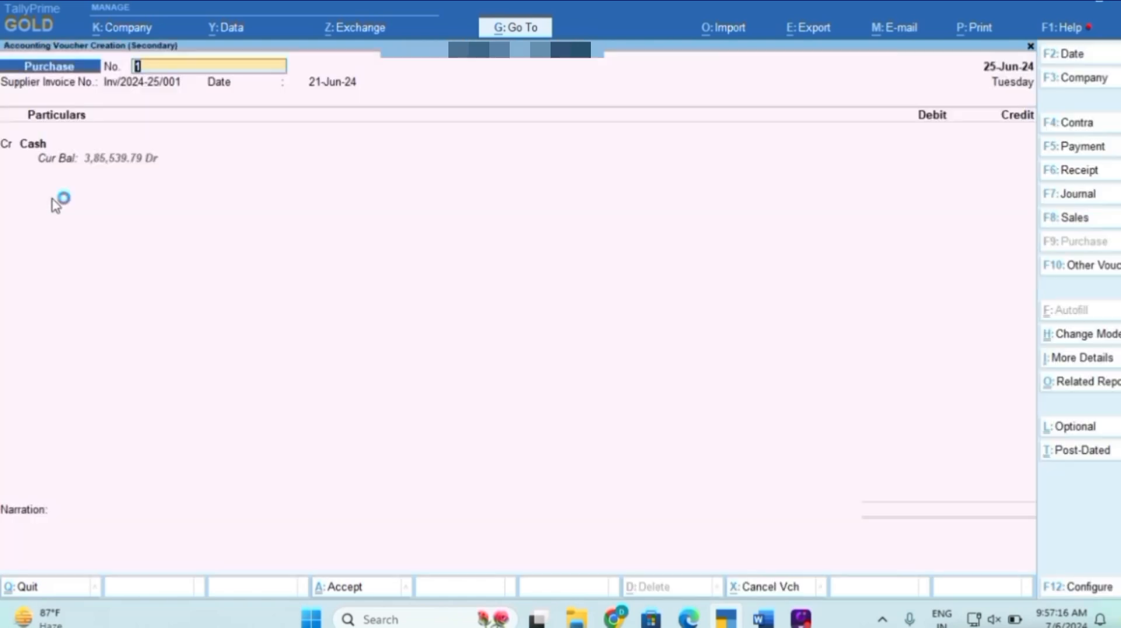
Accept the voucher's existing header and party details, and credit Cash with 5000.
{"action": "key", "text": "Return"}
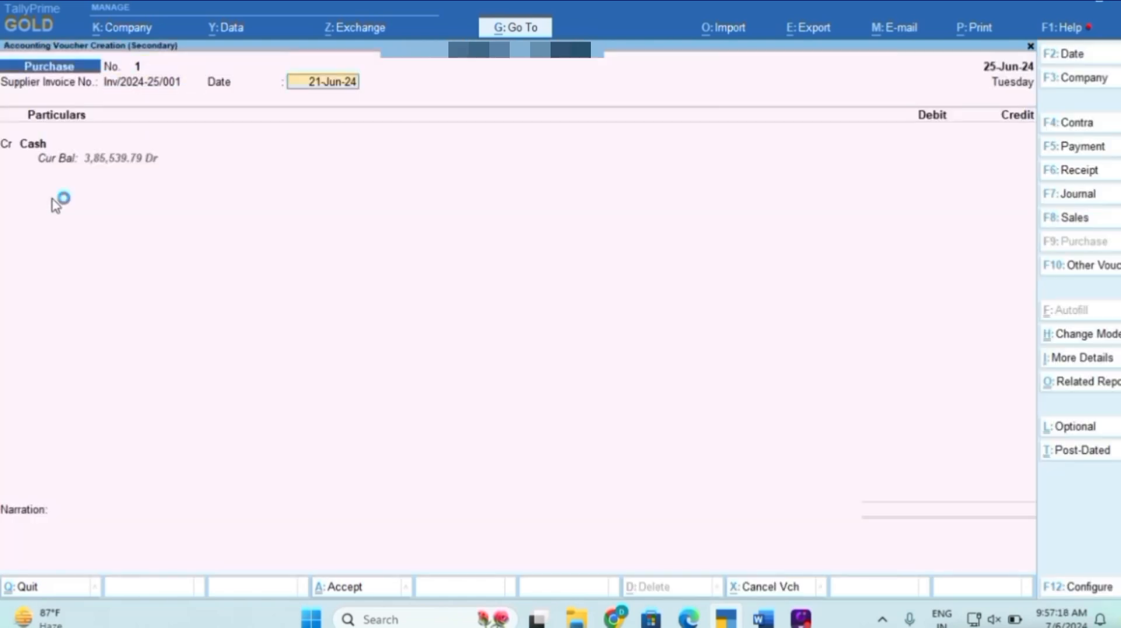
{"action": "key", "text": "Return"}
{"action": "key", "text": "Return"}
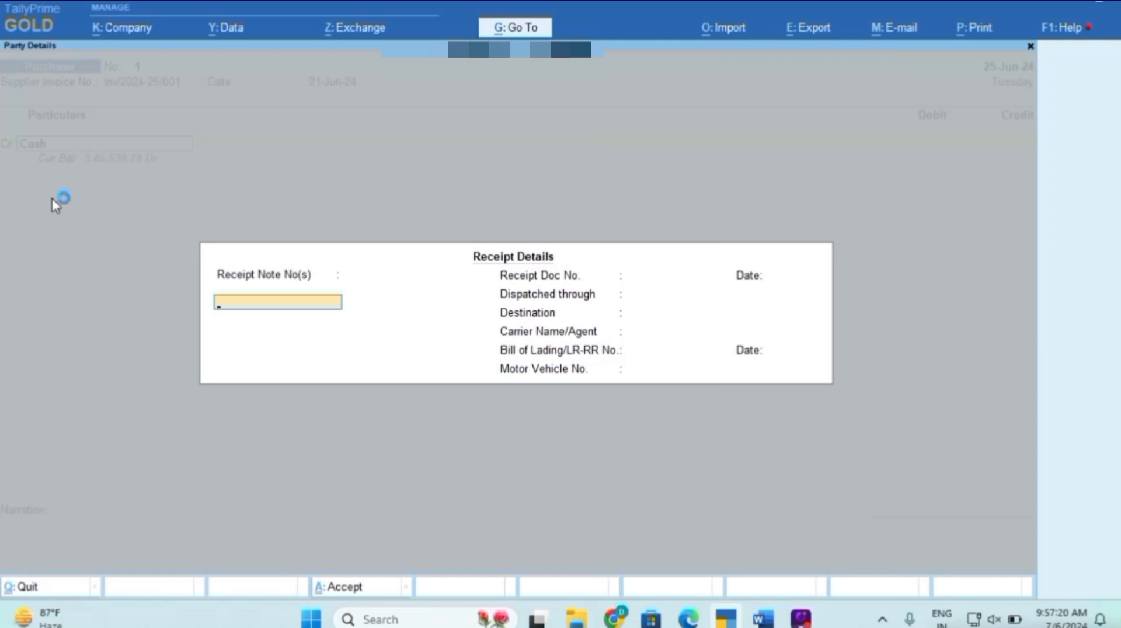
{"action": "key", "text": "ctrl+a"}
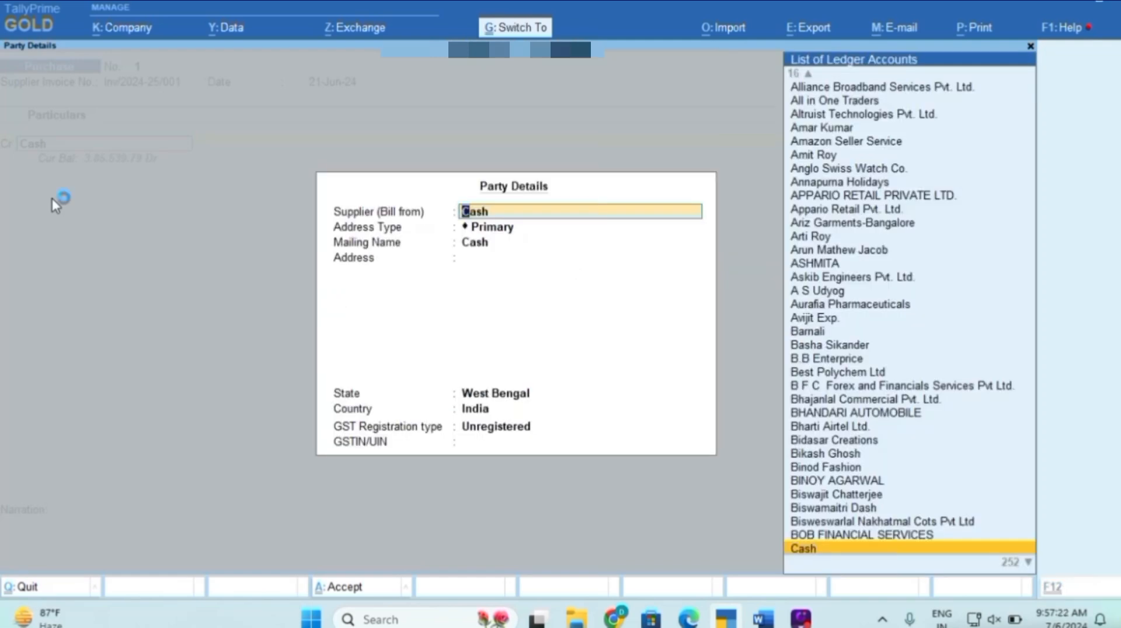
{"action": "key", "text": "ctrl+a"}
{"action": "type", "text": "5000"}
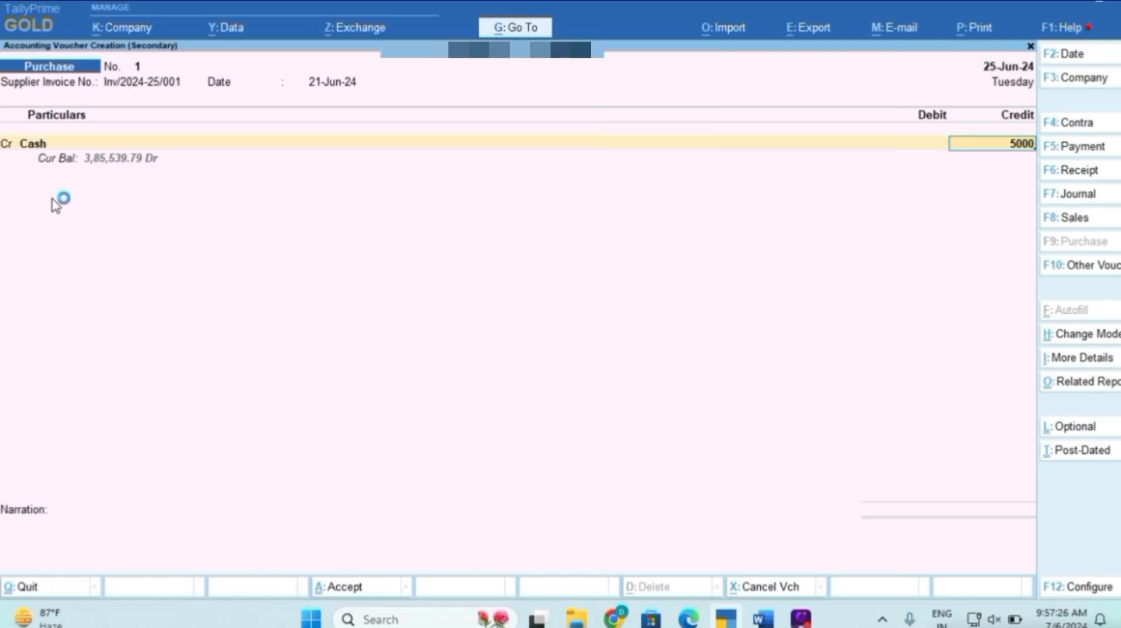
{"action": "key", "text": "Return"}
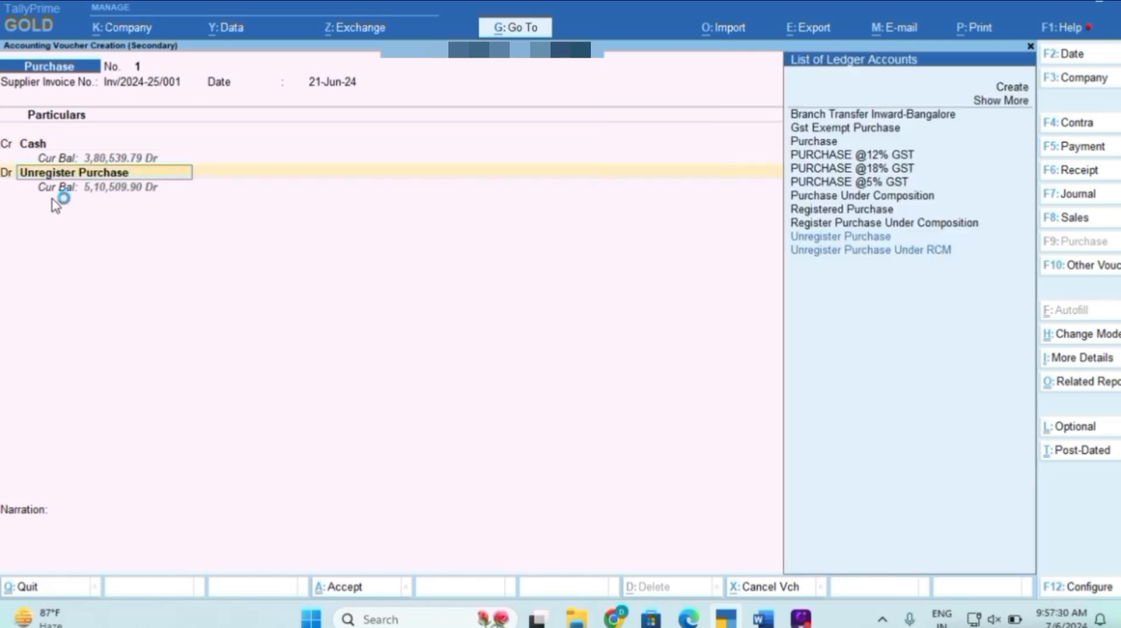
Debit Unregister Purchase with 5,000 without inventory items, allocating the full amount to the Administration cost centre.
{"action": "key", "text": "Down"}
{"action": "key", "text": "Up"}
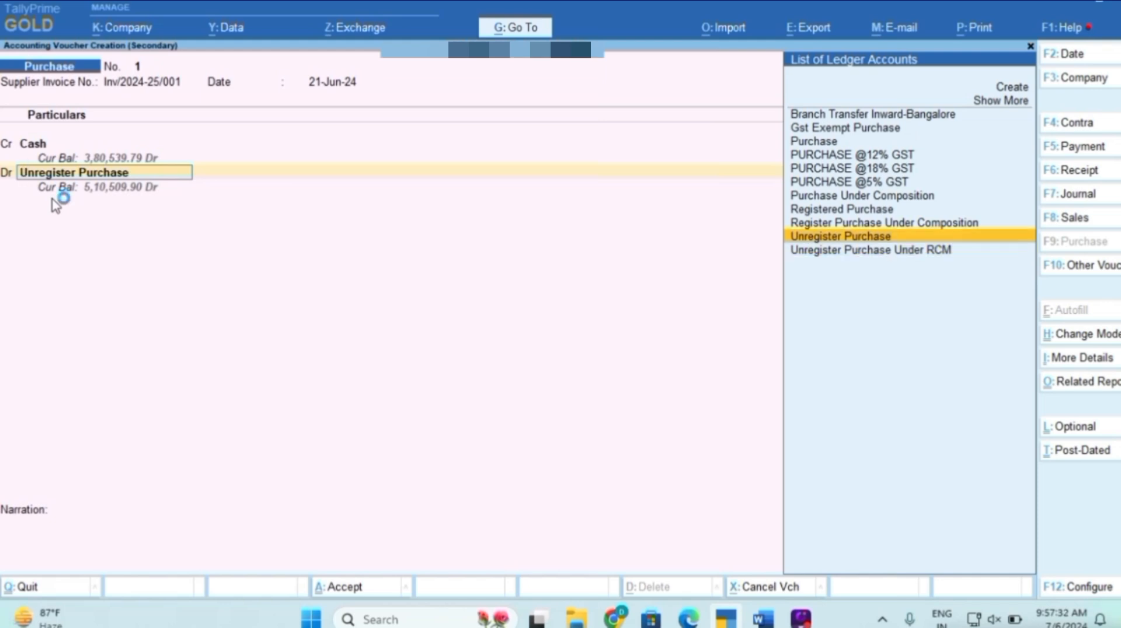
{"action": "key", "text": "Return"}
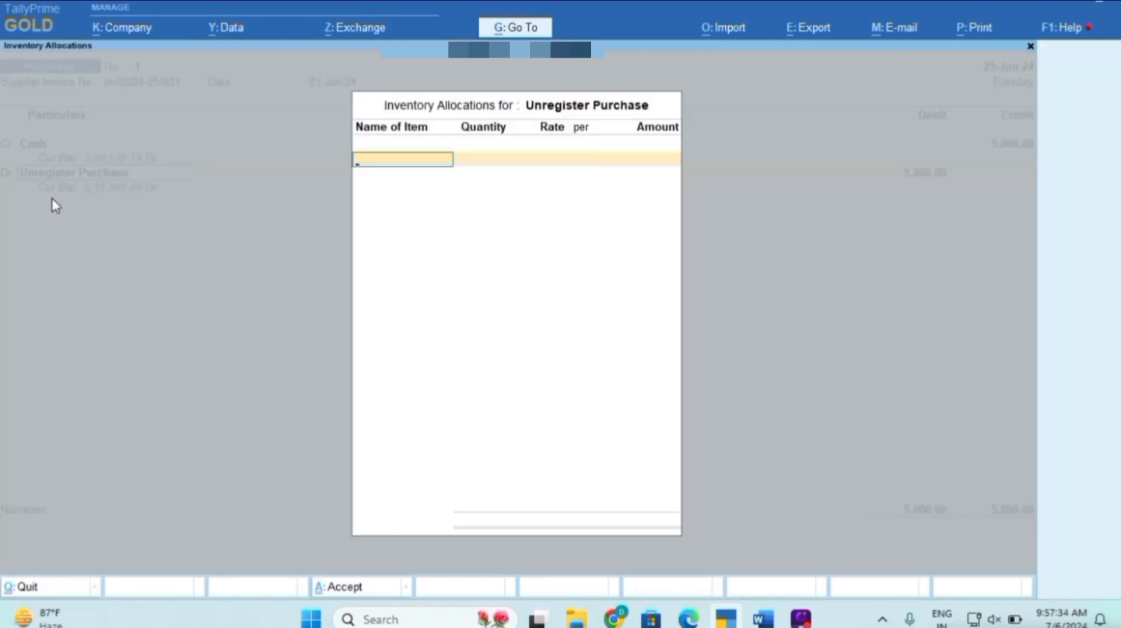
{"action": "key", "text": "Escape"}
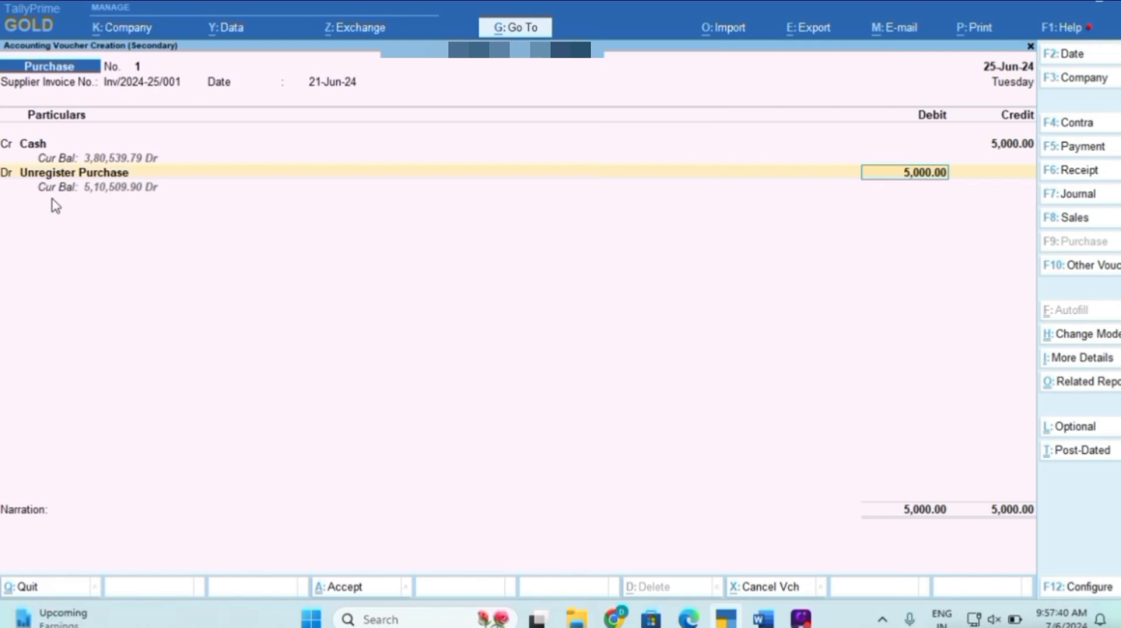
{"action": "key", "text": "Return"}
{"action": "key", "text": "Return"}
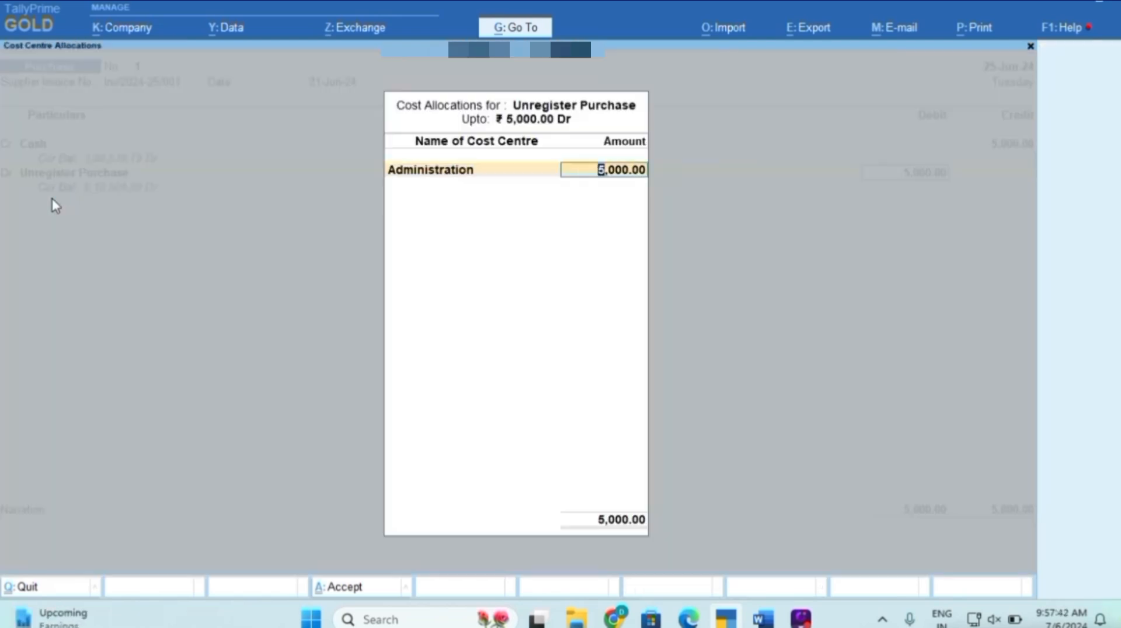
{"action": "key", "text": "Return"}
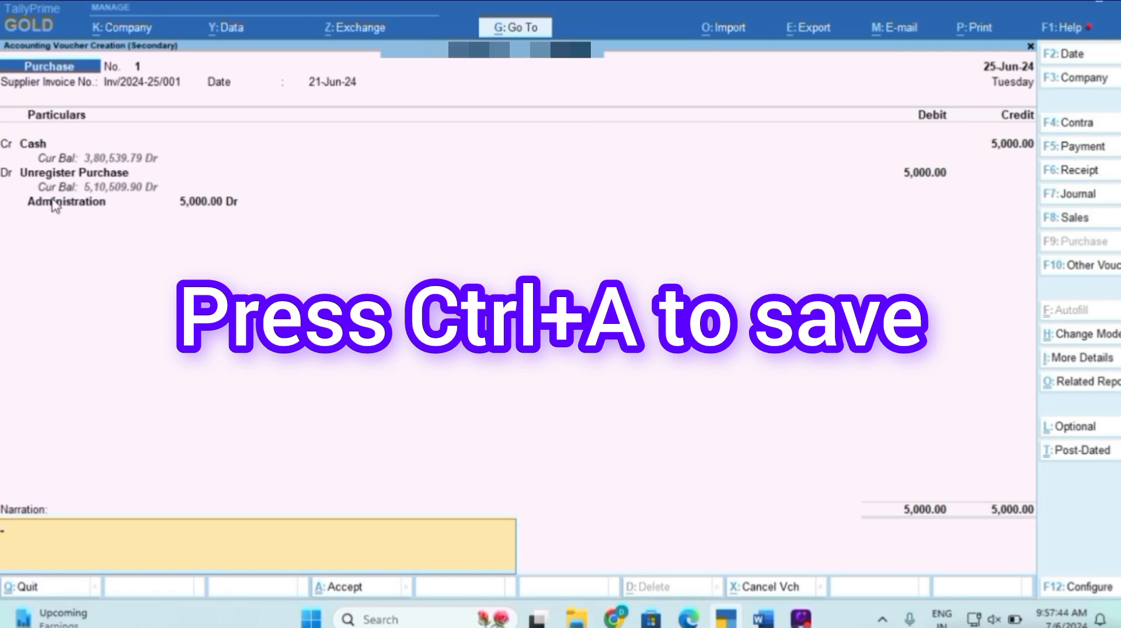
Leave the purchase voucher without saving it and return to June's list of purchase vouchers.
{"action": "key", "text": "ctrl+a"}
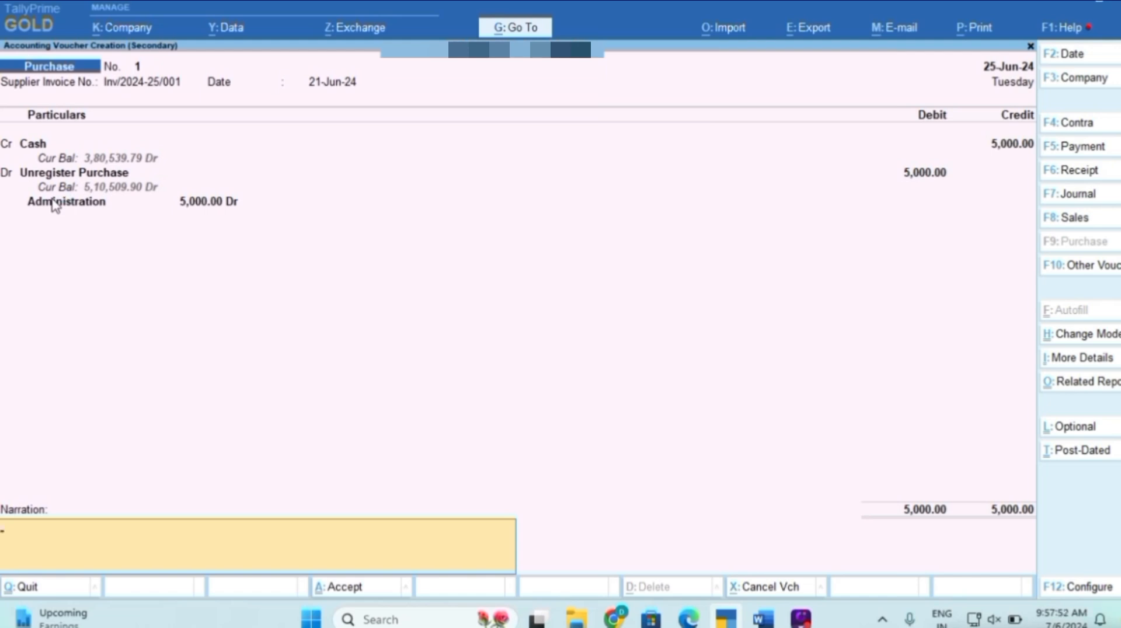
{"action": "key", "text": "Escape"}
{"action": "key", "text": "Return"}
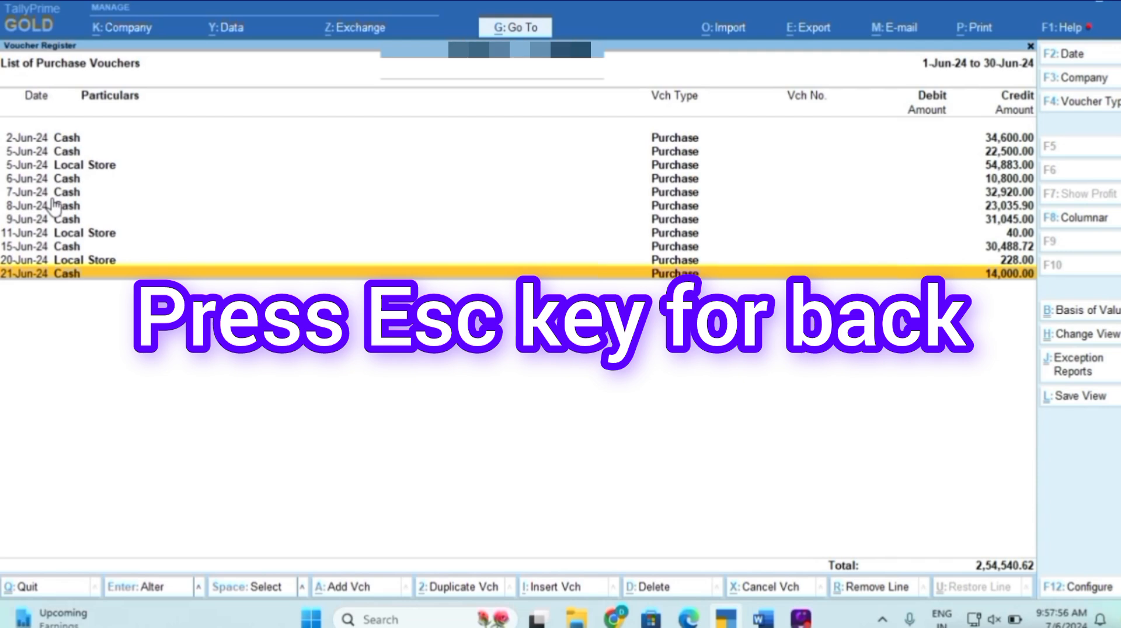
Switch to the transactions document in Word and highlight transaction 6, "Purchase goods of Rs. 75000 against cheque.", in yellow.
{"action": "key", "text": "alt+Tab"}
{"action": "key", "text": "alt+Tab"}
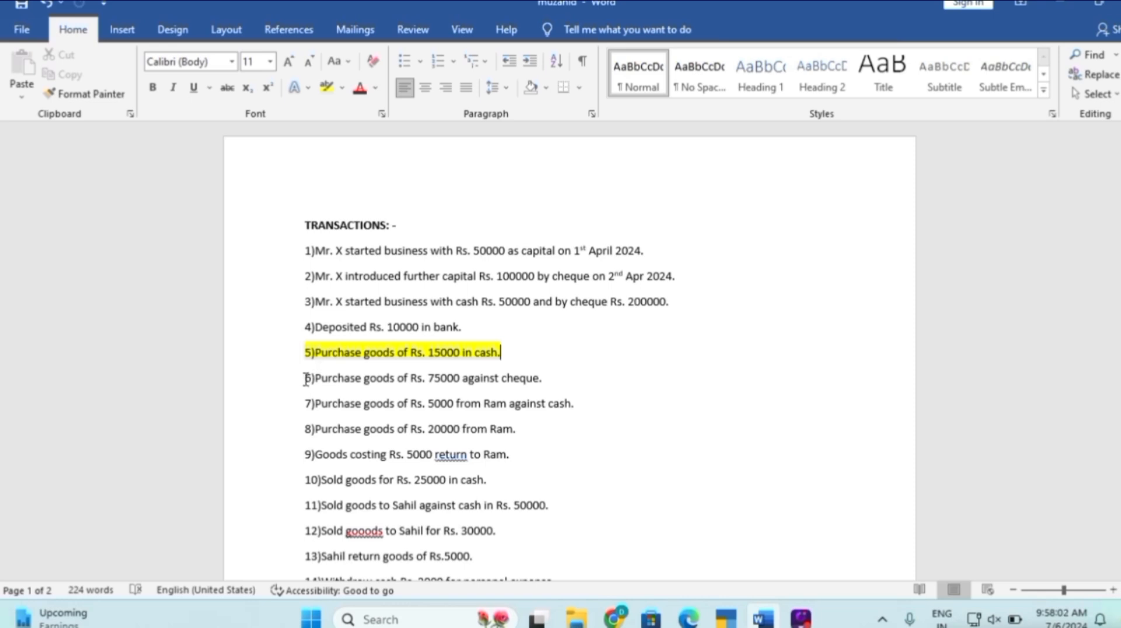
{"action": "left_click_drag", "start_coordinate": [306, 383], "coordinate": [547, 382]}
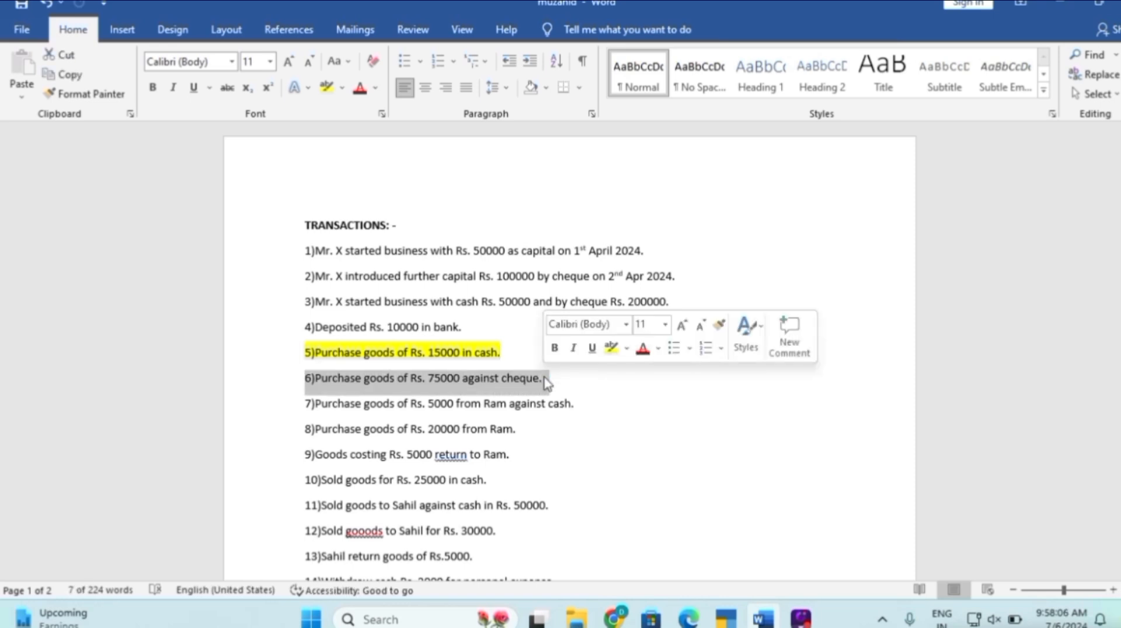
{"action": "left_click", "coordinate": [611, 348]}
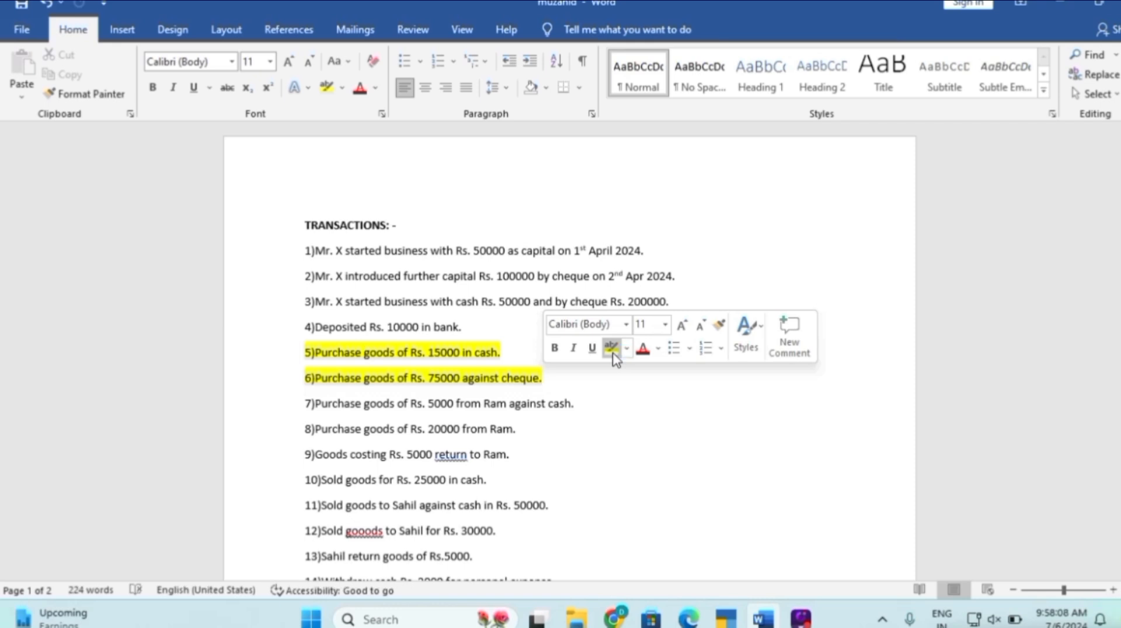
Switch to TallyPrime and add a new purchase voucher from June's purchase list, changing its entry mode to As Voucher.
{"action": "left_click", "coordinate": [635, 498]}
{"action": "key", "text": "alt+Tab"}
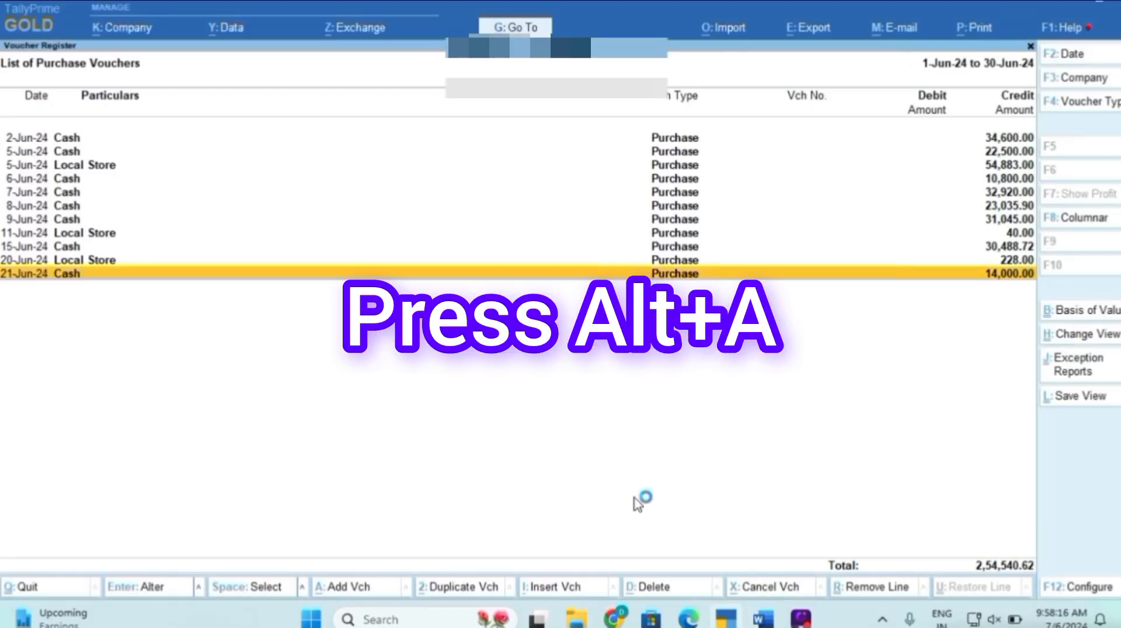
{"action": "key", "text": "alt+a"}
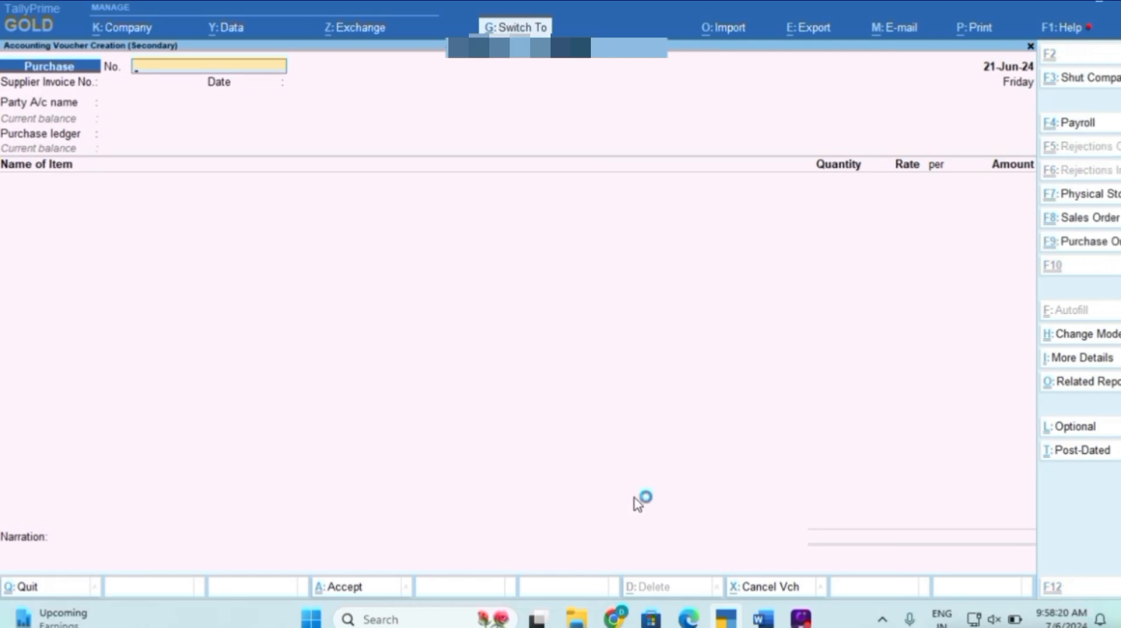
{"action": "key", "text": "ctrl+h"}
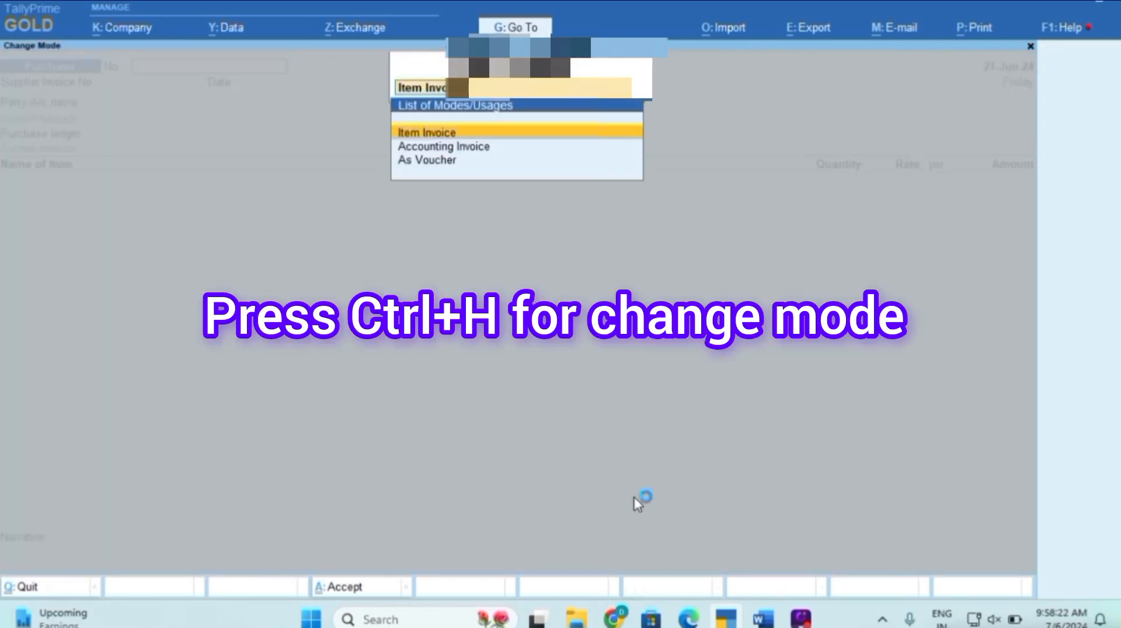
{"action": "key", "text": "Down"}
{"action": "key", "text": "Down"}
{"action": "key", "text": "Return"}
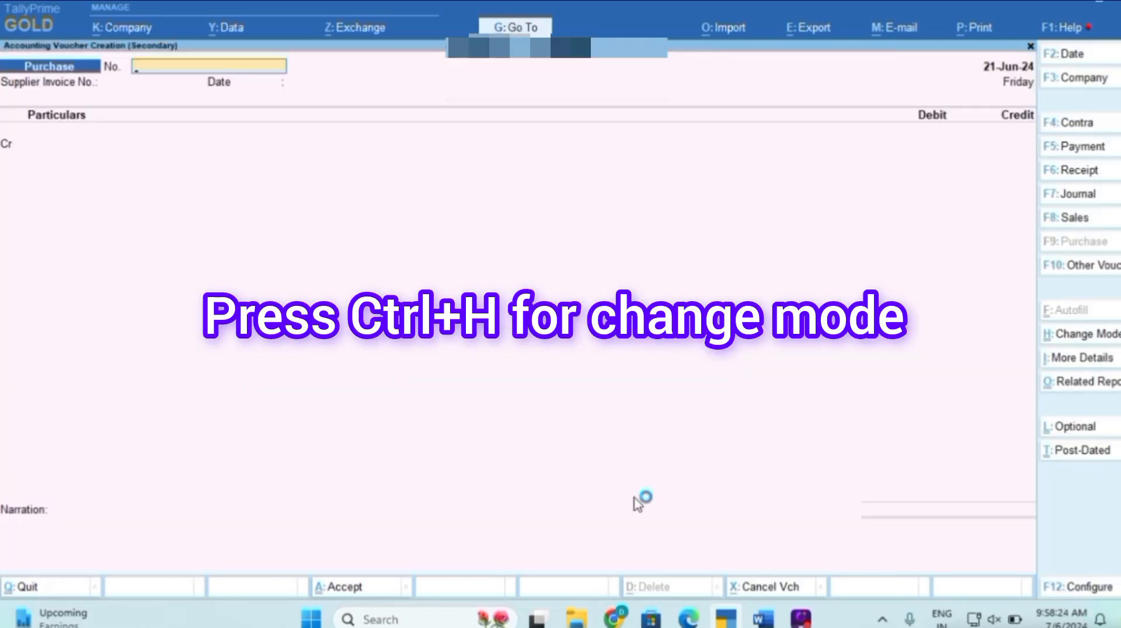
Enter 02 as the purchase voucher number and Inv/2024-25/002 as the supplier invoice number.
{"action": "type", "text": "02"}
{"action": "key", "text": "Return"}
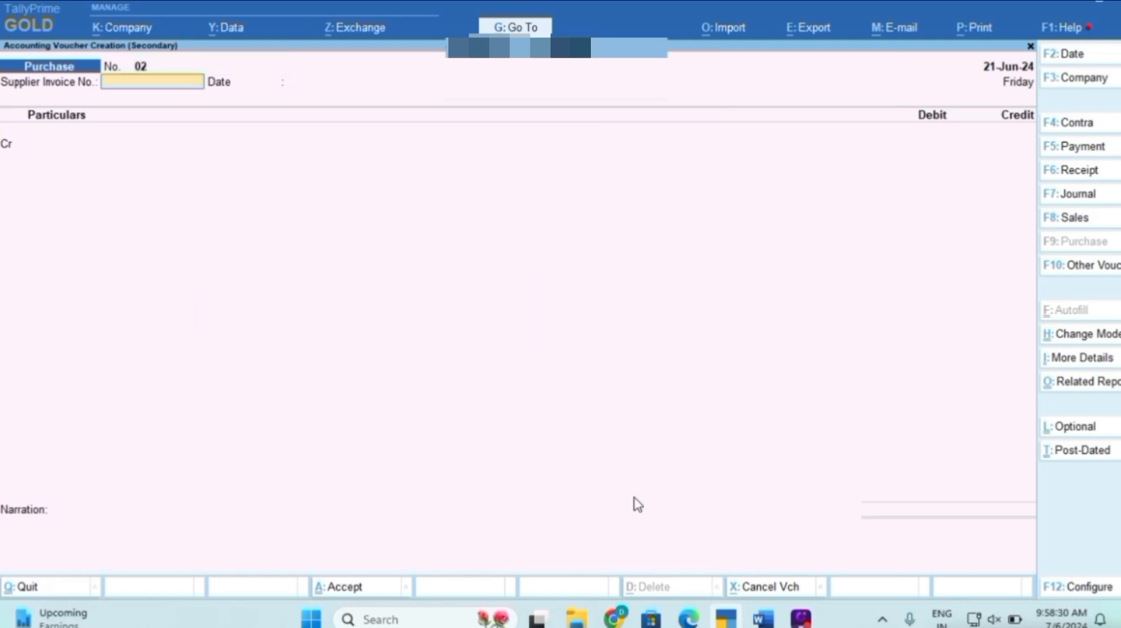
{"action": "type", "text": "Inv/2024-25/00"}
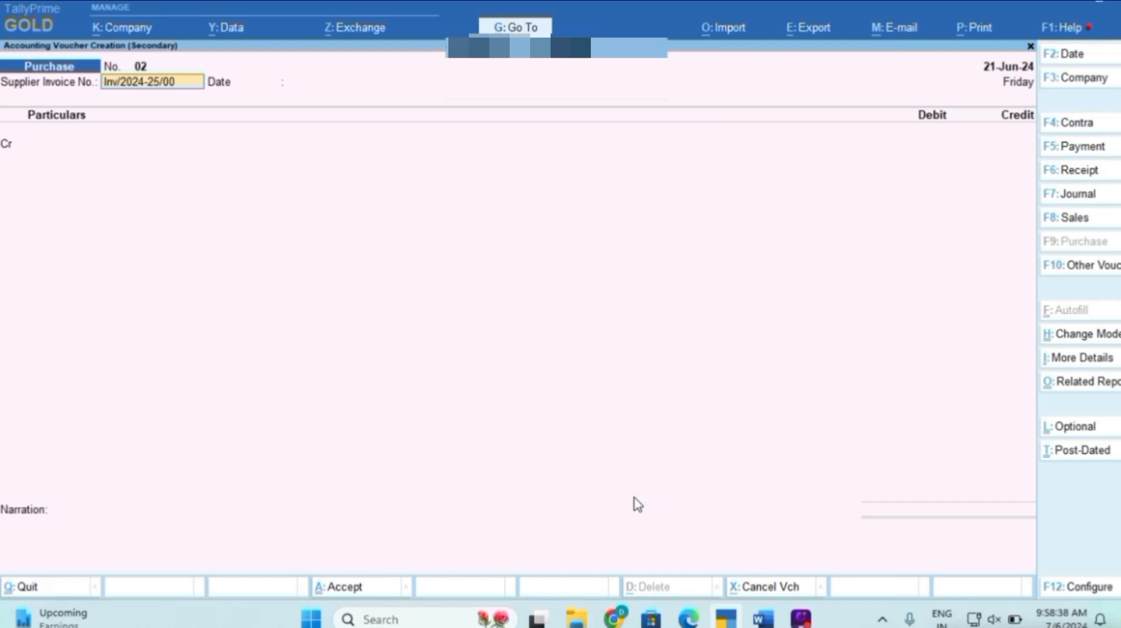
{"action": "type", "text": "2"}
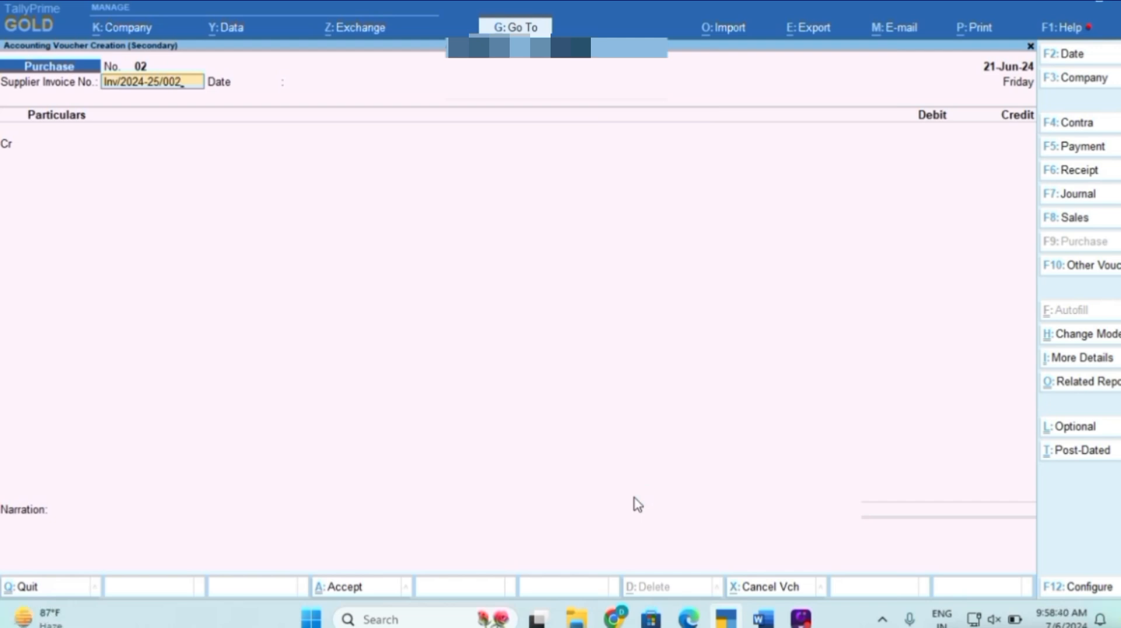
{"action": "key", "text": "Return"}
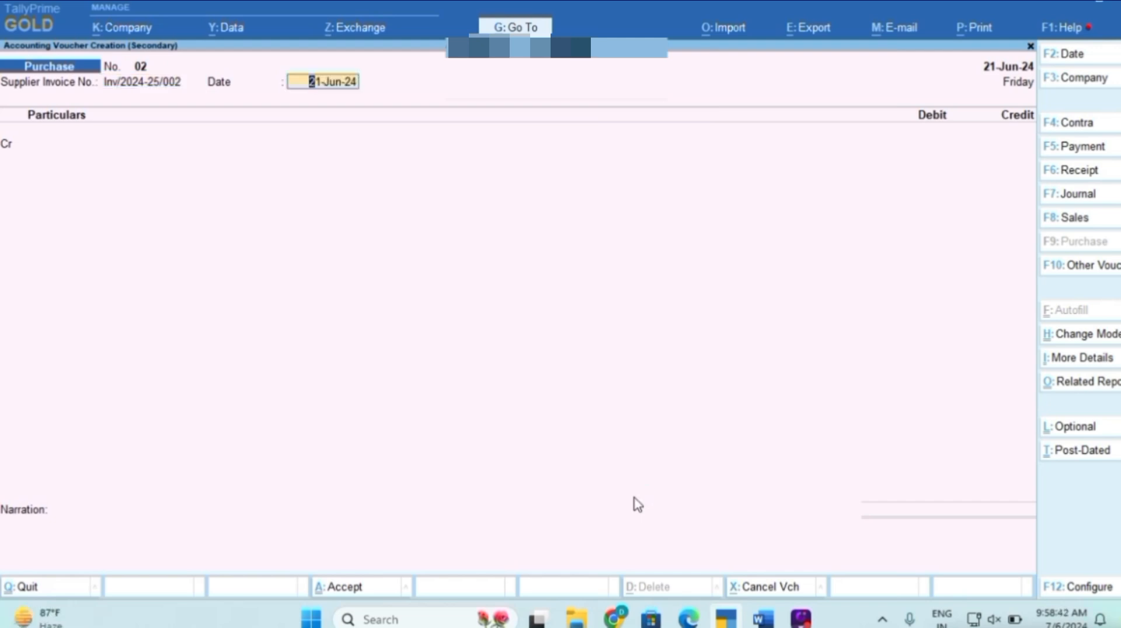
Set the voucher date to 25/6 and accept the supplier invoice date of 21-Jun-24.
{"action": "key", "text": "F2"}
{"action": "type", "text": "25"}
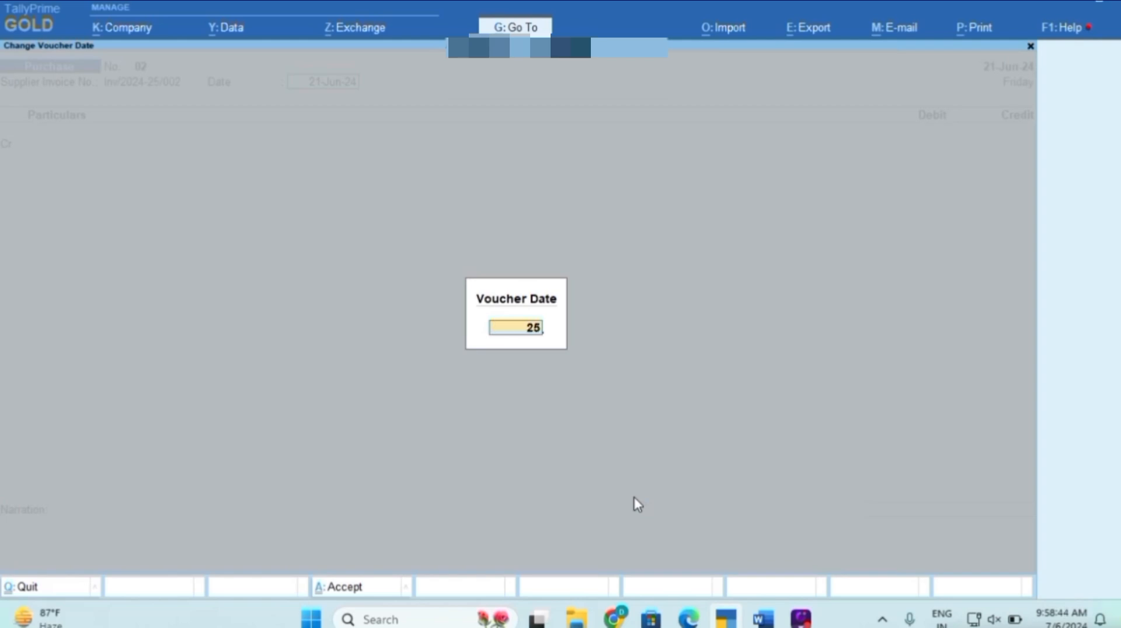
{"action": "type", "text": "/6"}
{"action": "key", "text": "Return"}
{"action": "key", "text": "Return"}
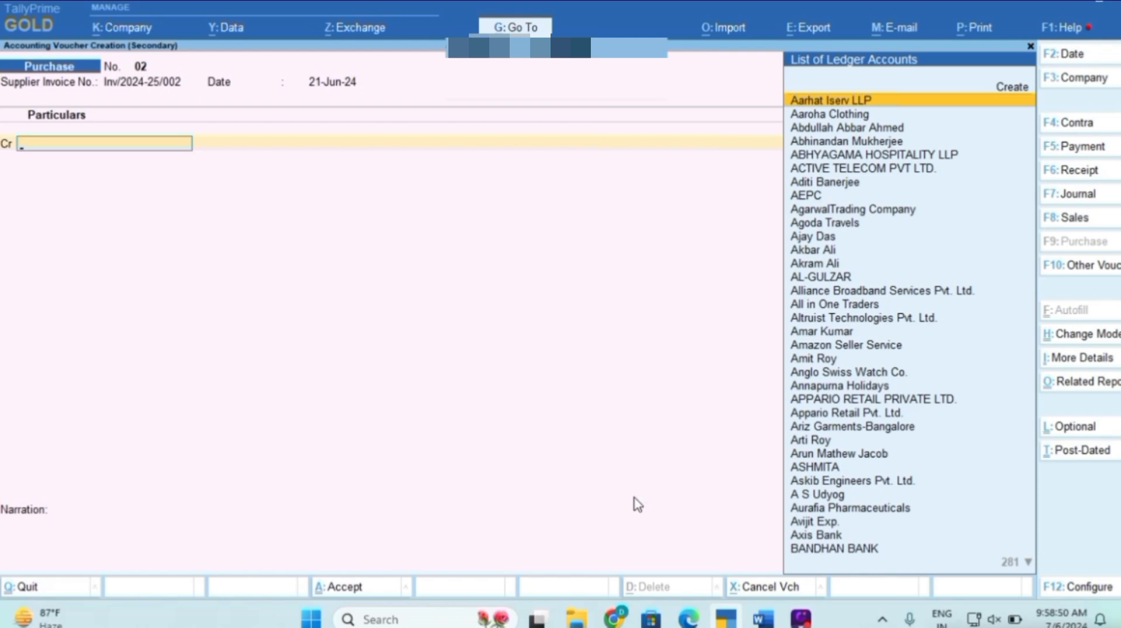
Select the first matching Bank of Baroda ledger as the credit account and accept its receipt and party details.
{"action": "type", "text": "Ba"}
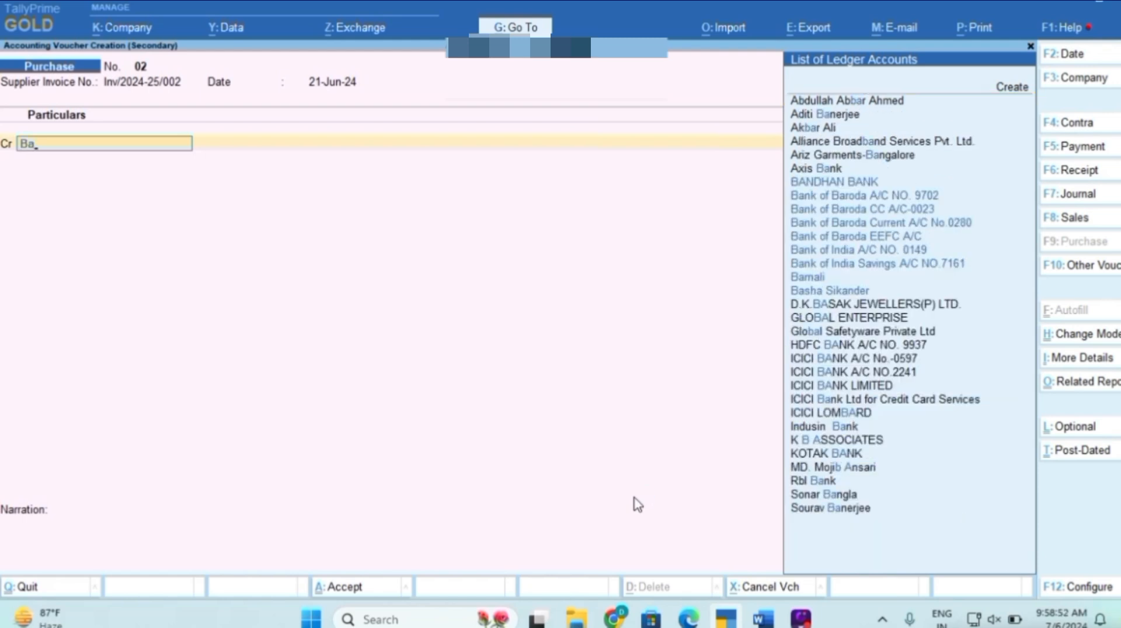
{"action": "type", "text": "nk"}
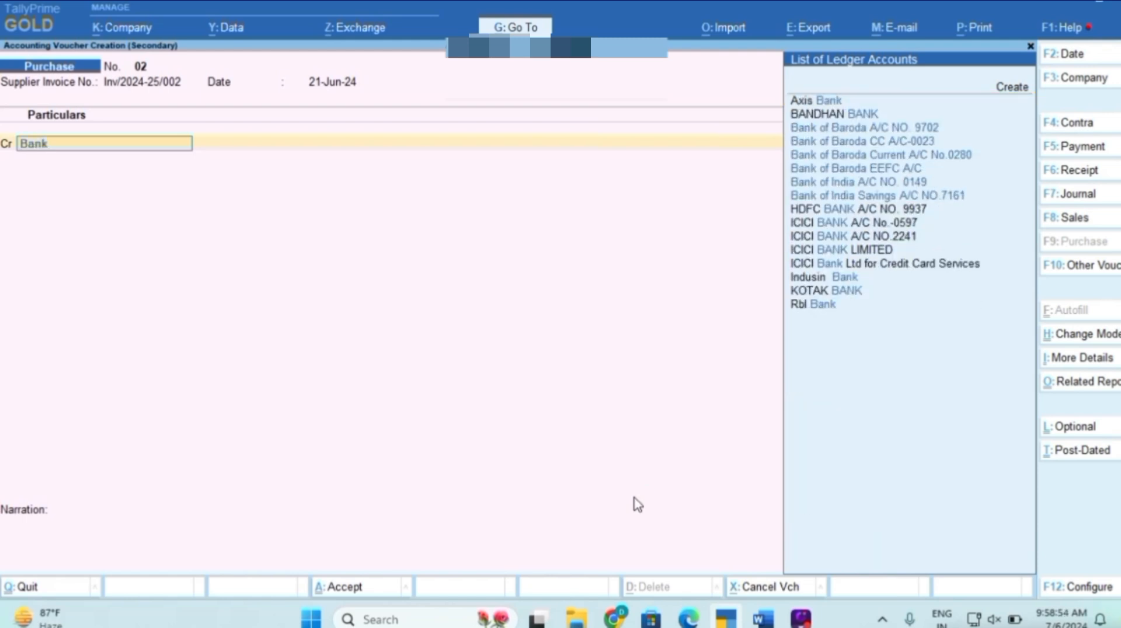
{"action": "key", "text": "Return"}
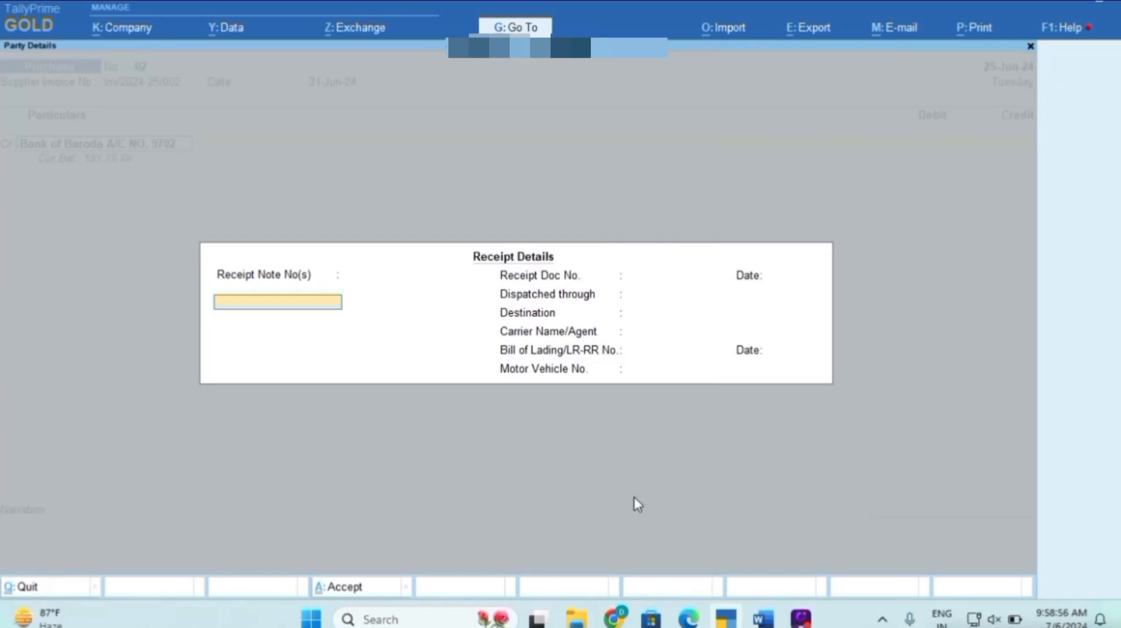
{"action": "key", "text": "ctrl+a"}
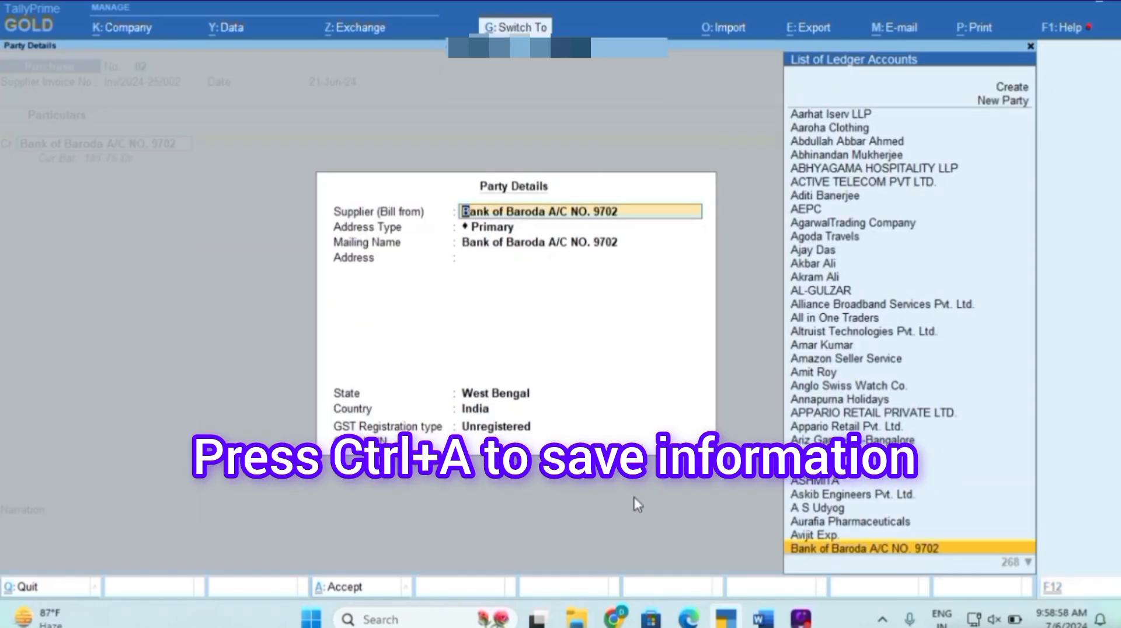
{"action": "key", "text": "ctrl+a"}
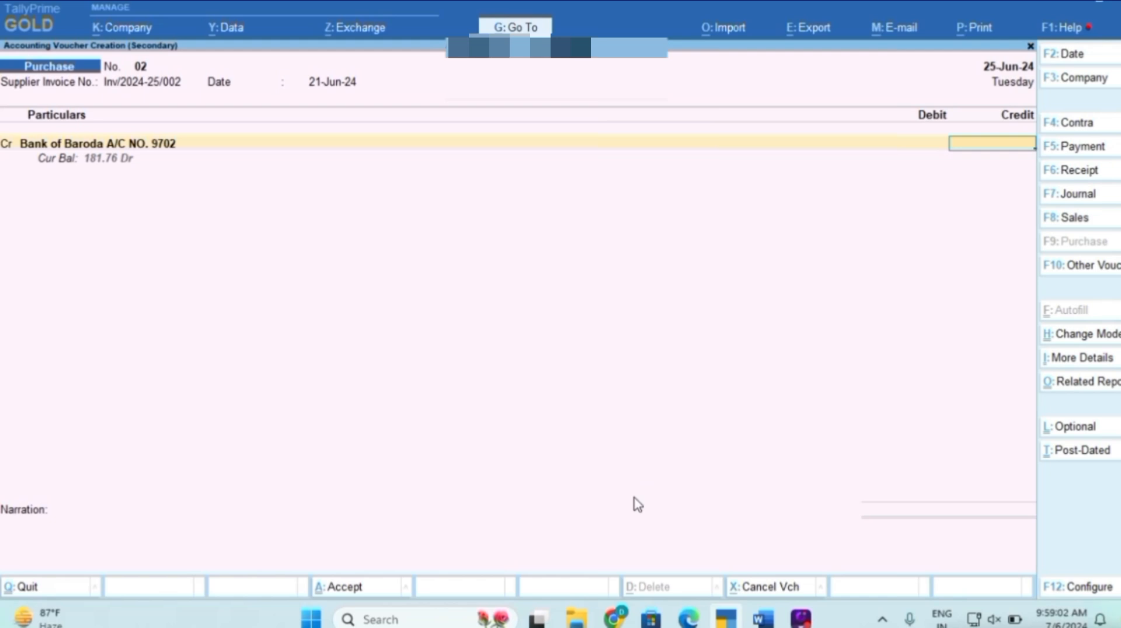
Credit the bank ledger with 75,000 and accept a Cheque bank allocation dated 25-Jun-24 without an instrument number.
{"action": "type", "text": "75,000"}
{"action": "key", "text": "Return"}
{"action": "key", "text": "Return"}
{"action": "key", "text": "Return"}
{"action": "key", "text": "Return"}
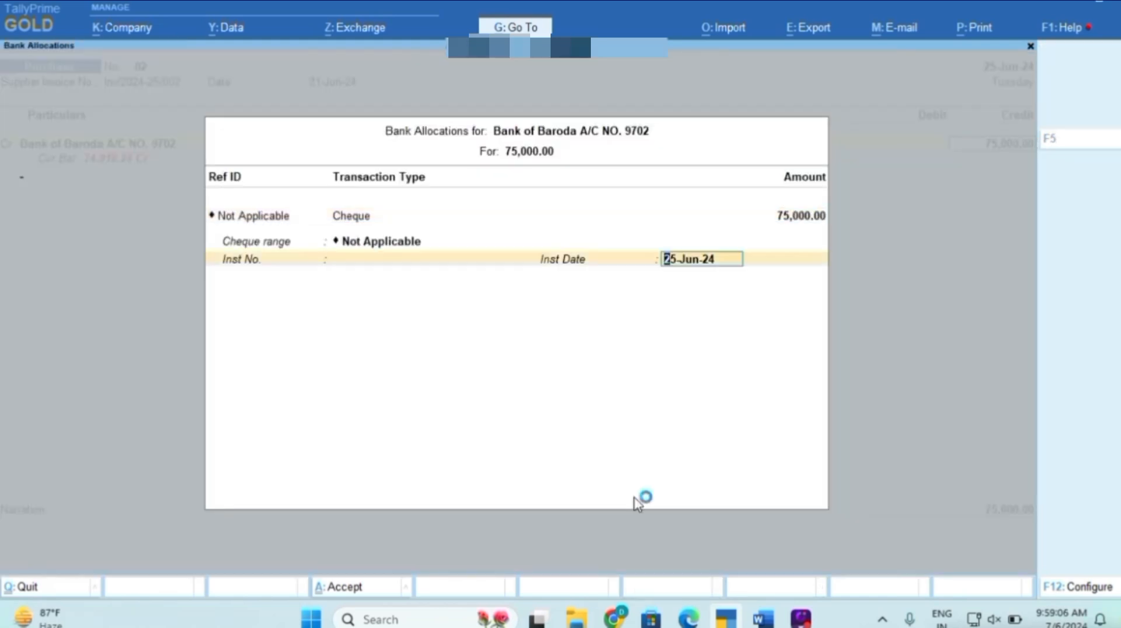
{"action": "key", "text": "Return"}
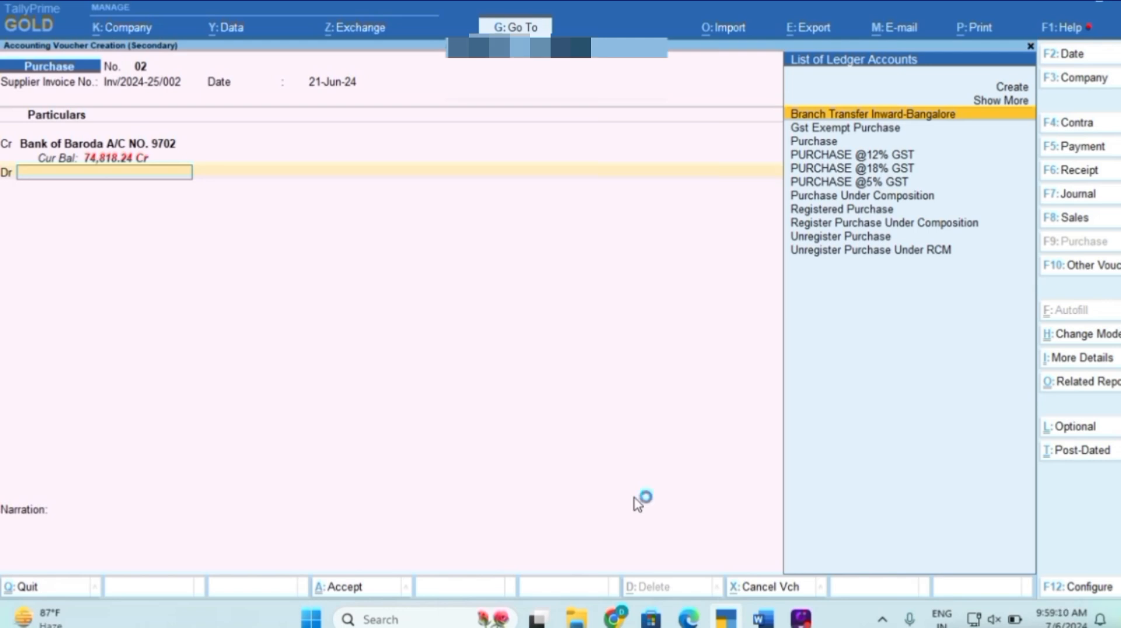
Debit Unregister Purchase with 75,000 and allocate the full amount to the Administration cost centre.
{"action": "type", "text": "Reg"}
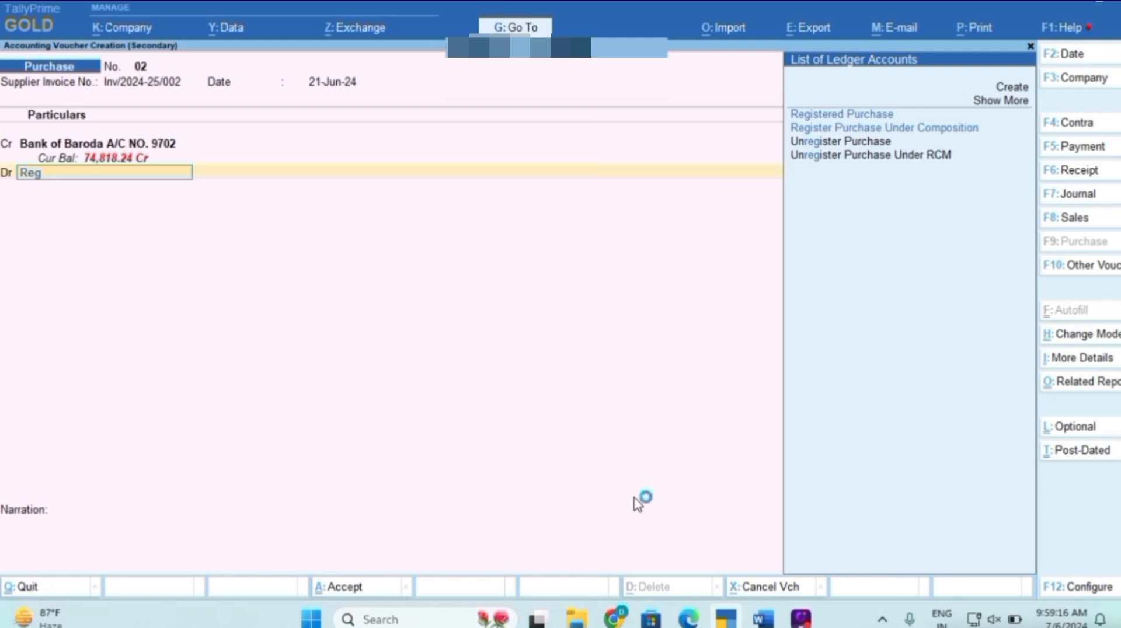
{"action": "key", "text": "BackSpace"}
{"action": "key", "text": "BackSpace"}
{"action": "key", "text": "BackSpace"}
{"action": "type", "text": "U"}
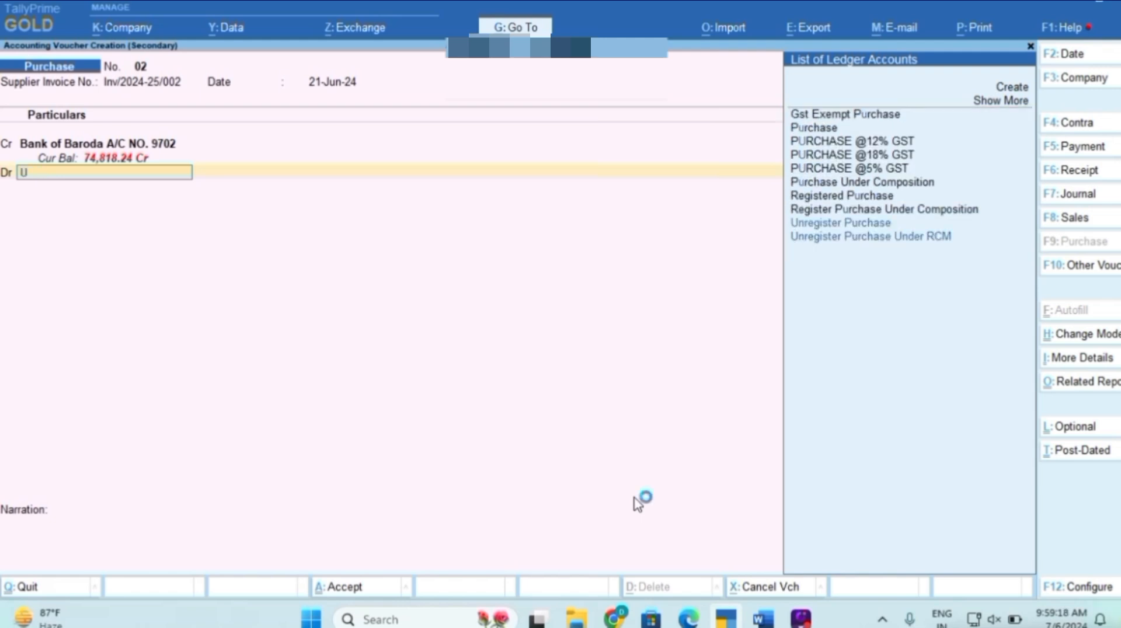
{"action": "type", "text": "nregis"}
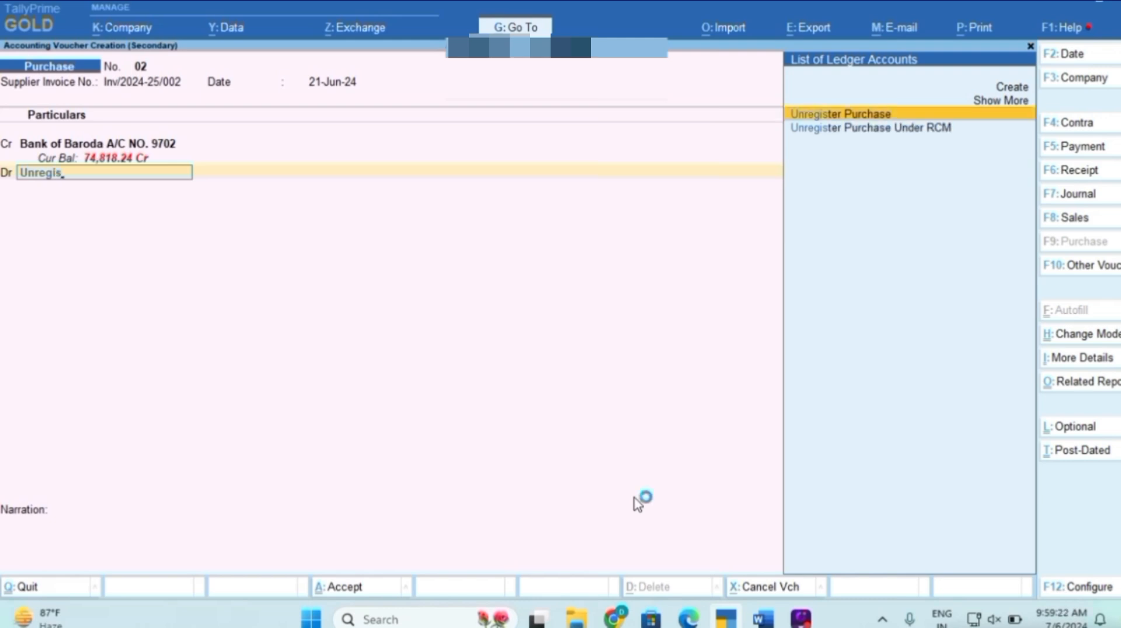
{"action": "key", "text": "Return"}
{"action": "key", "text": "Escape"}
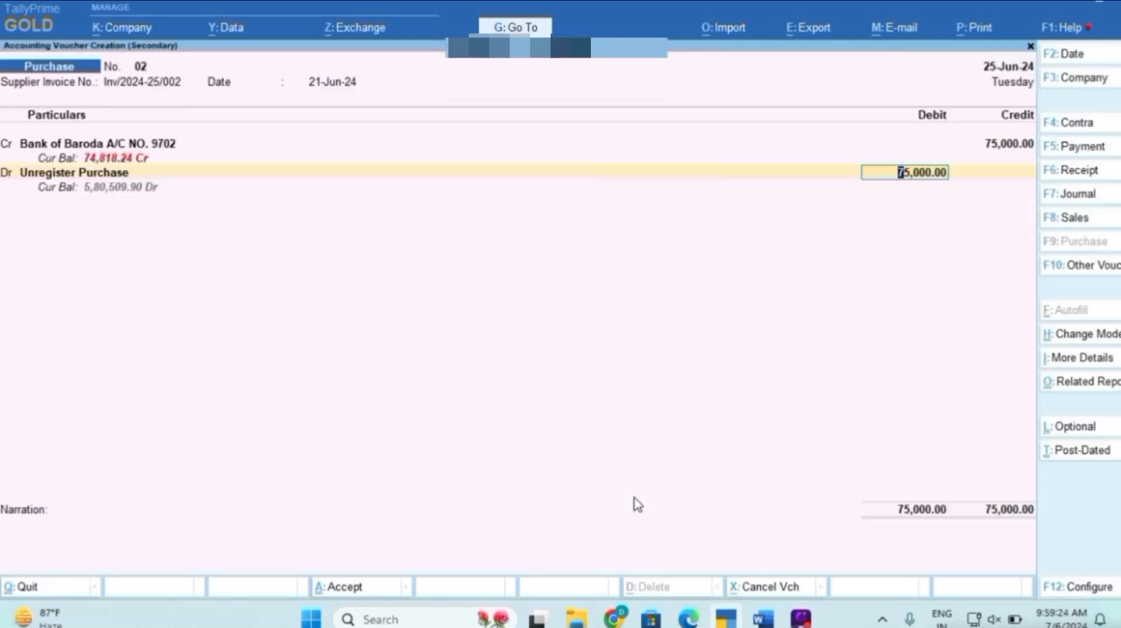
{"action": "key", "text": "Return"}
{"action": "key", "text": "Return"}
{"action": "key", "text": "Return"}
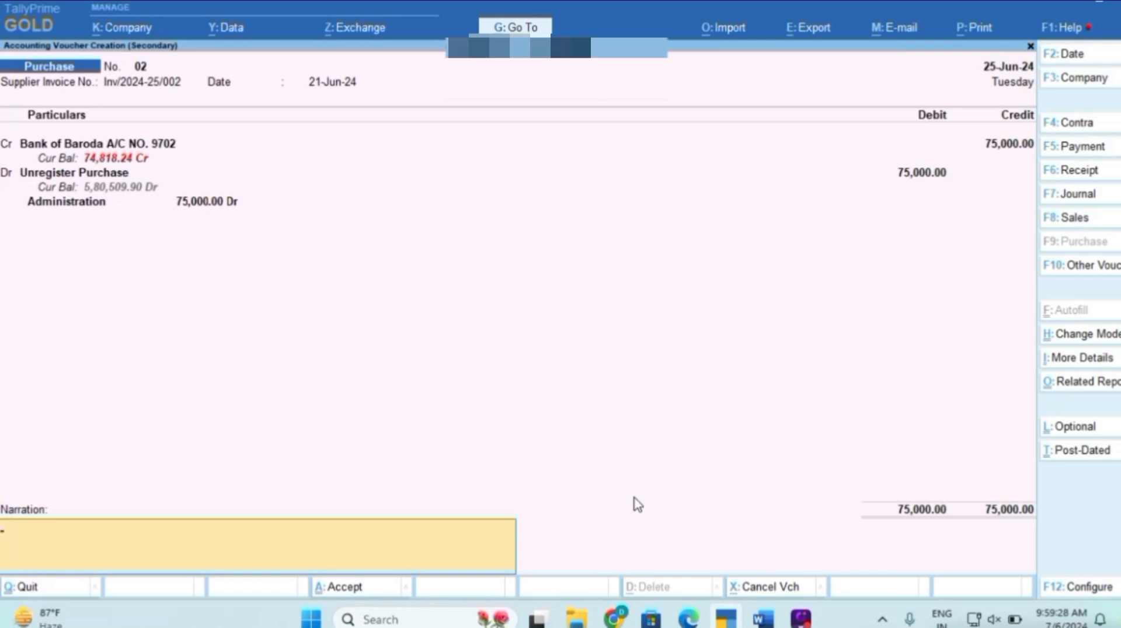
Switch to the transactions document in Word and highlight transaction 7, the Rs. 5000 purchase against cash, in yellow.
{"action": "key", "text": "alt+Tab"}
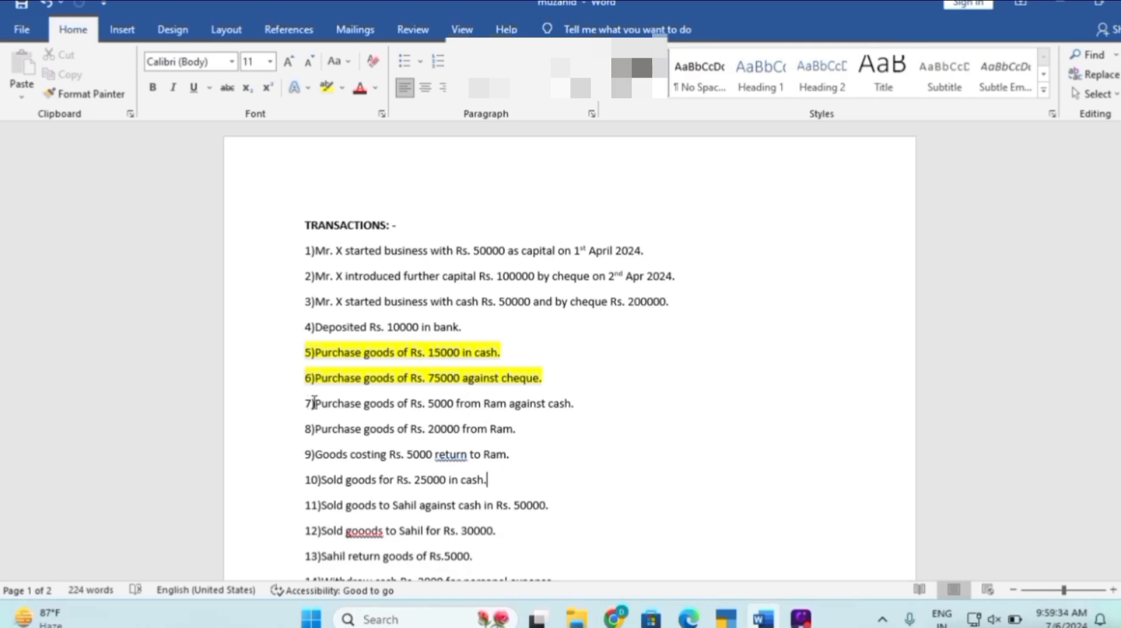
{"action": "left_click_drag", "start_coordinate": [304, 403], "coordinate": [570, 408]}
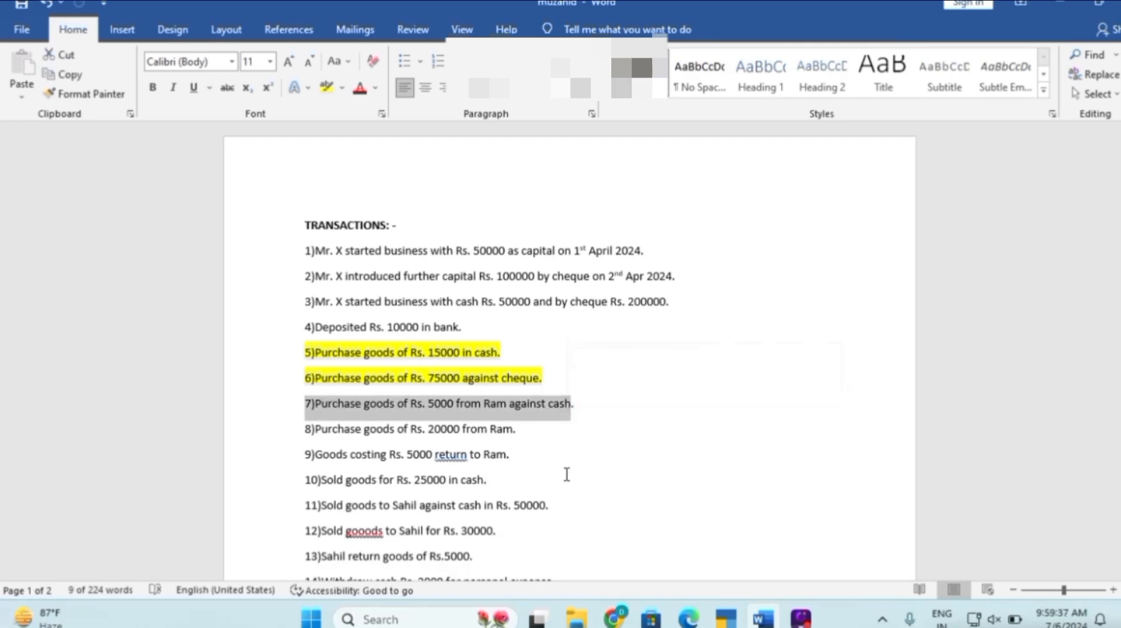
{"action": "left_click", "coordinate": [326, 87]}
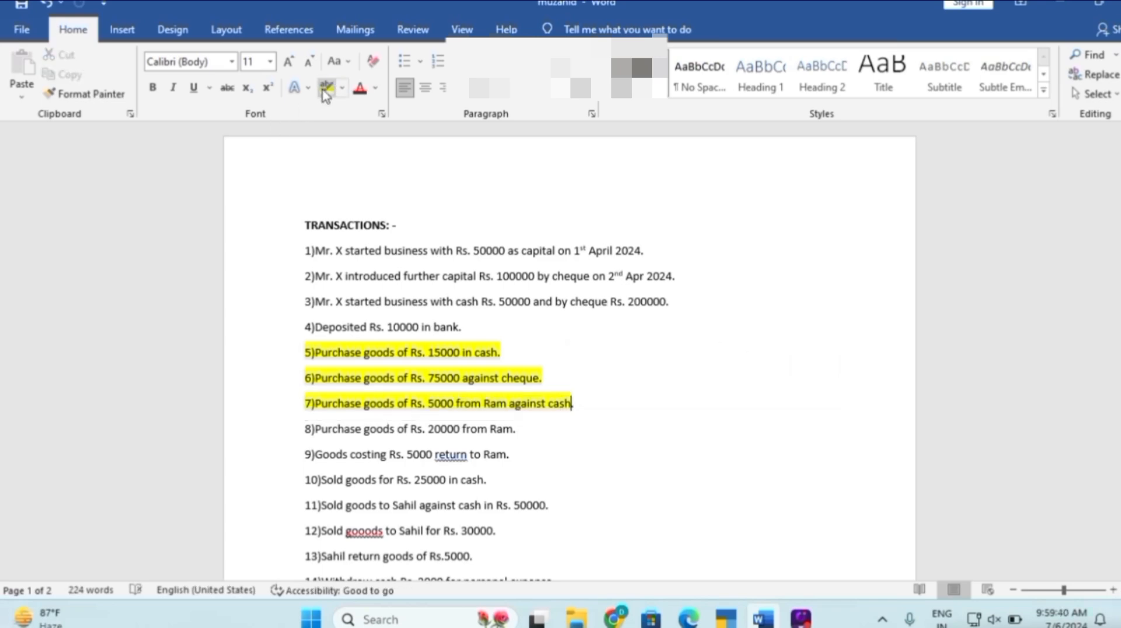
Return to the purchase voucher in TallyPrime, replace the credited bank ledger with Cash, and accept the receipt and party details.
{"action": "key", "text": "alt+Tab"}
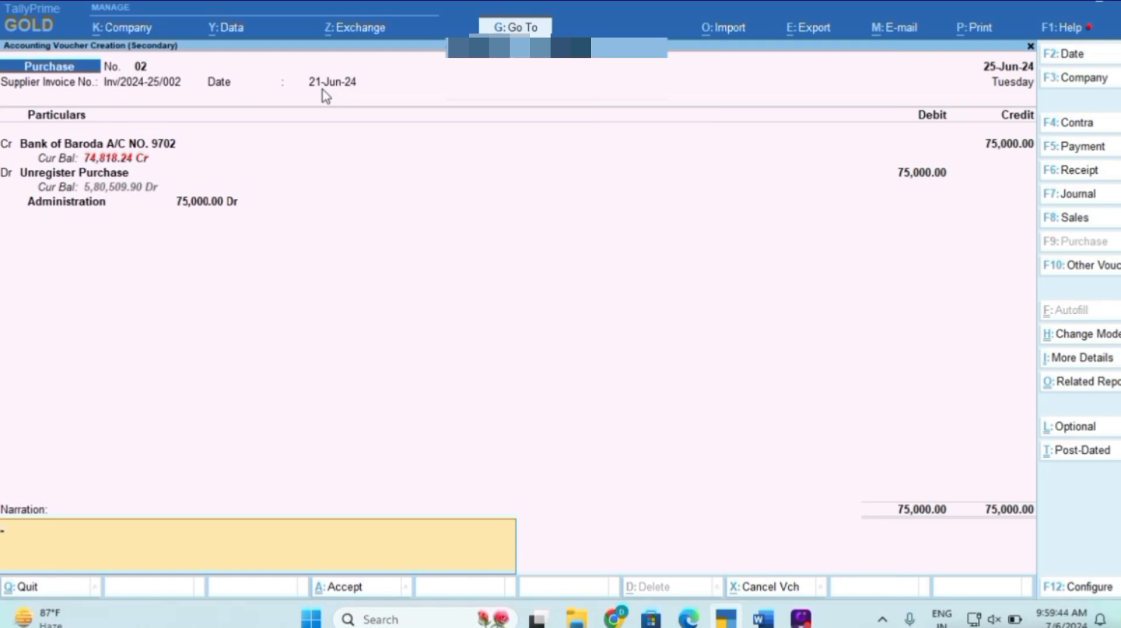
{"action": "left_click", "coordinate": [42, 147]}
{"action": "type", "text": "C"}
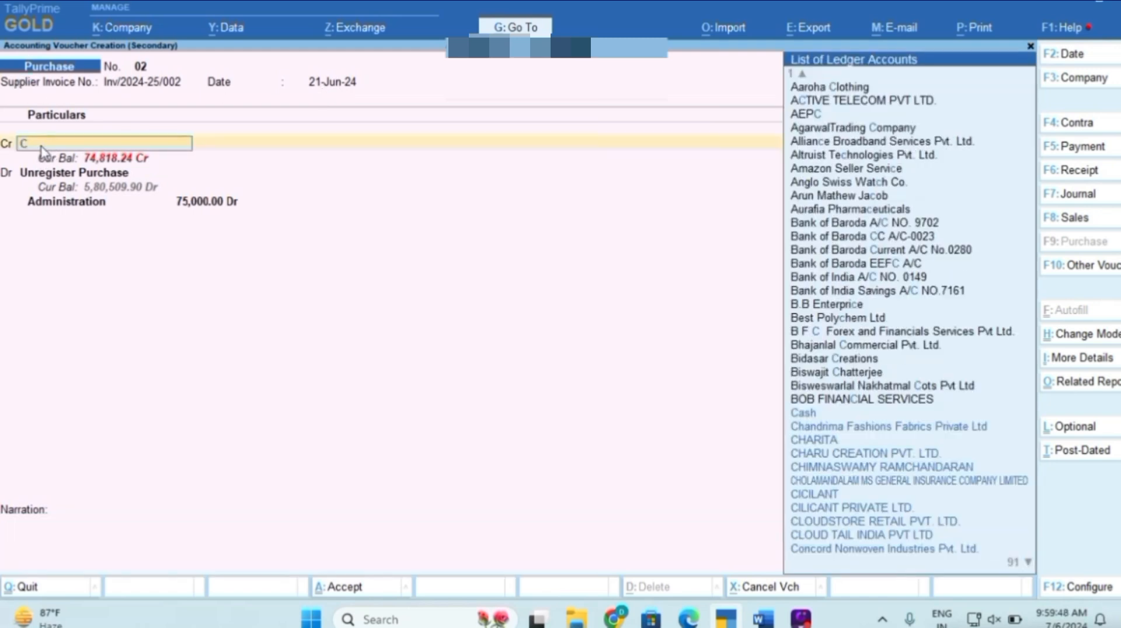
{"action": "type", "text": "ash"}
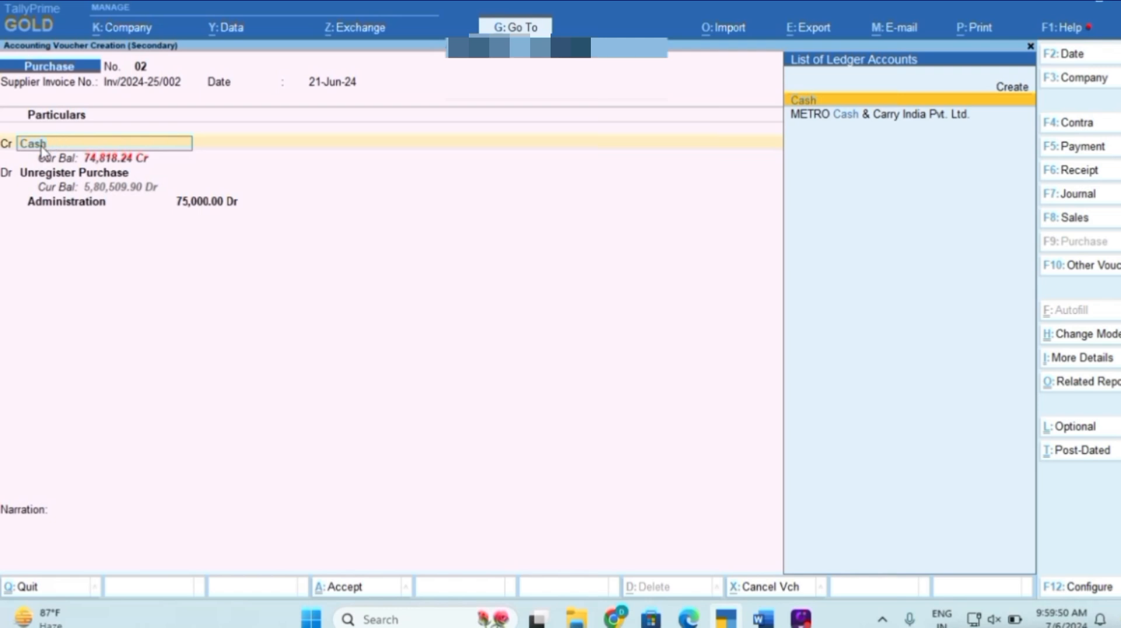
{"action": "key", "text": "Return"}
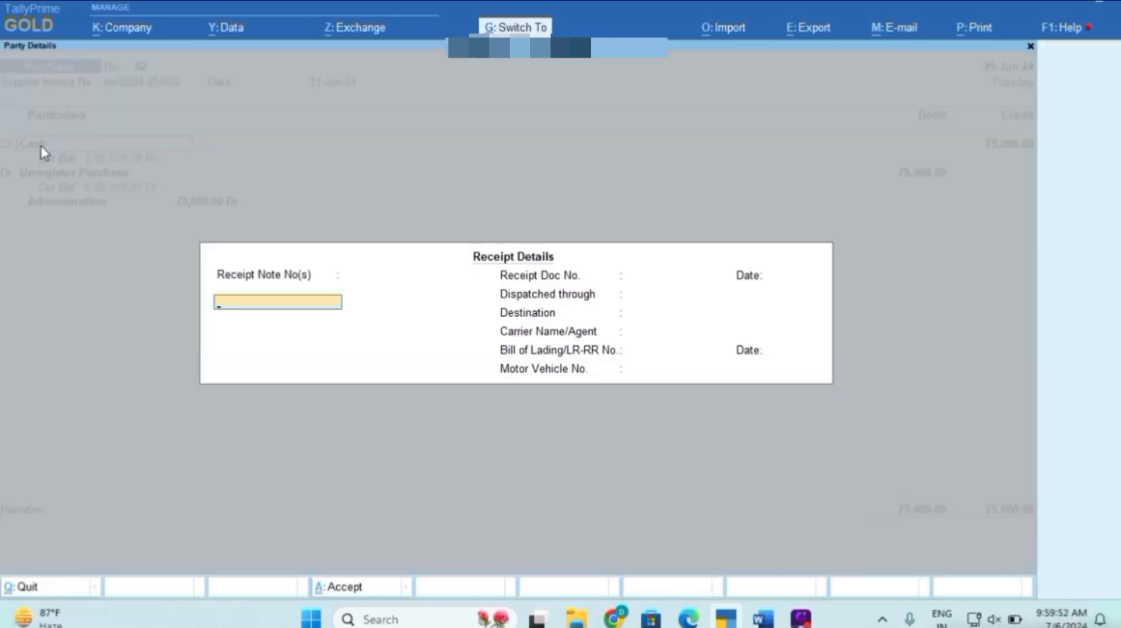
{"action": "key", "text": "ctrl+a"}
{"action": "key", "text": "ctrl+a"}
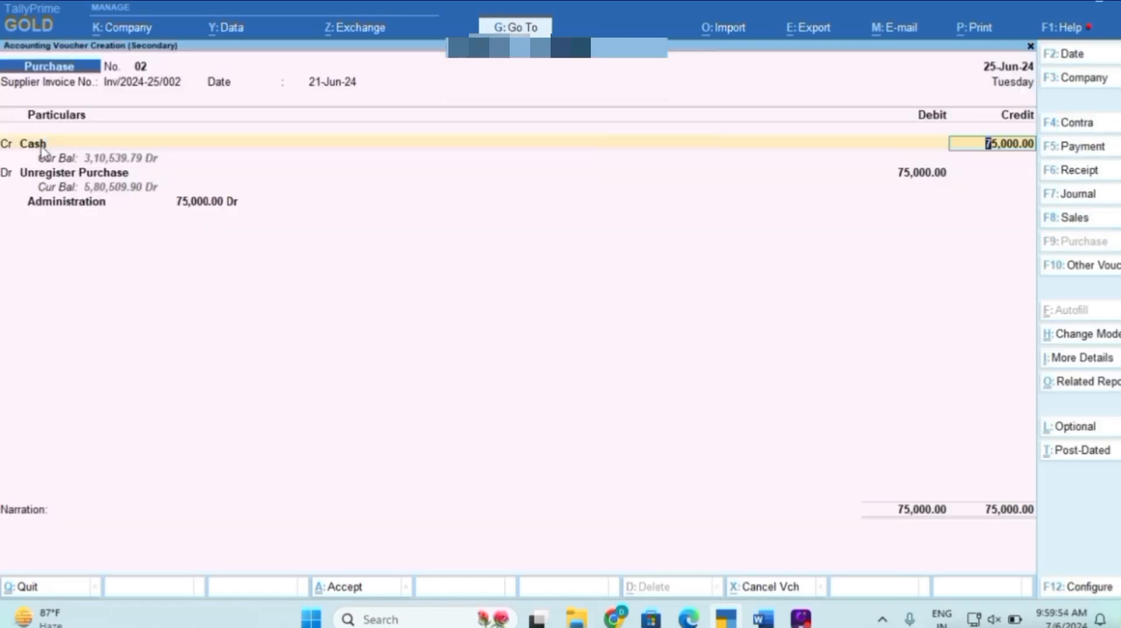
Check transaction 7 in Word, credit Cash and debit Unregister Purchase with 5,000 allocated to Administration, and leave the narration blank.
{"action": "key", "text": "alt+Tab"}
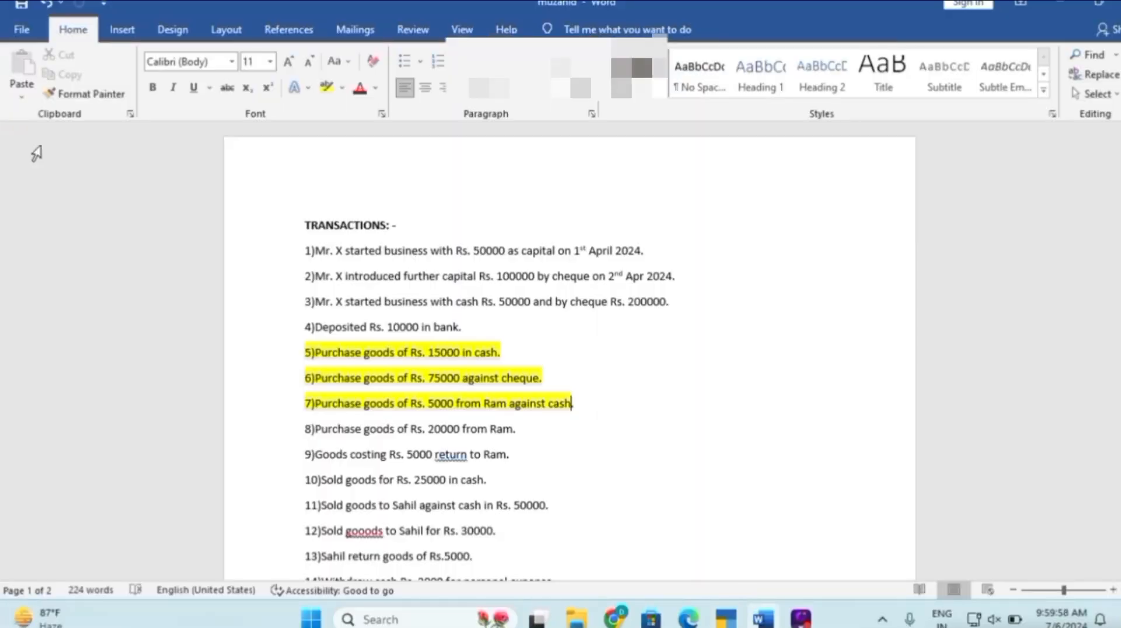
{"action": "key", "text": "alt+Tab"}
{"action": "type", "text": "5000"}
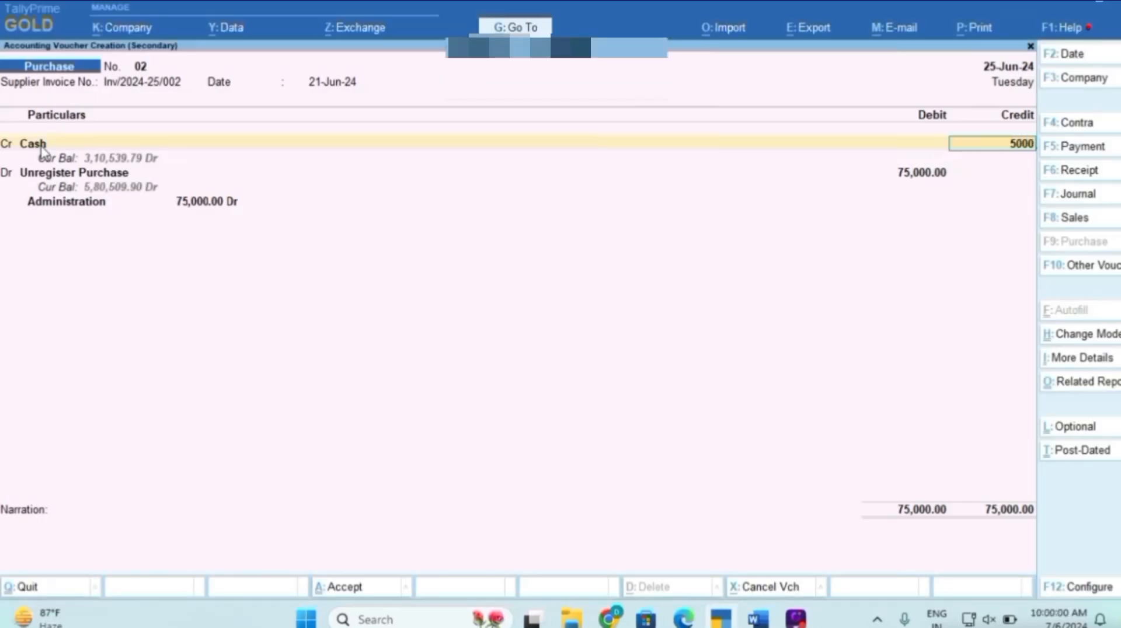
{"action": "key", "text": "Return"}
{"action": "key", "text": "Return"}
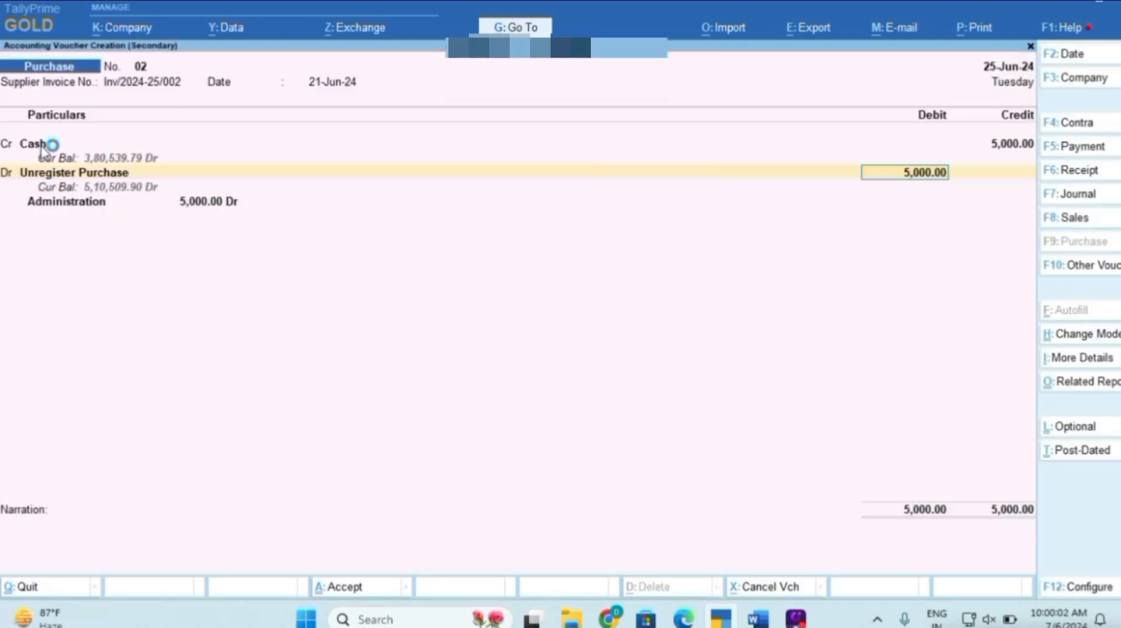
{"action": "key", "text": "Return"}
{"action": "key", "text": "Return"}
{"action": "key", "text": "Return"}
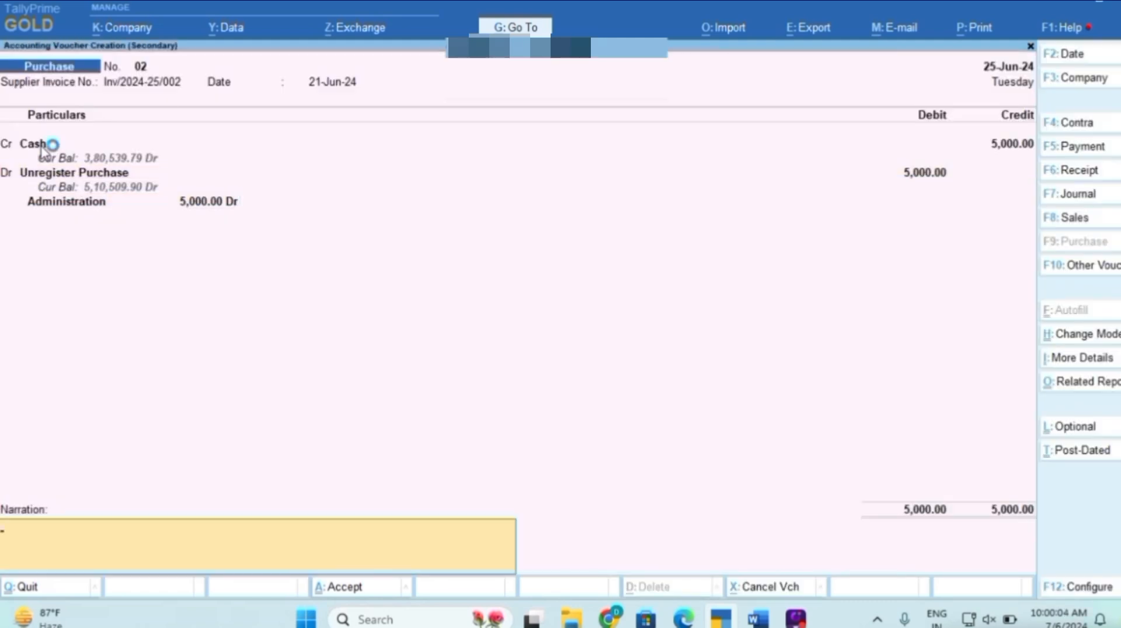
{"action": "key", "text": "Return"}
{"action": "key", "text": "Escape"}
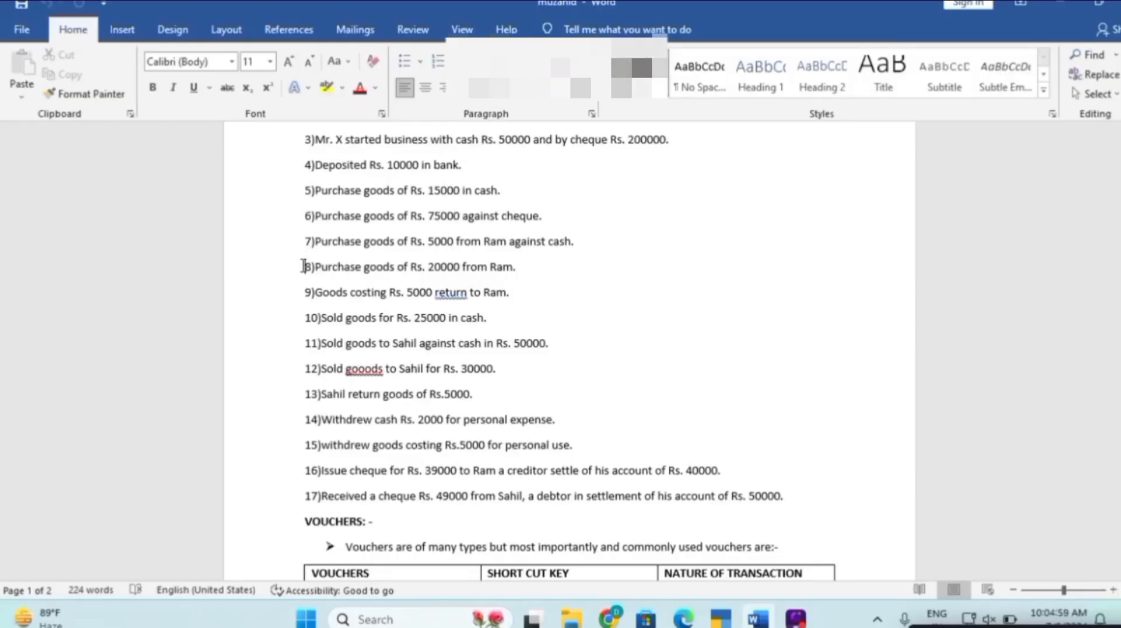
Highlight transaction 8, the Rs. 20000 purchase of goods, in yellow.
{"action": "key", "text": "shift+Right"}
{"action": "key", "text": "shift+Right"}
{"action": "key", "text": "shift+Right"}
{"action": "key", "text": "shift+Right"}
{"action": "key", "text": "shift+Right"}
{"action": "key", "text": "shift+Right"}
{"action": "key", "text": "shift+Right"}
{"action": "key", "text": "shift+Right"}
{"action": "key", "text": "shift+Right"}
{"action": "key", "text": "shift+Right"}
{"action": "key", "text": "shift+Right"}
{"action": "key", "text": "shift+Right"}
{"action": "key", "text": "shift+Right"}
{"action": "key", "text": "shift+Right"}
{"action": "key", "text": "shift+Right"}
{"action": "key", "text": "shift+Right"}
{"action": "key", "text": "shift+Right"}
{"action": "key", "text": "shift+Right"}
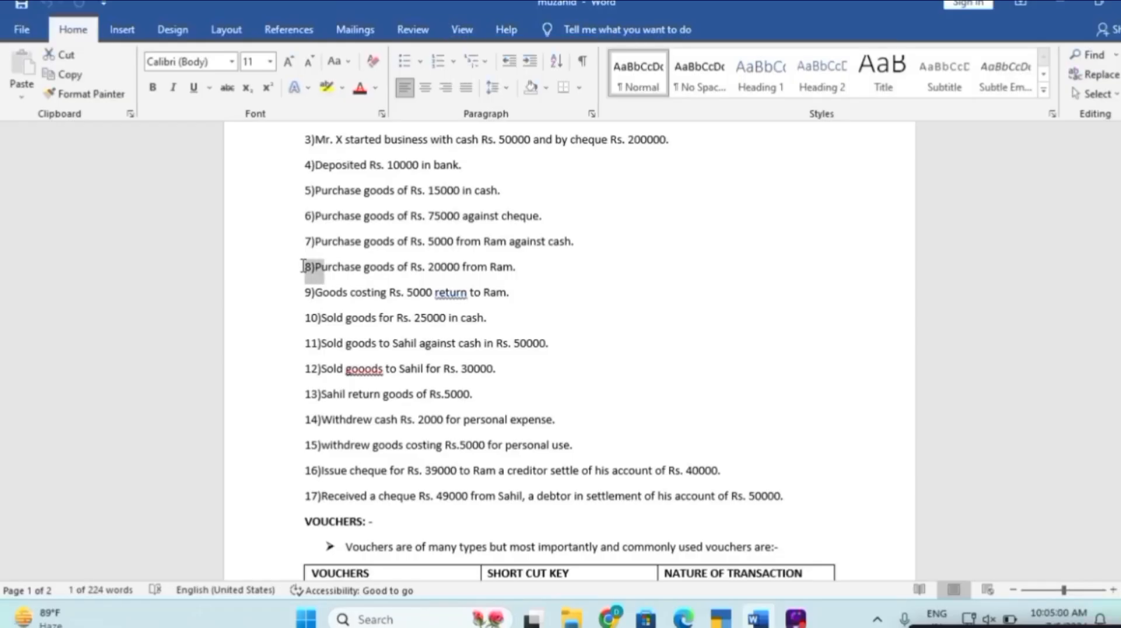
{"action": "key", "text": "shift+Right"}
{"action": "key", "text": "shift+Right"}
{"action": "key", "text": "shift+Right"}
{"action": "key", "text": "shift+Right"}
{"action": "key", "text": "shift+Right"}
{"action": "key", "text": "shift+Right"}
{"action": "key", "text": "shift+Right"}
{"action": "key", "text": "shift+Right"}
{"action": "key", "text": "shift+Right"}
{"action": "key", "text": "shift+Right"}
{"action": "key", "text": "shift+Right"}
{"action": "key", "text": "shift+Right"}
{"action": "key", "text": "shift+Right"}
{"action": "key", "text": "shift+Right"}
{"action": "key", "text": "shift+Right"}
{"action": "key", "text": "shift+Right"}
{"action": "key", "text": "shift+Right"}
{"action": "key", "text": "shift+Right"}
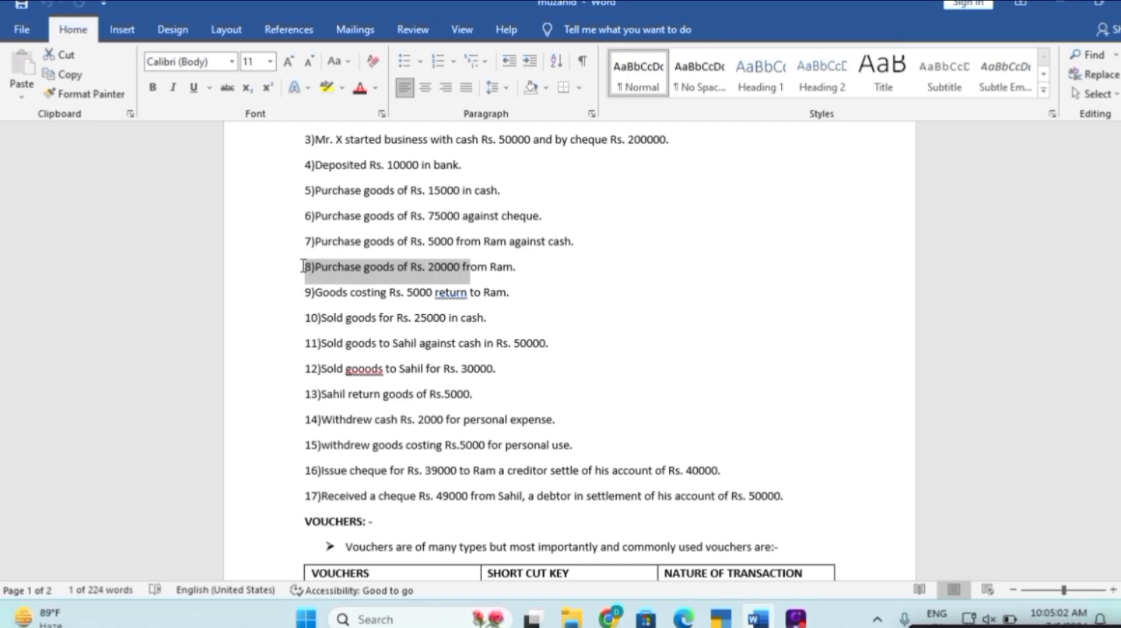
{"action": "key", "text": "shift+Right"}
{"action": "key", "text": "shift+Right"}
{"action": "key", "text": "shift+Right"}
{"action": "key", "text": "shift+Right"}
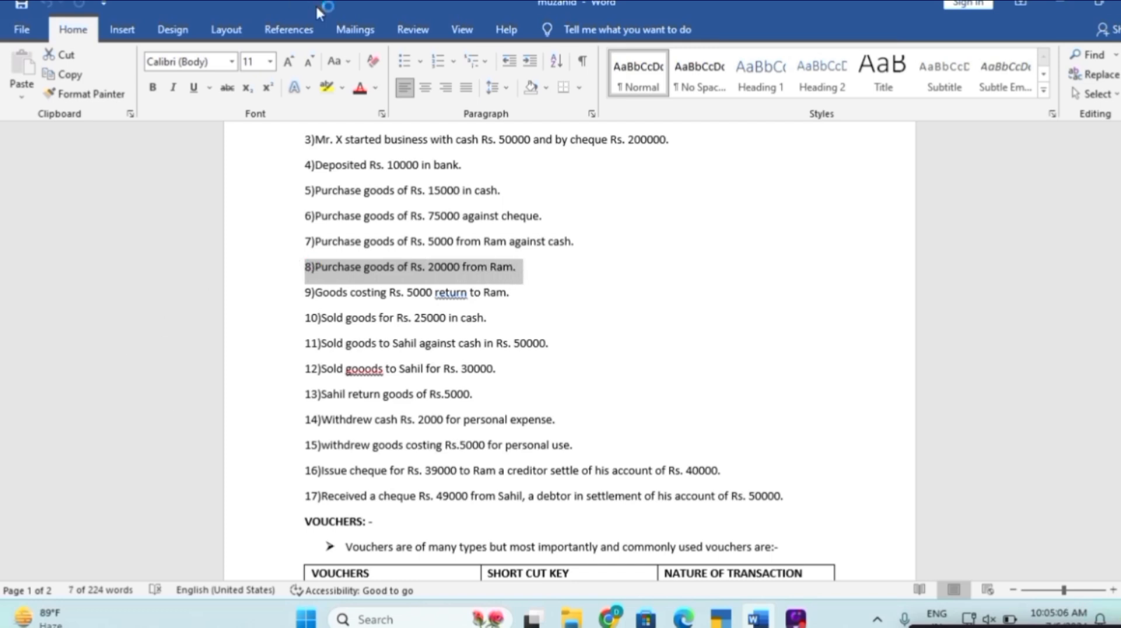
{"action": "left_click", "coordinate": [327, 89]}
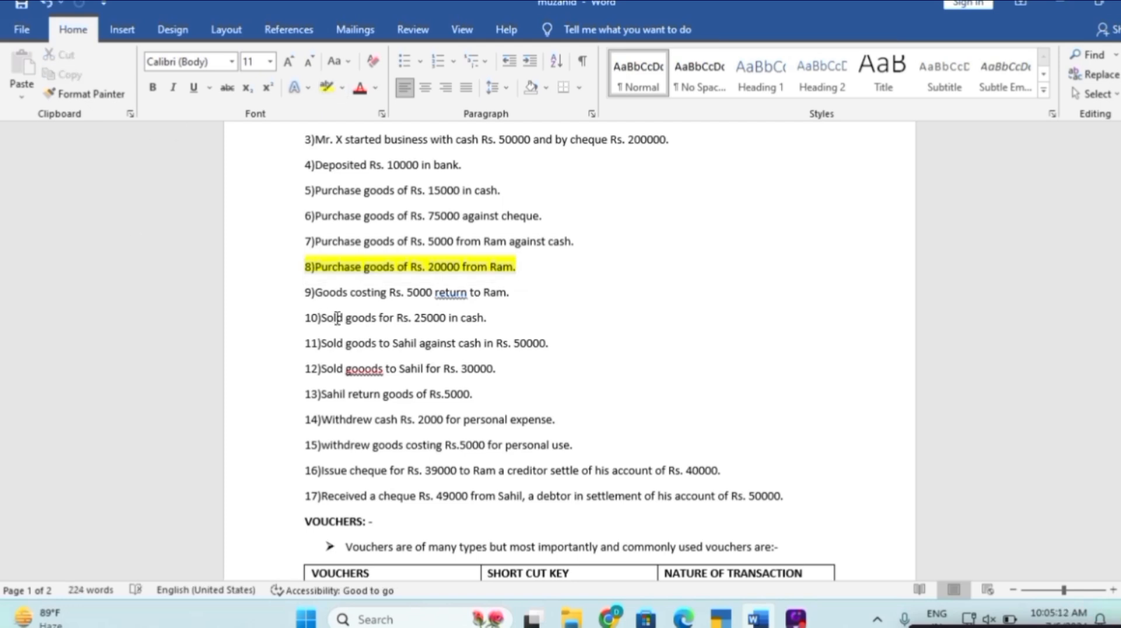
Highlight transaction 9, the return of goods costing Rs. 5000, in yellow.
{"action": "left_click", "coordinate": [304, 291]}
{"action": "key", "text": "shift+Right"}
{"action": "key", "text": "shift+Right"}
{"action": "key", "text": "shift+Right"}
{"action": "key", "text": "shift+Right"}
{"action": "key", "text": "shift+Right"}
{"action": "key", "text": "shift+Right"}
{"action": "key", "text": "shift+Right"}
{"action": "key", "text": "shift+Right"}
{"action": "key", "text": "shift+Right"}
{"action": "key", "text": "shift+Right"}
{"action": "key", "text": "shift+Right"}
{"action": "key", "text": "shift+Right"}
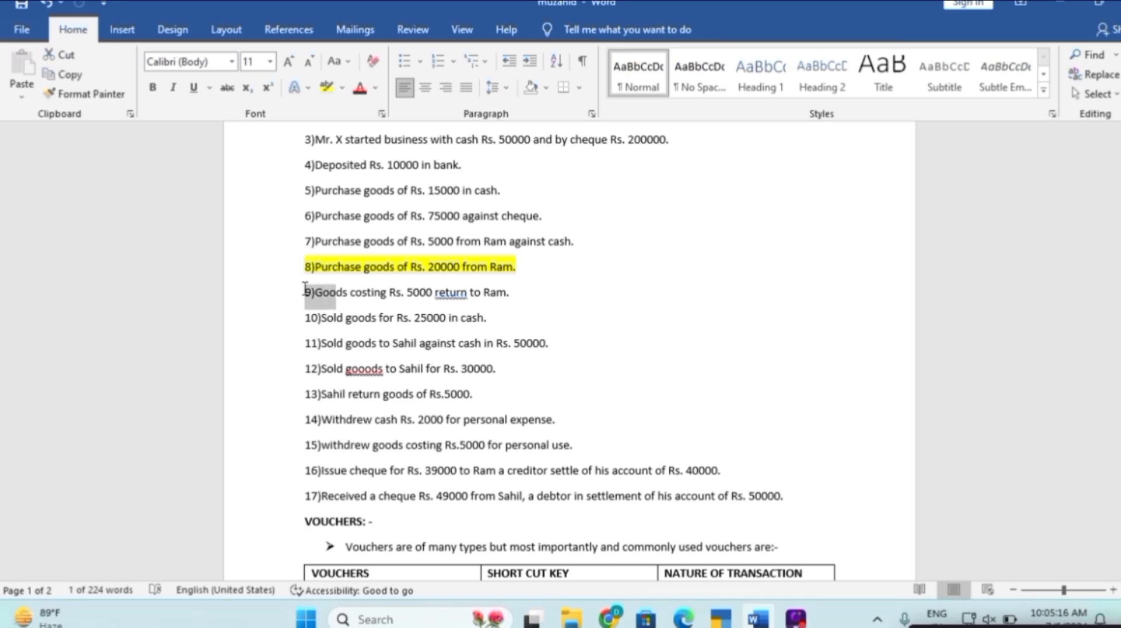
{"action": "key", "text": "shift+Right"}
{"action": "key", "text": "shift+Right"}
{"action": "key", "text": "shift+Right"}
{"action": "key", "text": "shift+Right"}
{"action": "key", "text": "shift+Right"}
{"action": "key", "text": "shift+Right"}
{"action": "key", "text": "shift+Right"}
{"action": "key", "text": "shift+Right"}
{"action": "key", "text": "shift+Right"}
{"action": "key", "text": "shift+Right"}
{"action": "key", "text": "shift+Right"}
{"action": "key", "text": "shift+Right"}
{"action": "key", "text": "shift+Right"}
{"action": "key", "text": "shift+Right"}
{"action": "key", "text": "shift+Right"}
{"action": "key", "text": "shift+Right"}
{"action": "key", "text": "shift+Right"}
{"action": "key", "text": "shift+Right"}
{"action": "key", "text": "shift+Right"}
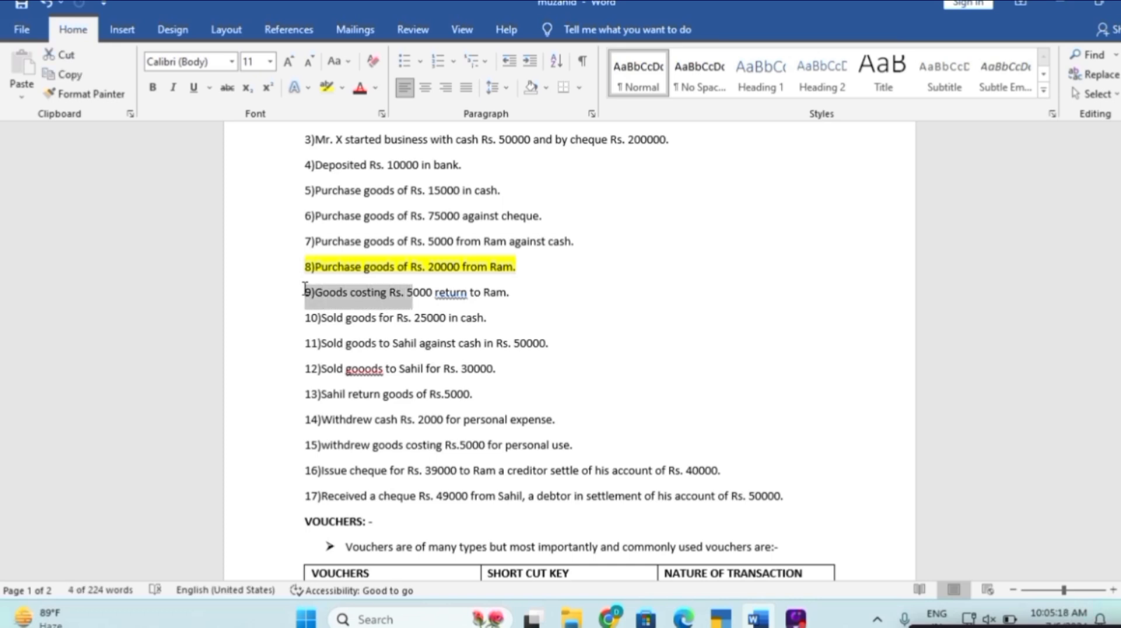
{"action": "key", "text": "shift+Right"}
{"action": "key", "text": "shift+Right"}
{"action": "key", "text": "shift+Right"}
{"action": "key", "text": "shift+Right"}
{"action": "key", "text": "shift+Right"}
{"action": "key", "text": "shift+Right"}
{"action": "key", "text": "shift+Right"}
{"action": "key", "text": "shift+Right"}
{"action": "key", "text": "shift+Right"}
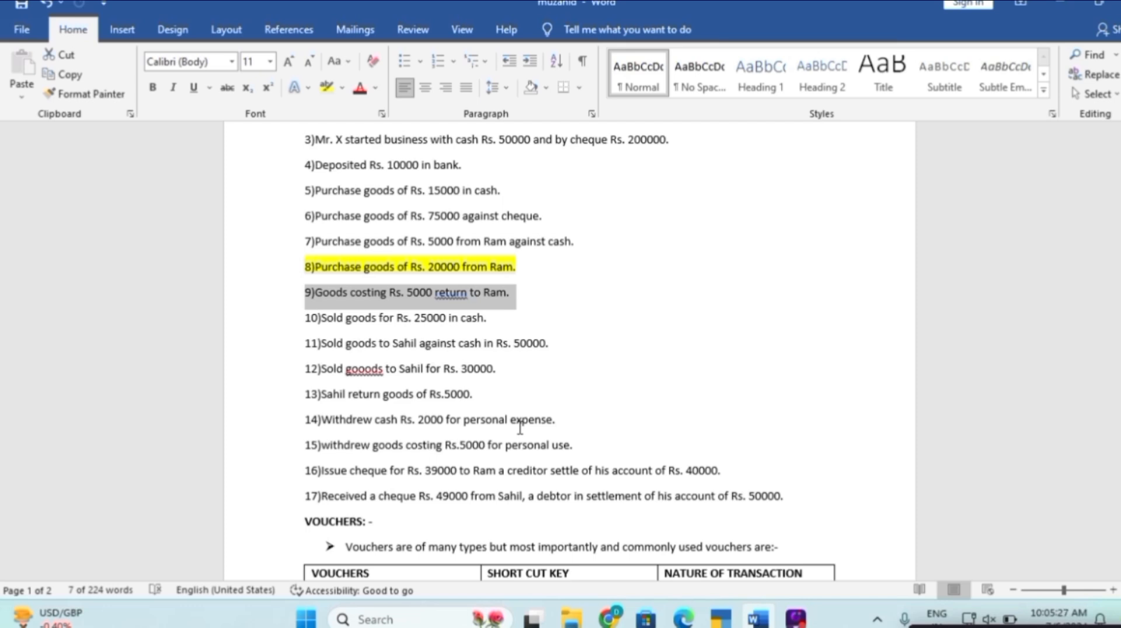
{"action": "left_click", "coordinate": [325, 87]}
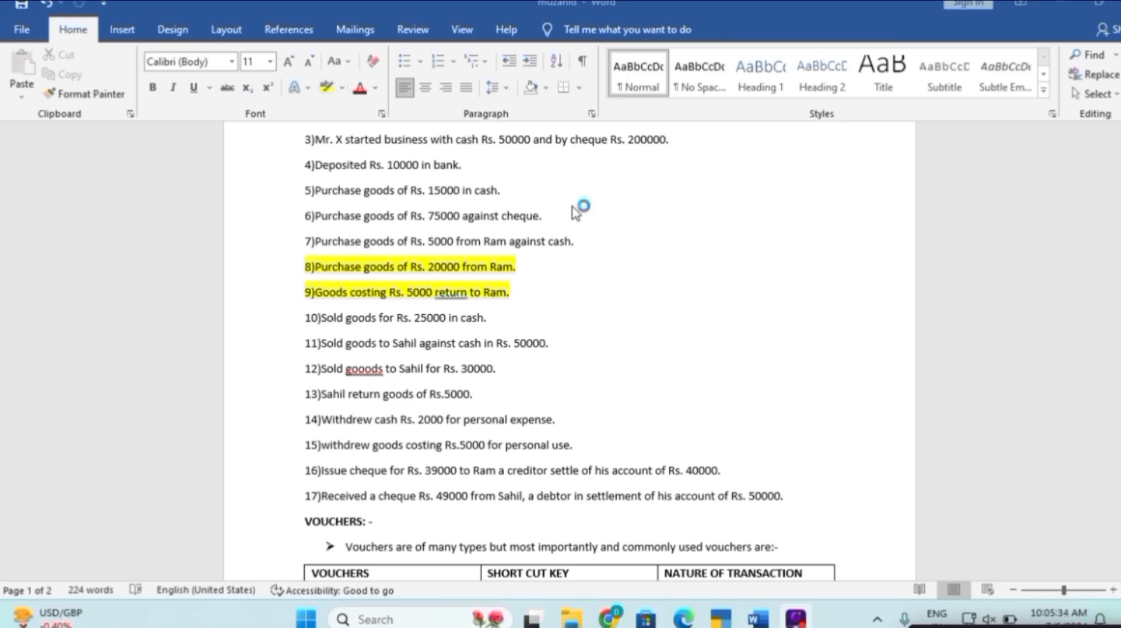
Switch to TallyPrime and open the Statistics report of voucher types and accounts.
{"action": "key", "text": "alt+Tab"}
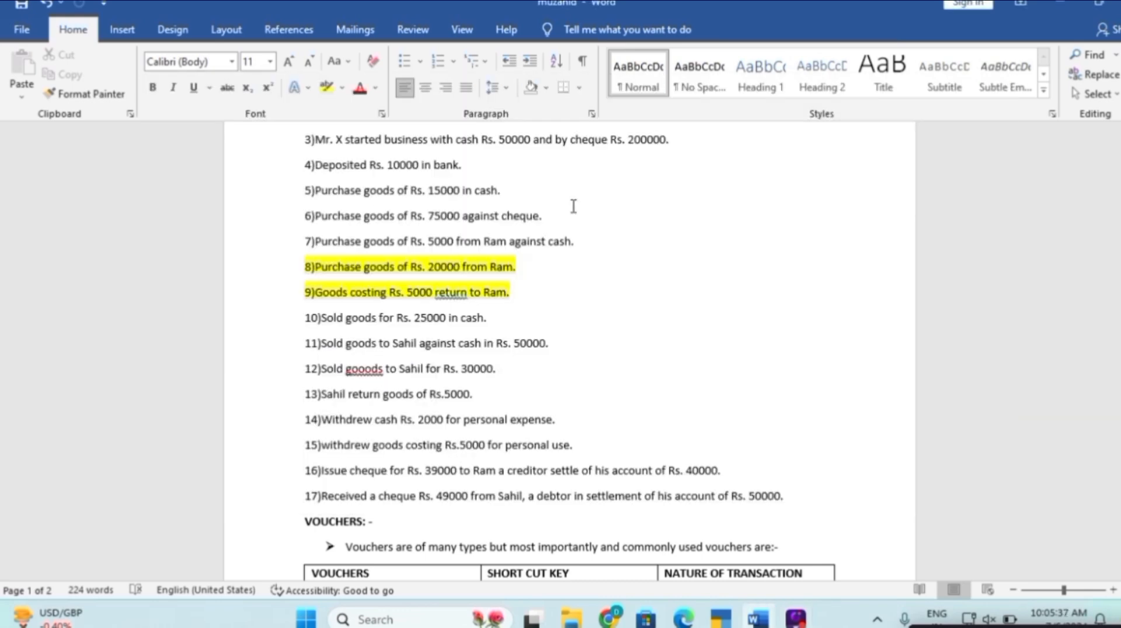
{"action": "key", "text": "alt+Tab"}
{"action": "key", "text": "alt+Tab"}
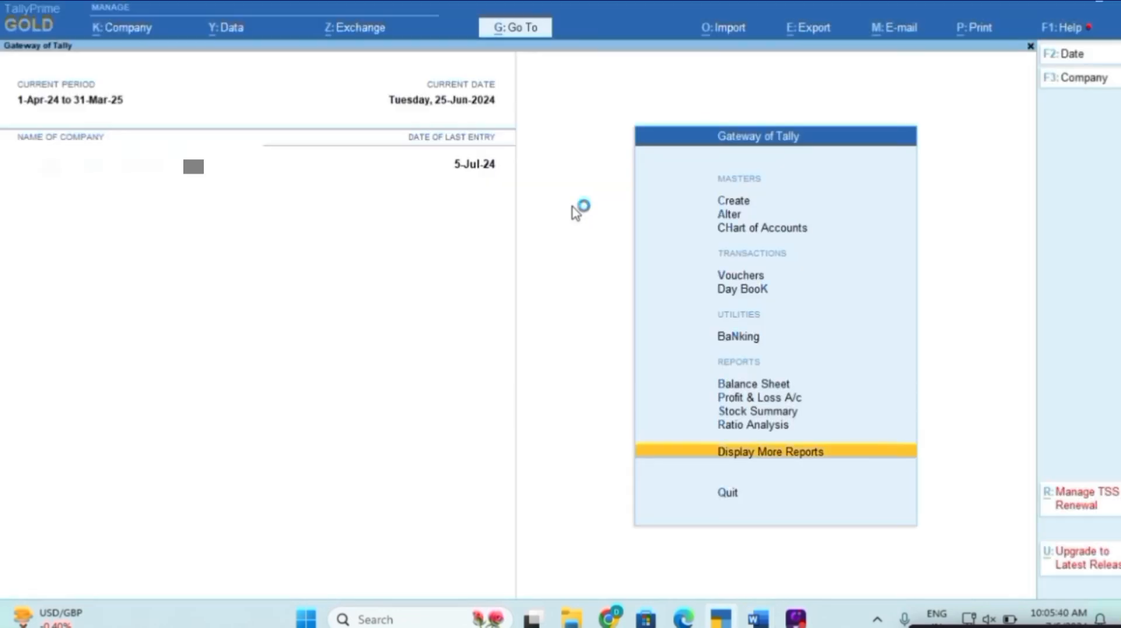
{"action": "key", "text": "d"}
{"action": "key", "text": "s"}
{"action": "key", "text": "s"}
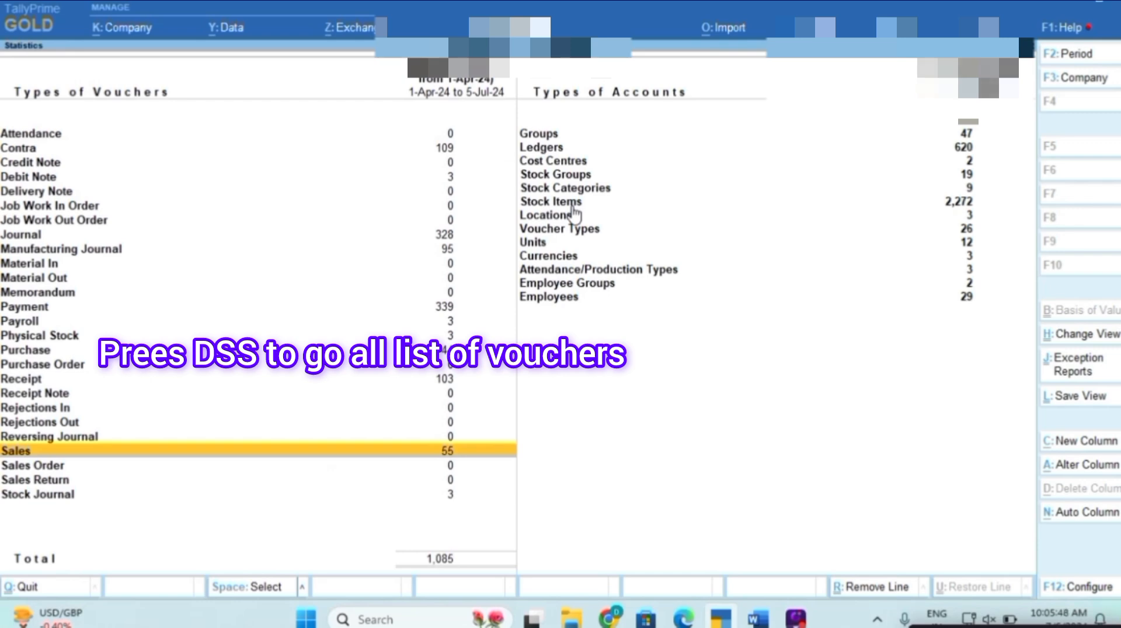
Open the list of purchase vouchers for June from the voucher type statistics.
{"action": "key", "text": "Up"}
{"action": "key", "text": "Up"}
{"action": "key", "text": "Up"}
{"action": "key", "text": "Up"}
{"action": "key", "text": "Up"}
{"action": "key", "text": "Up"}
{"action": "key", "text": "Up"}
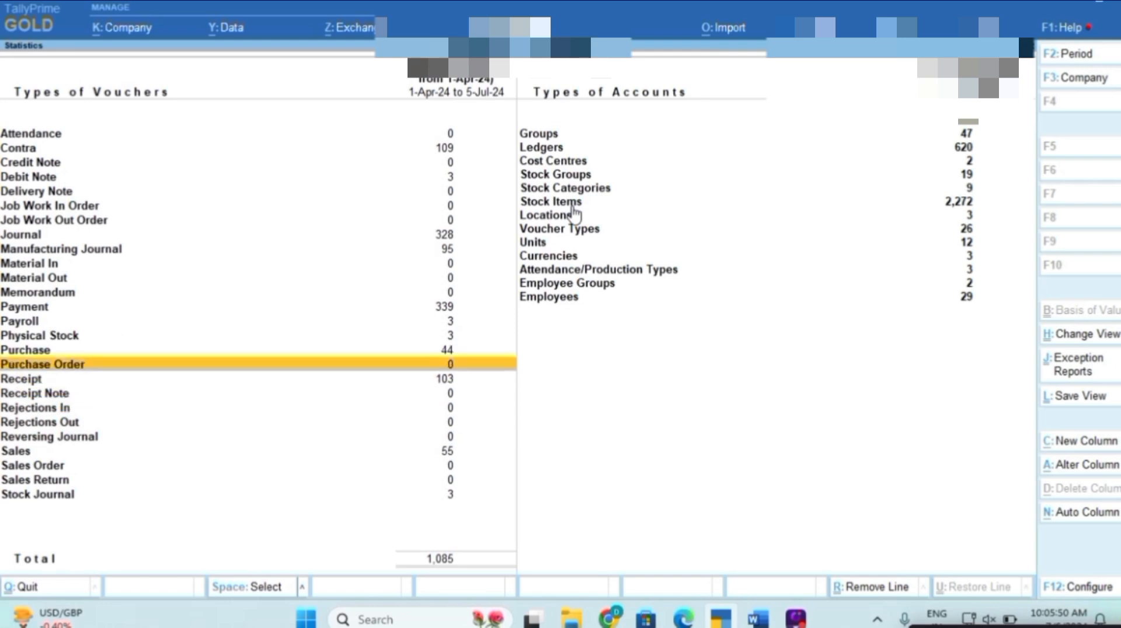
{"action": "key", "text": "Return"}
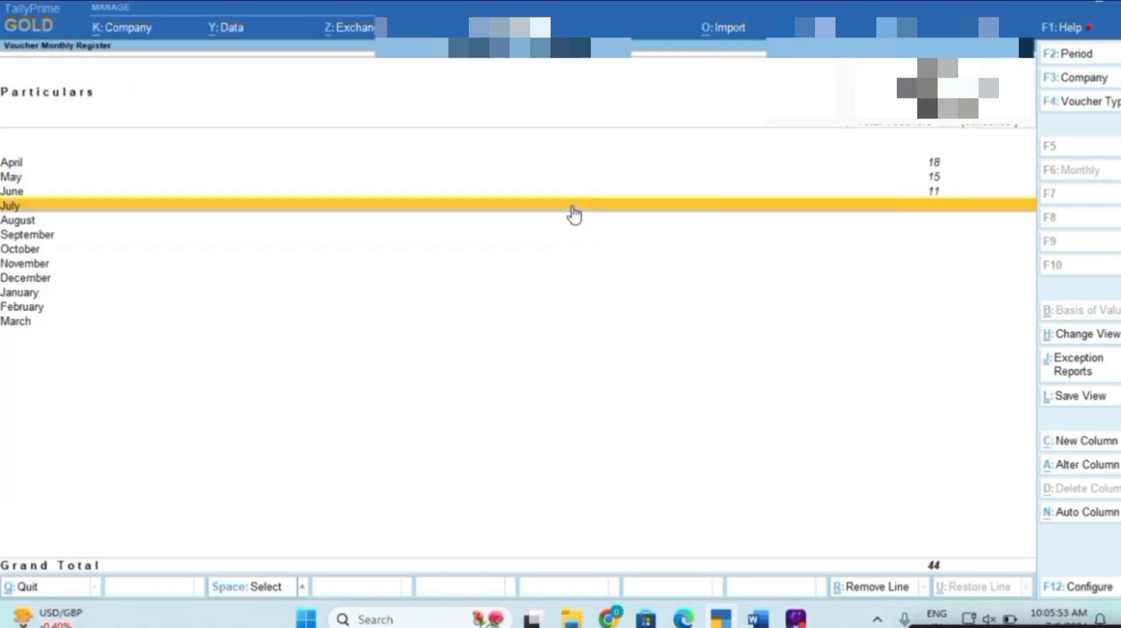
{"action": "key", "text": "Up"}
{"action": "key", "text": "Return"}
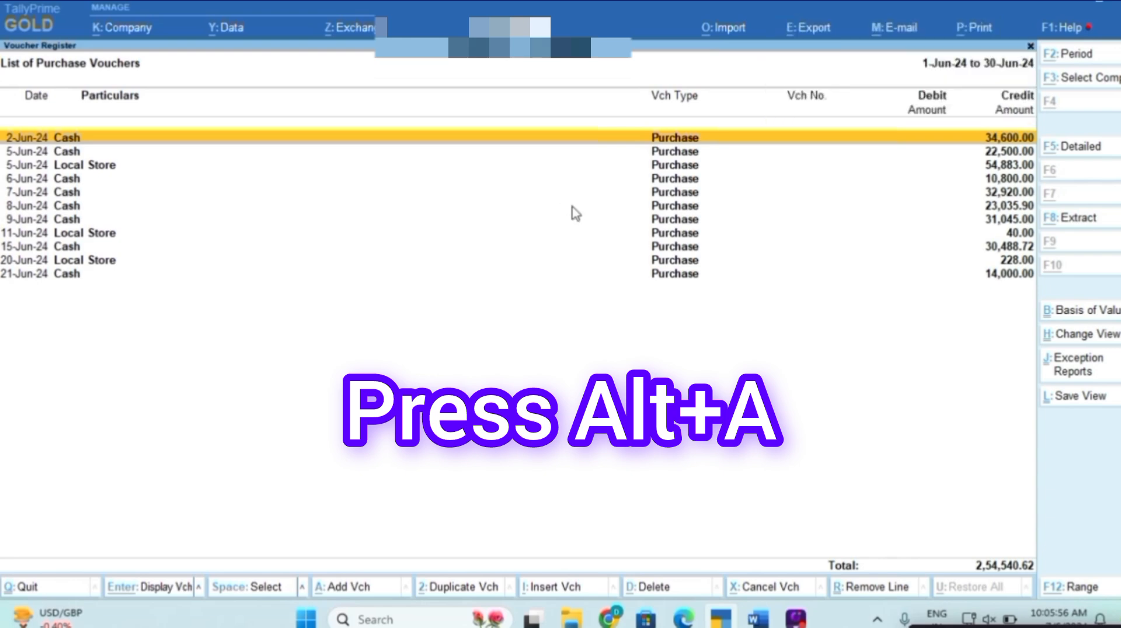
Add a purchase voucher with number 03 and supplier invoice number Inv/2024-25/003.
{"action": "key", "text": "alt+a"}
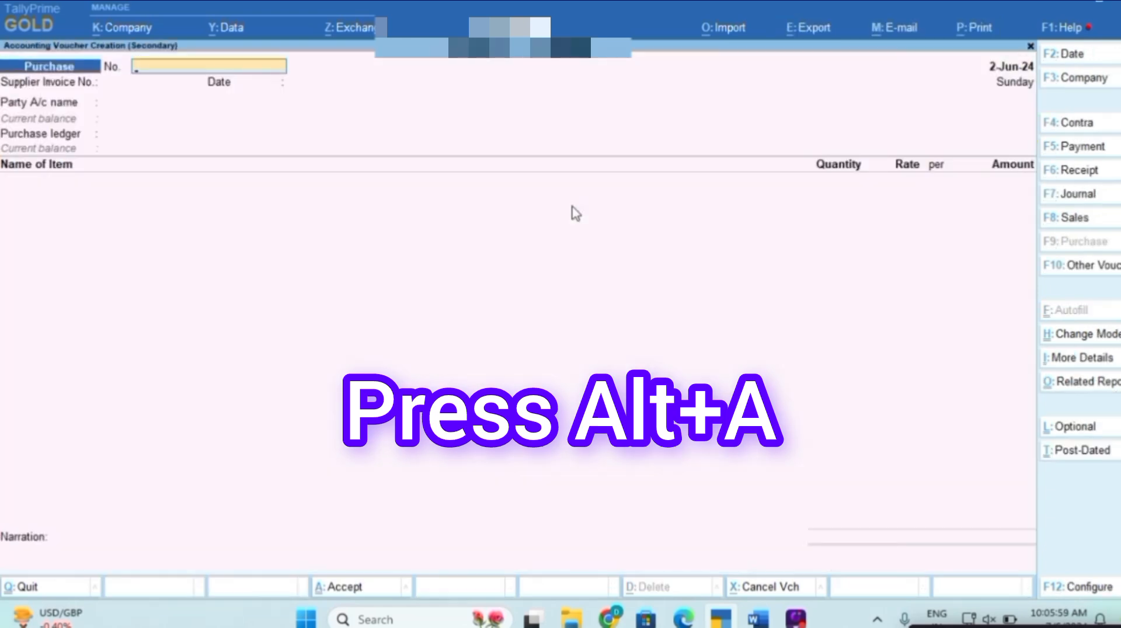
{"action": "type", "text": "03"}
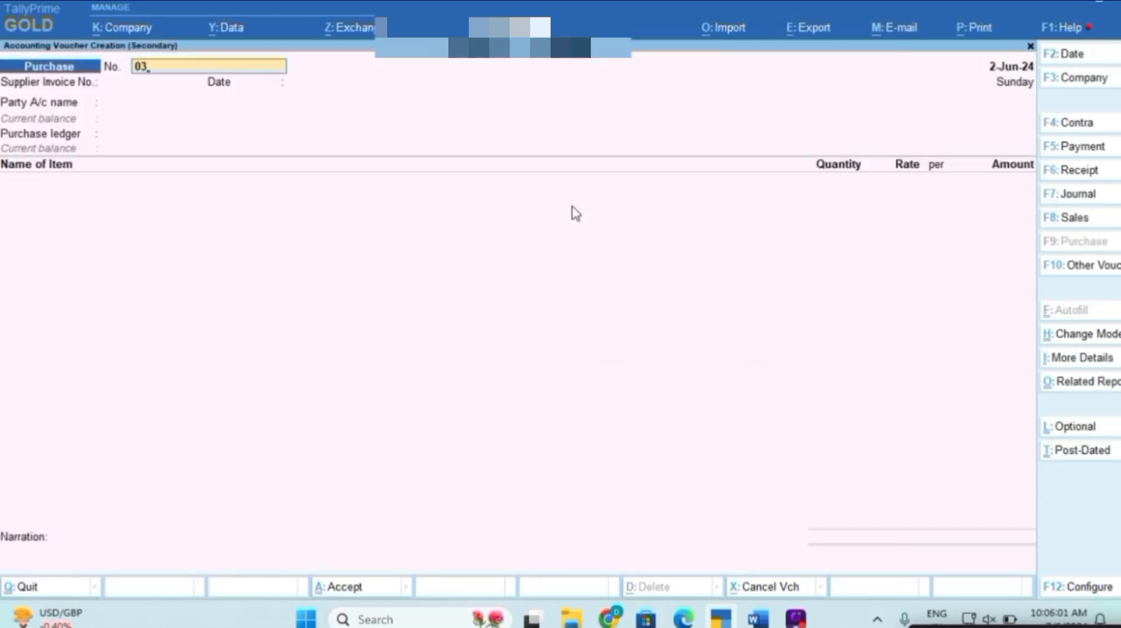
{"action": "key", "text": "Return"}
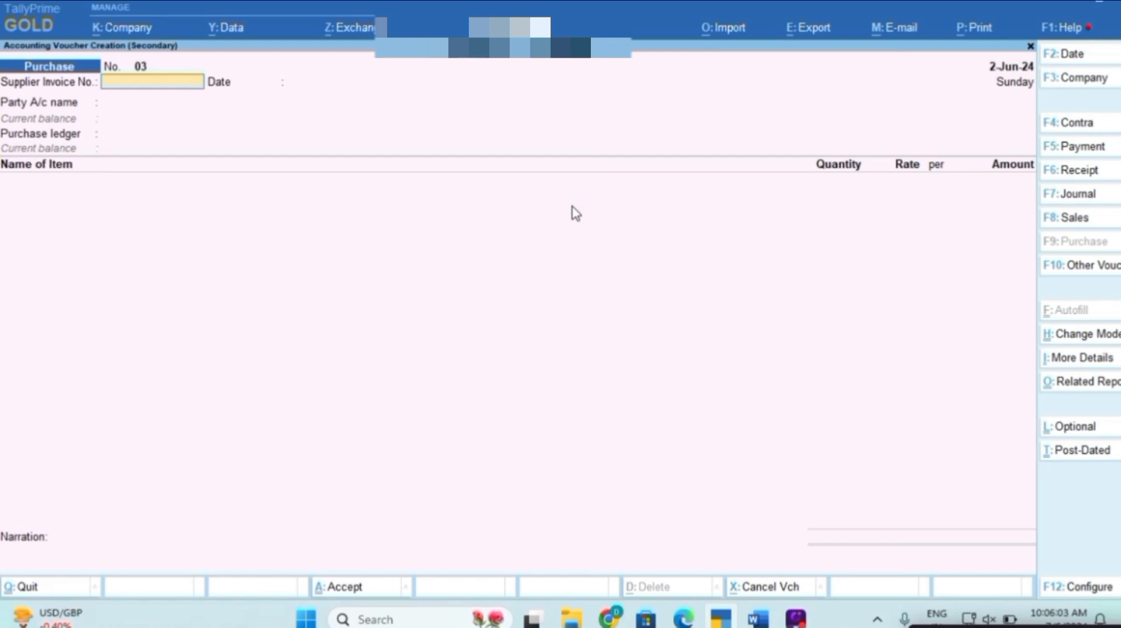
{"action": "type", "text": "Inv/2024-25/003"}
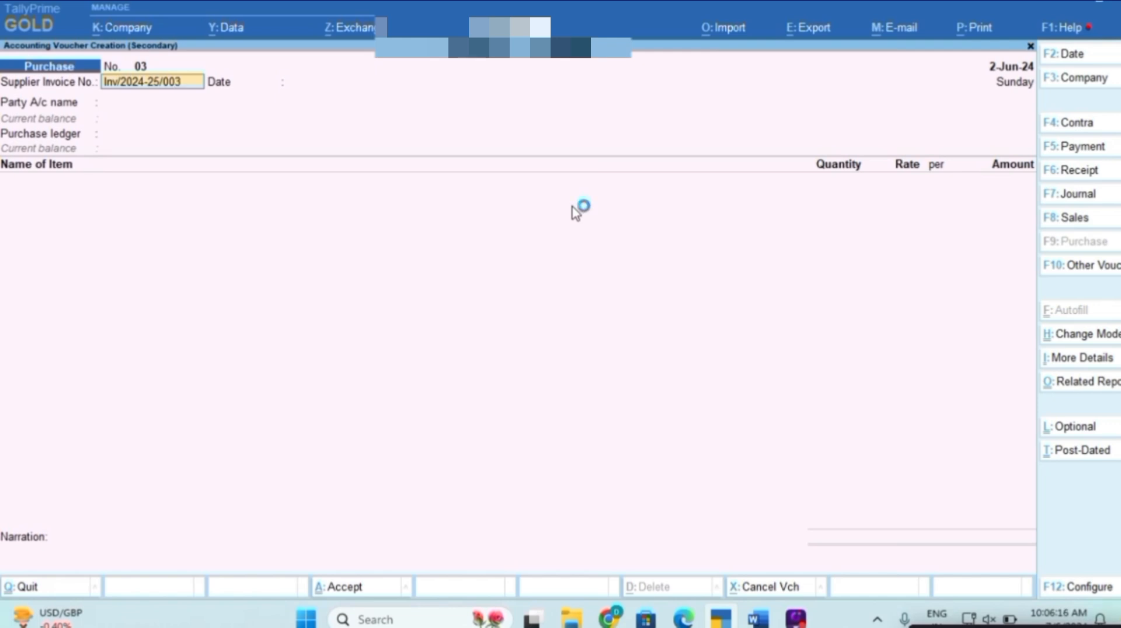
{"action": "key", "text": "Return"}
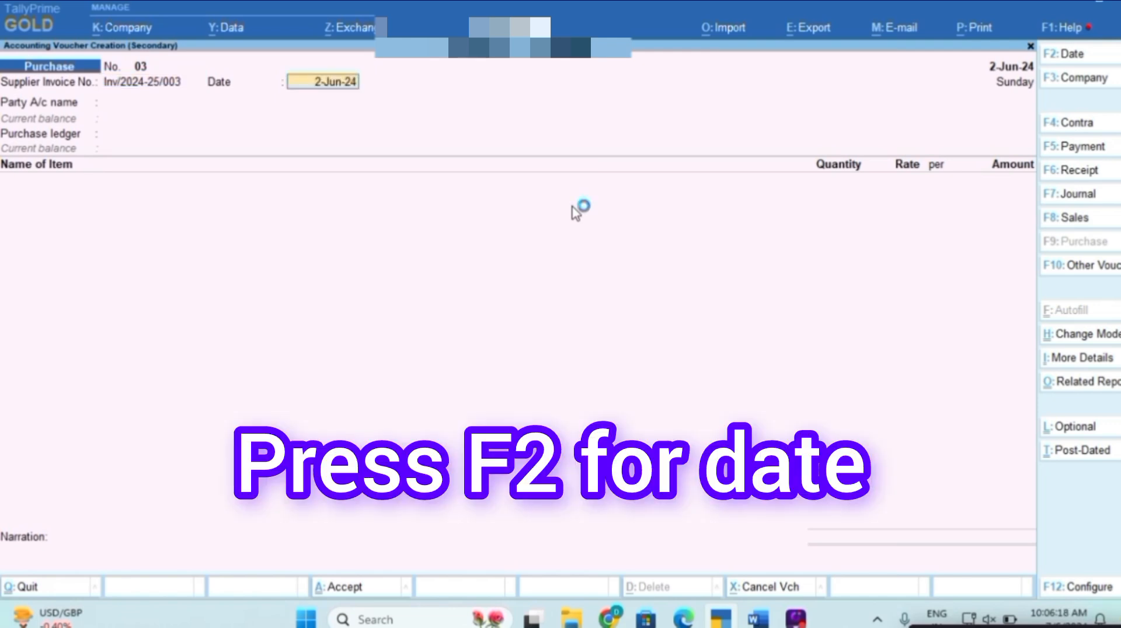
Set the voucher date to 26/6 and accept 2-Jun-24 as the supplier invoice date.
{"action": "key", "text": "XF86MonBrightnessDown"}
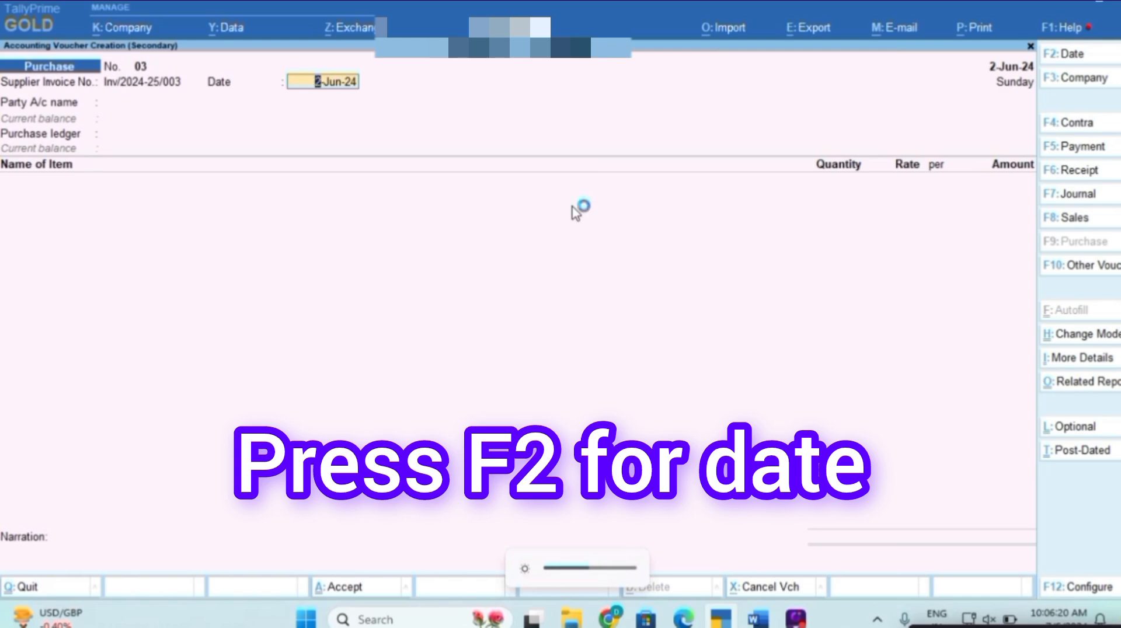
{"action": "key", "text": "F2"}
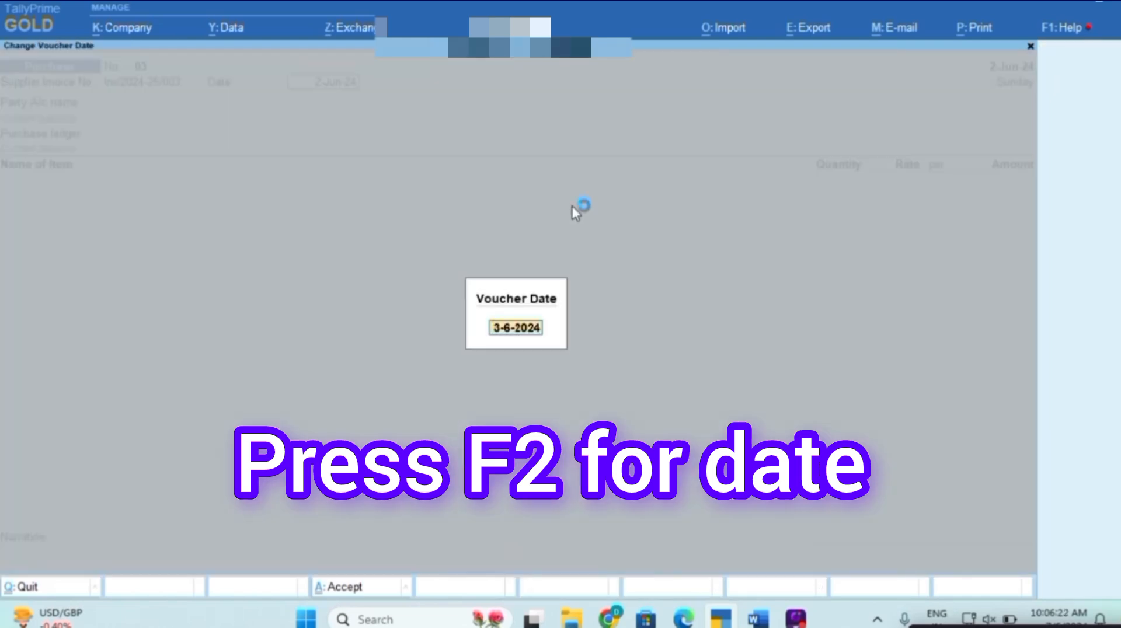
{"action": "type", "text": "26/6"}
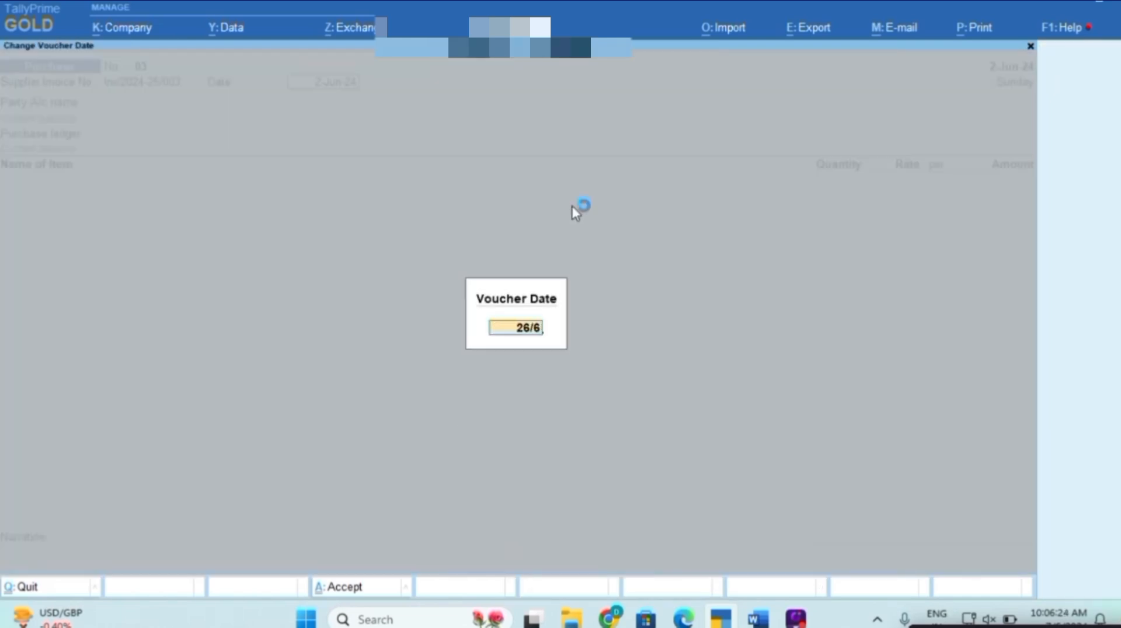
{"action": "key", "text": "Return"}
{"action": "key", "text": "Return"}
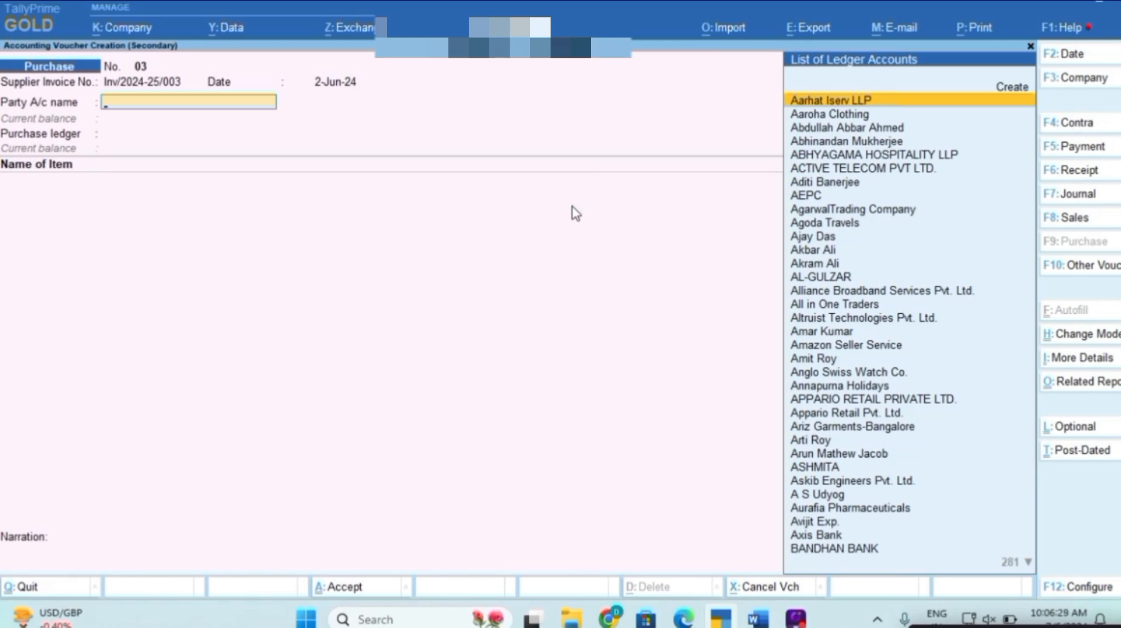
Change the purchase entry mode to As Voucher and keep the supplier invoice number and date.
{"action": "key", "text": "ctrl"}
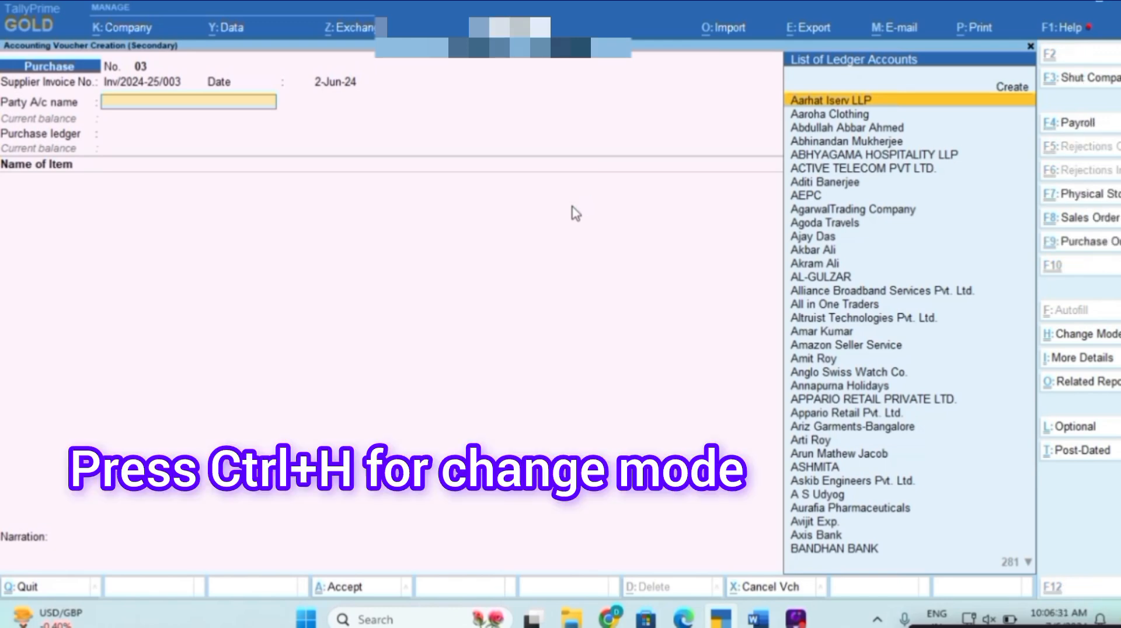
{"action": "key", "text": "ctrl+h"}
{"action": "key", "text": "Down"}
{"action": "key", "text": "Down"}
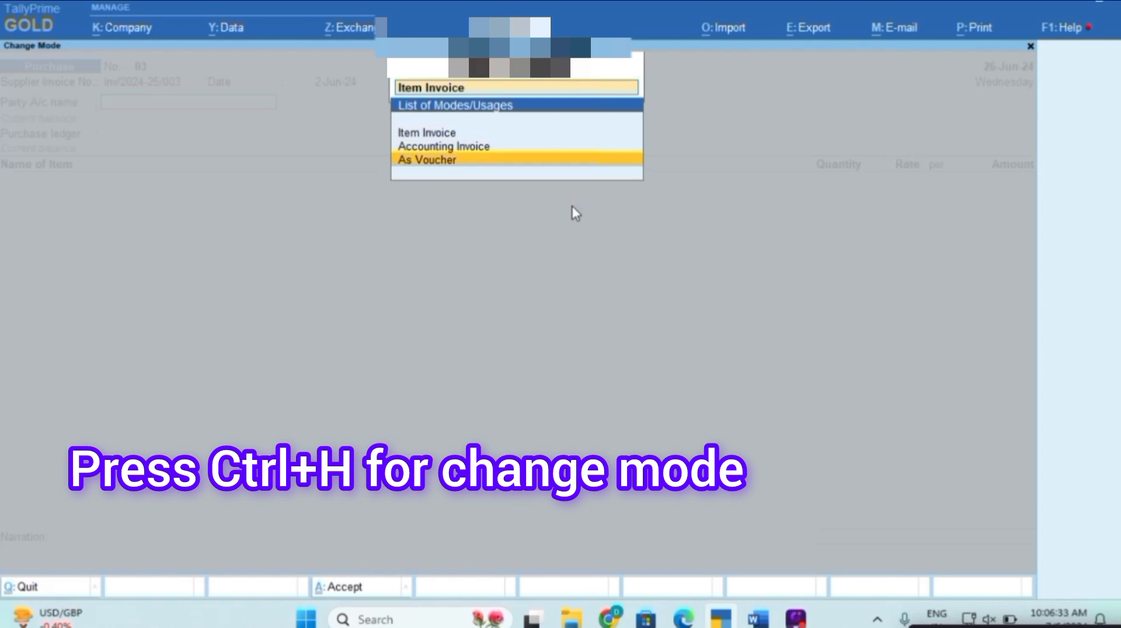
{"action": "key", "text": "Return"}
{"action": "key", "text": "Return"}
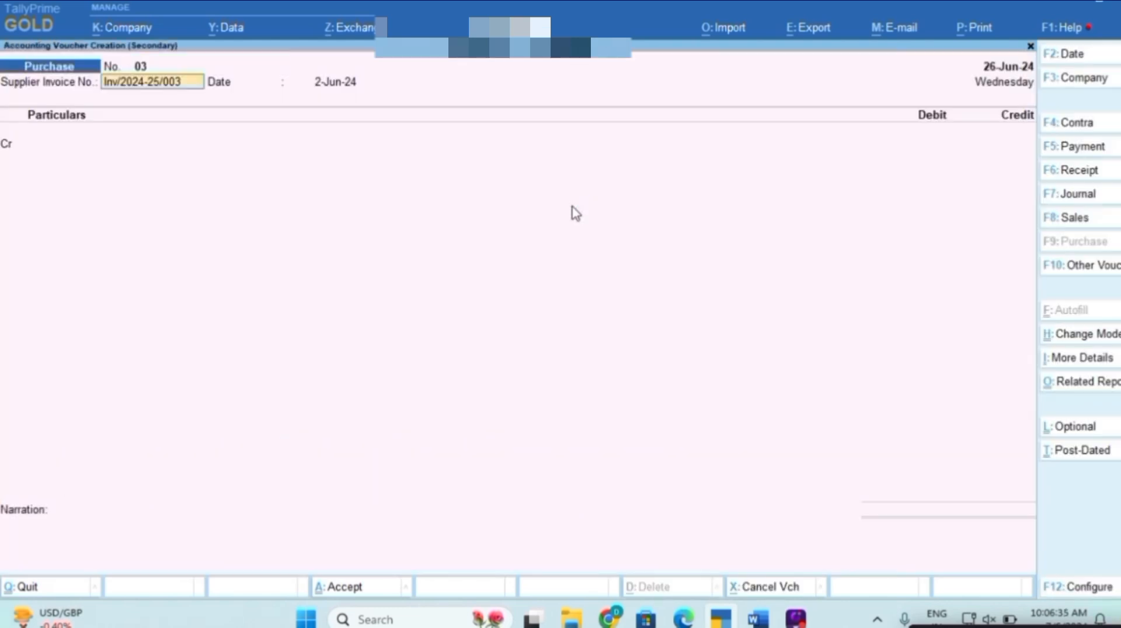
{"action": "key", "text": "Return"}
{"action": "key", "text": "Return"}
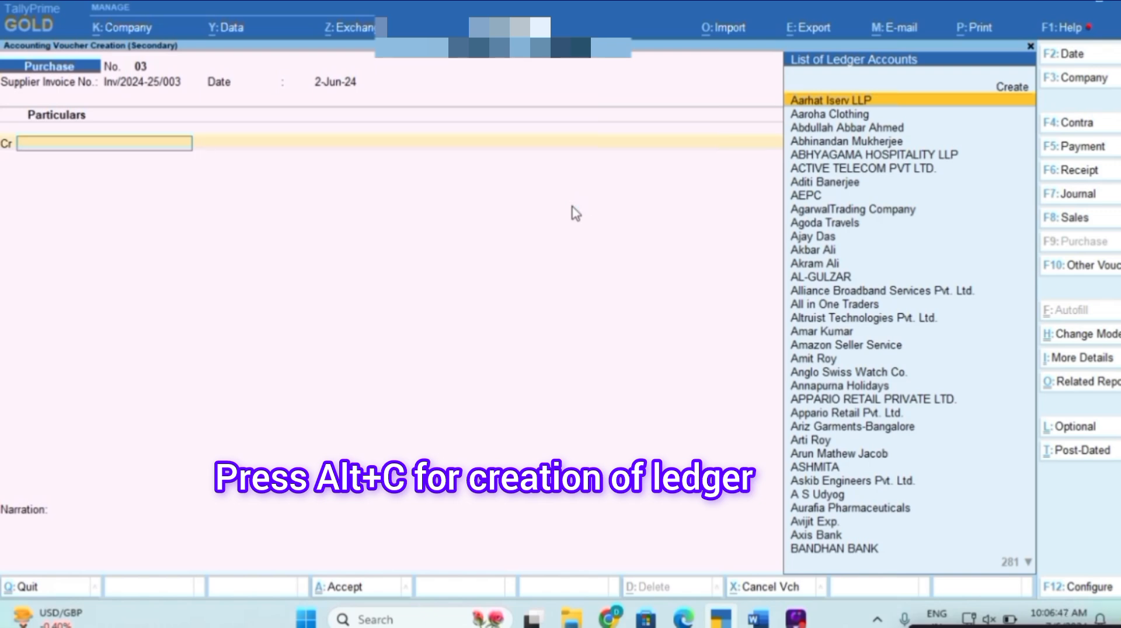
Fill in a new ledger with the supplier's name under Sundry Creditors, keep the bill-by-bill defaults, and quit without saving.
{"action": "key", "text": "alt+c"}
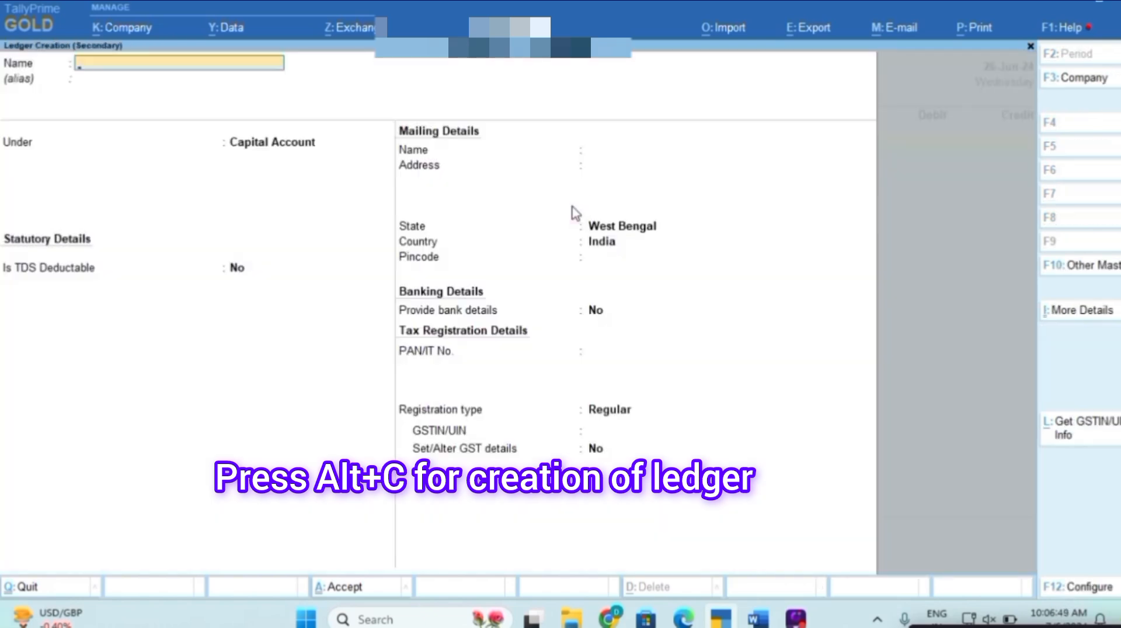
{"action": "type", "text": "Ram"}
{"action": "key", "text": "Return"}
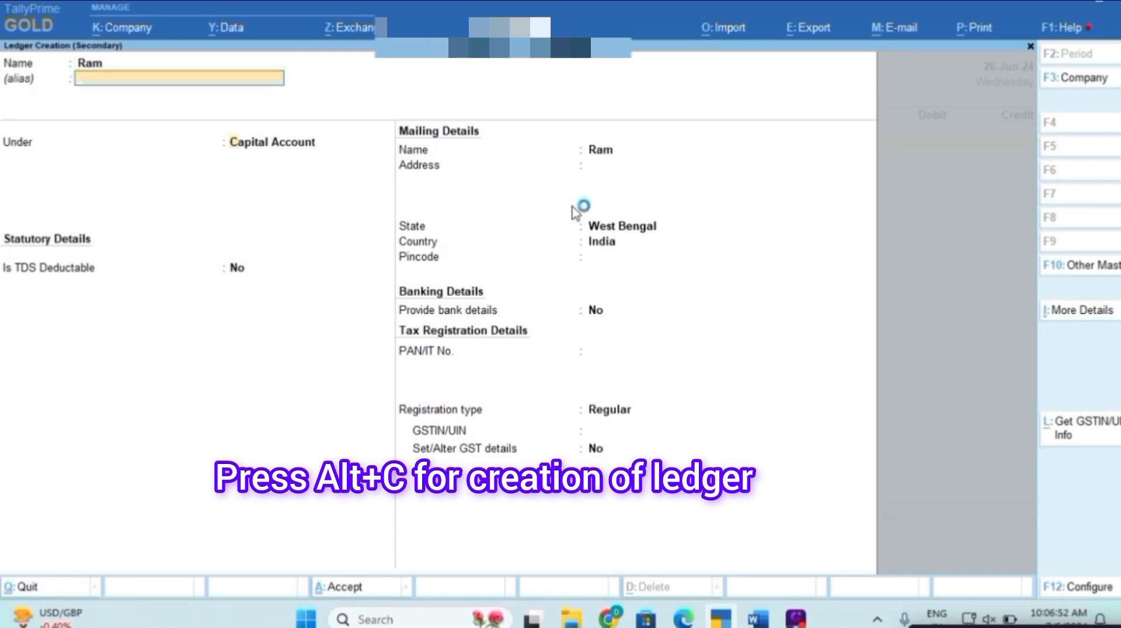
{"action": "key", "text": "Return"}
{"action": "type", "text": "Cred"}
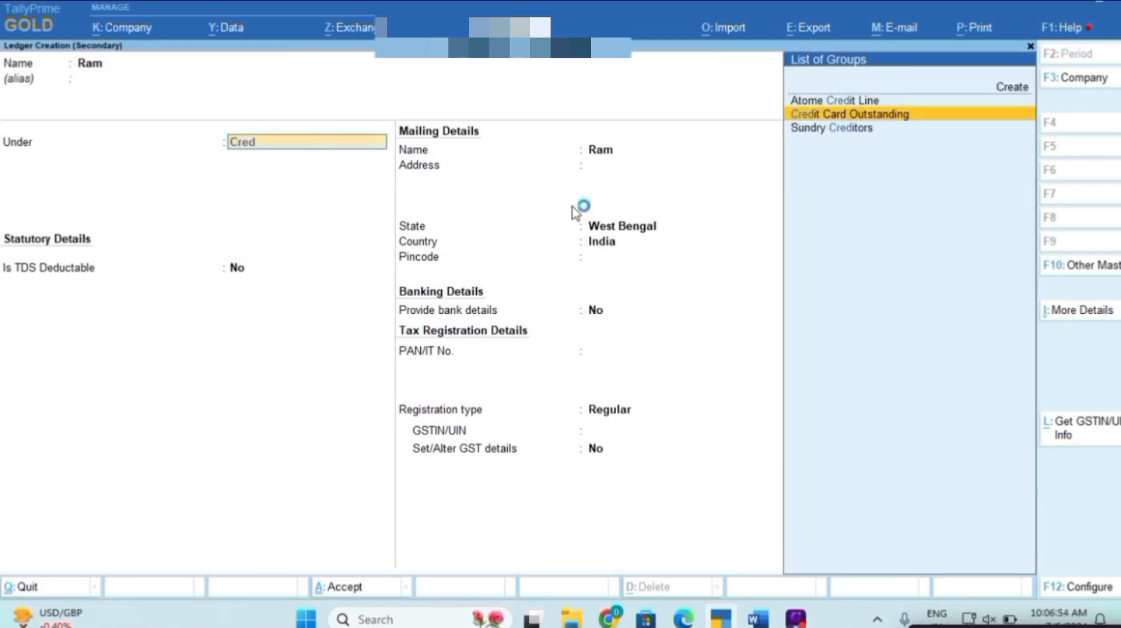
{"action": "key", "text": "Down"}
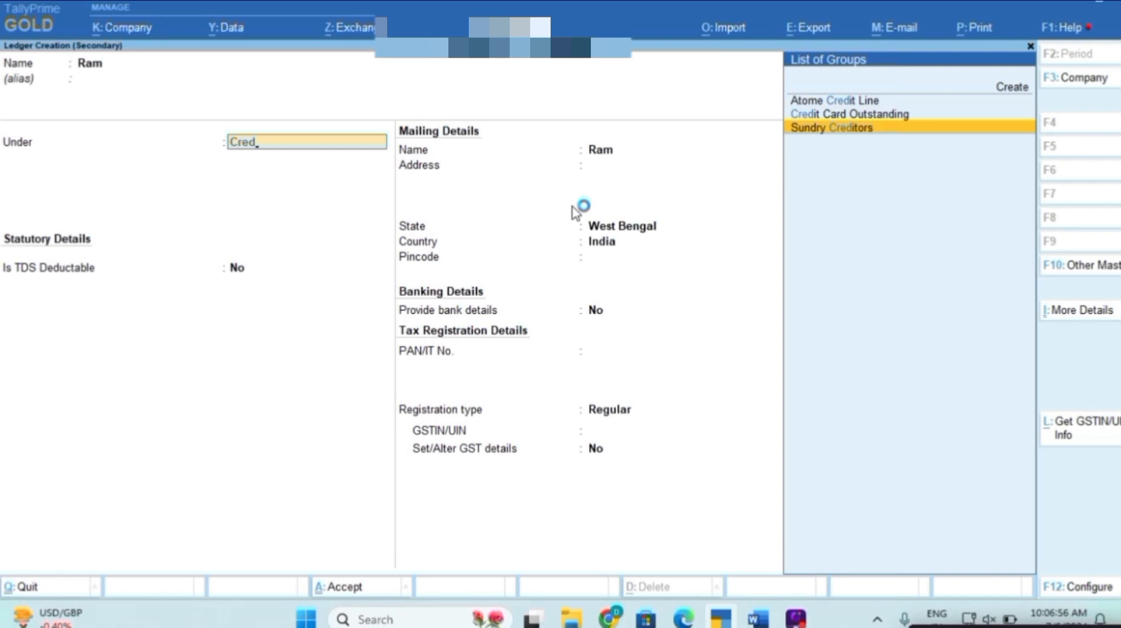
{"action": "key", "text": "Return"}
{"action": "key", "text": "Return"}
{"action": "key", "text": "Return"}
{"action": "key", "text": "Return"}
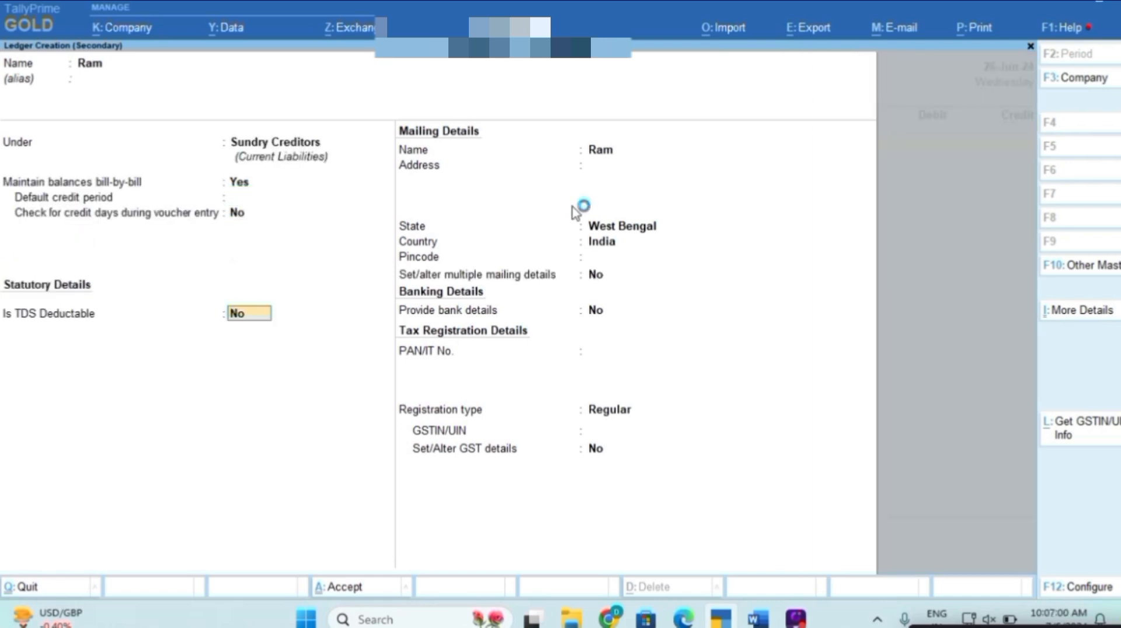
{"action": "key", "text": "Escape"}
{"action": "key", "text": "y"}
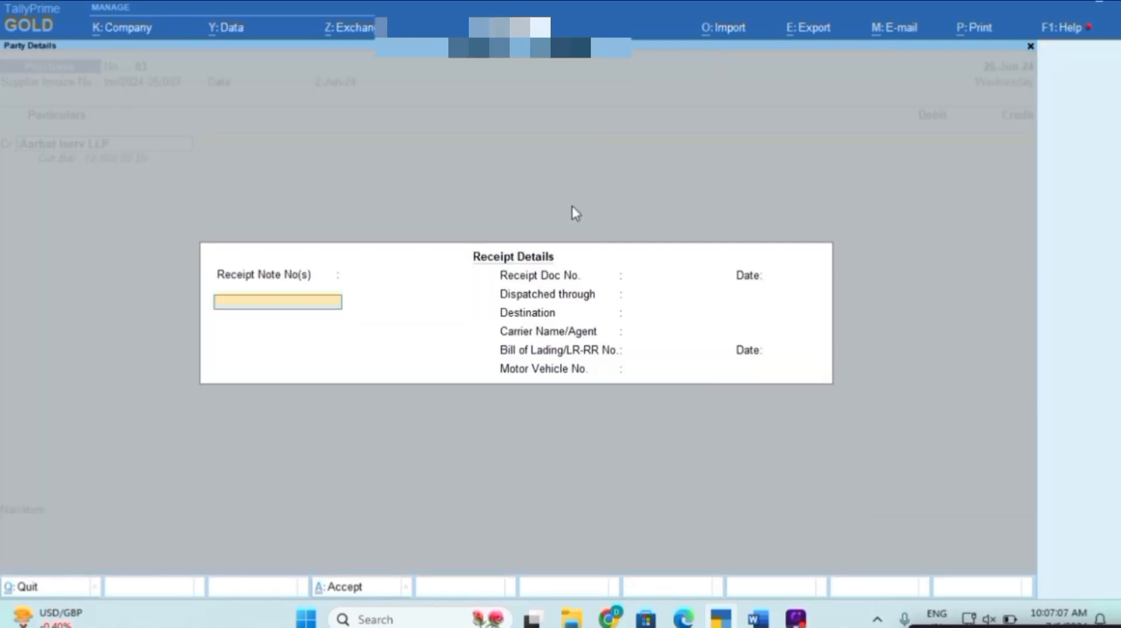
Choose Aarhat Iserv LLP as the credited ledger, leave the receipt details blank, and open that ledger for alteration.
{"action": "key", "text": "Return"}
{"action": "key", "text": "Escape"}
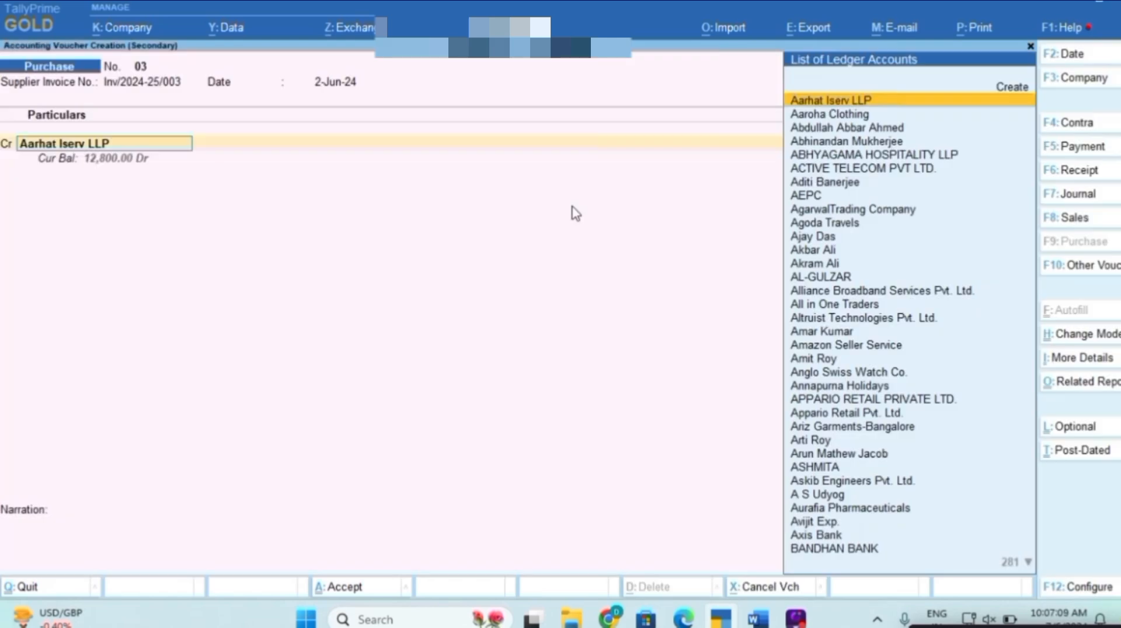
{"action": "key", "text": "ctrl+Return"}
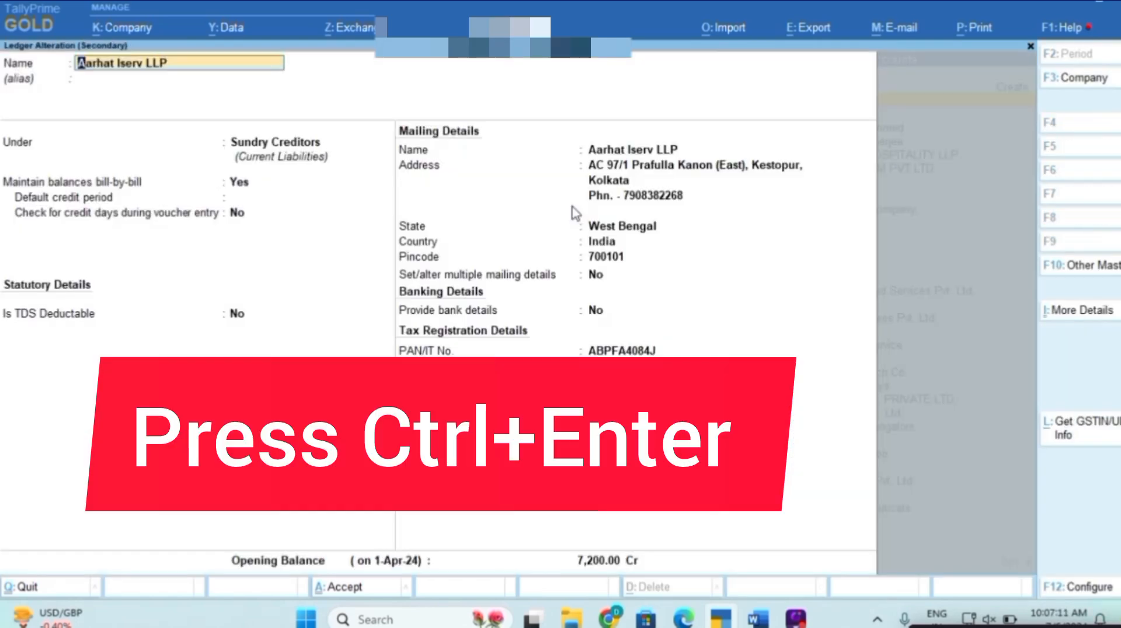
Check which group the Aarhat Iserv LLP ledger is under, and quit the ledger alteration without saving.
{"action": "key", "text": "Return"}
{"action": "key", "text": "Return"}
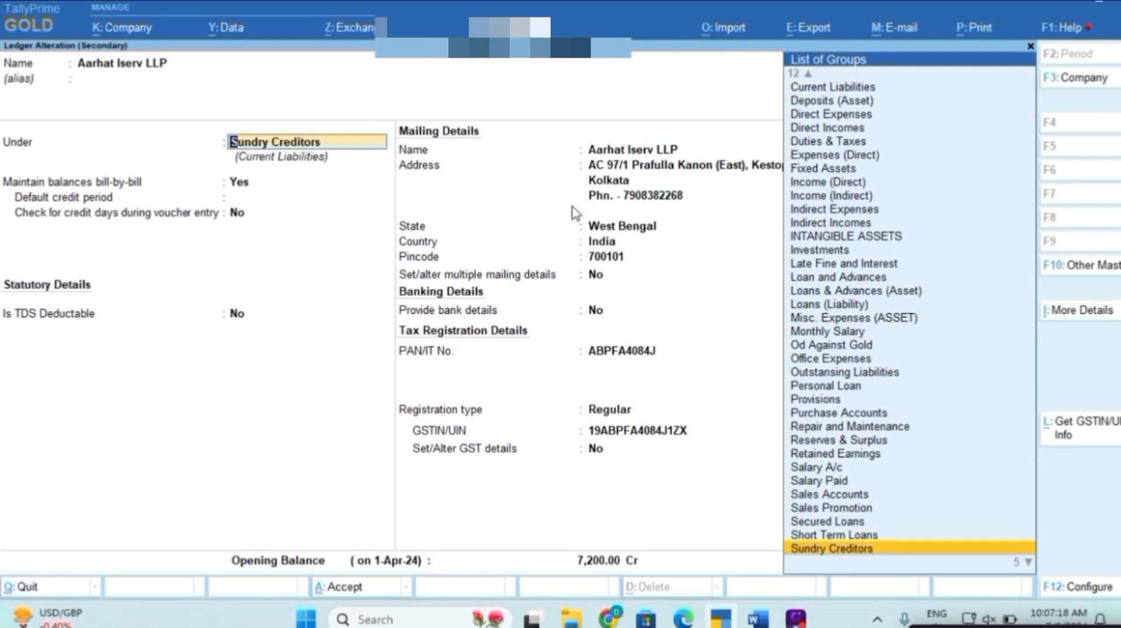
{"action": "key", "text": "BackSpace"}
{"action": "key", "text": "Escape"}
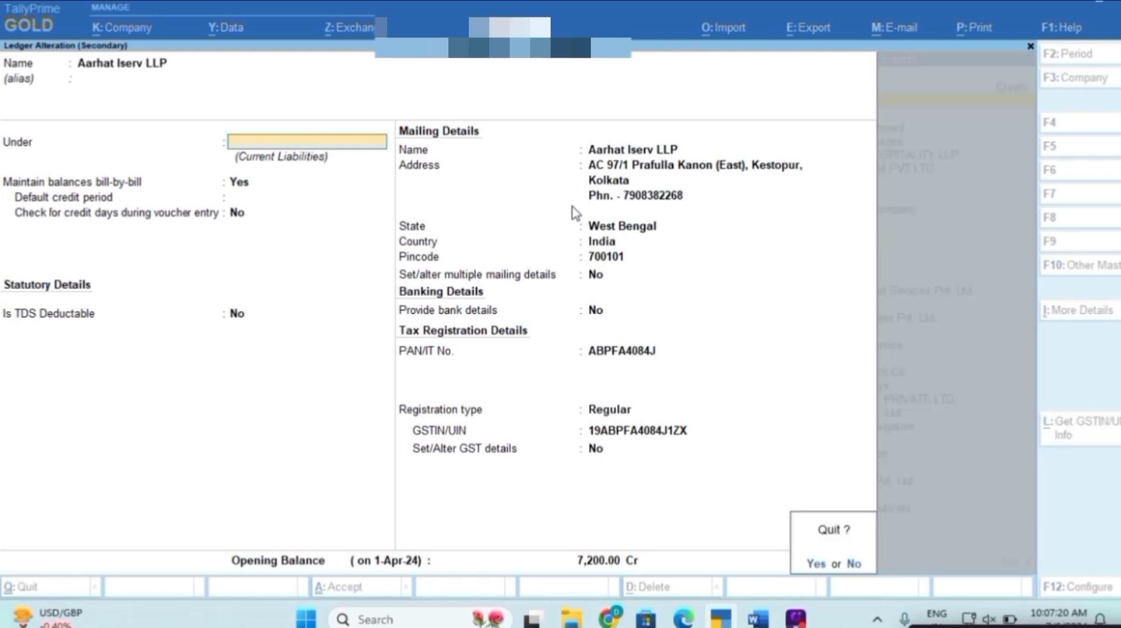
{"action": "key", "text": "y"}
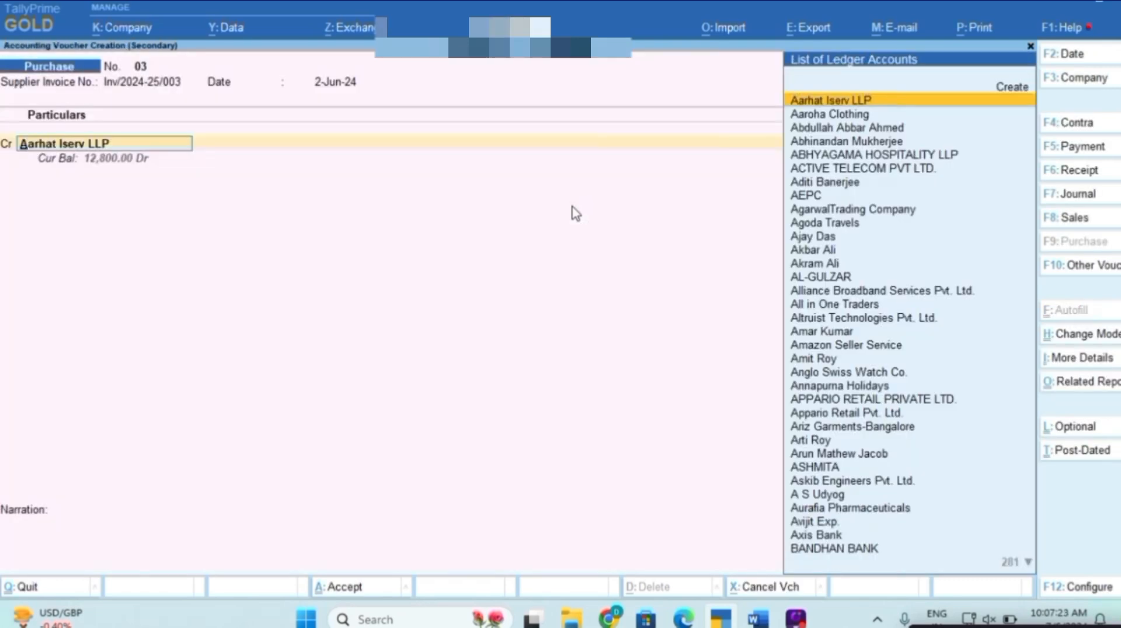
Keep the receipt details blank and the default party details for Aarhat Iserv LLP, and credit the supplier with 20000.
{"action": "key", "text": "Return"}
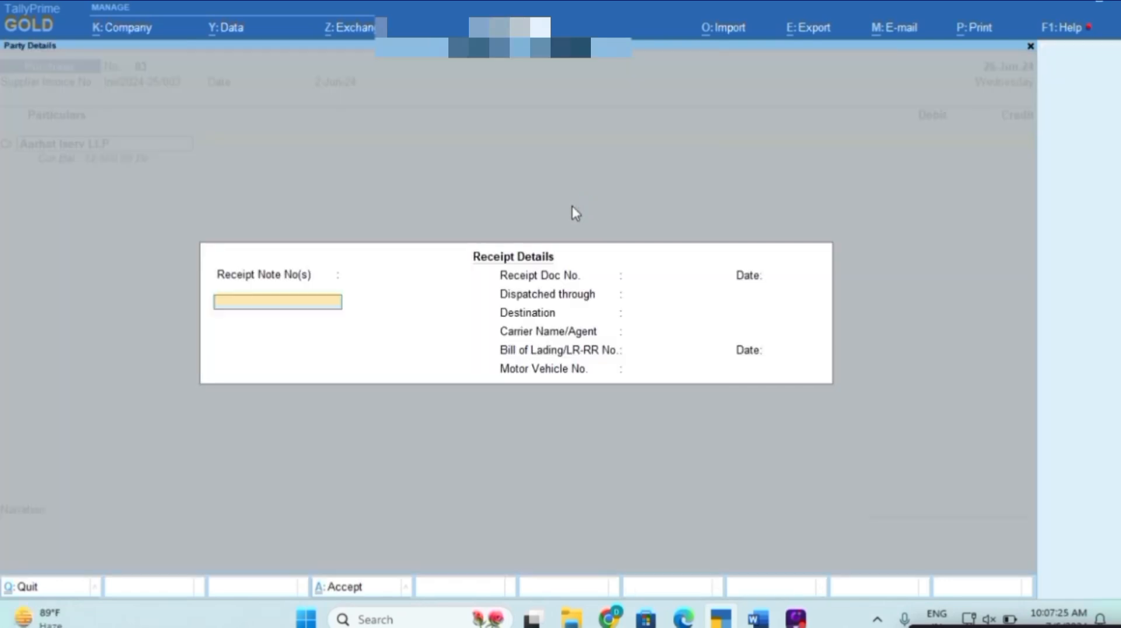
{"action": "key", "text": "ctrl+a"}
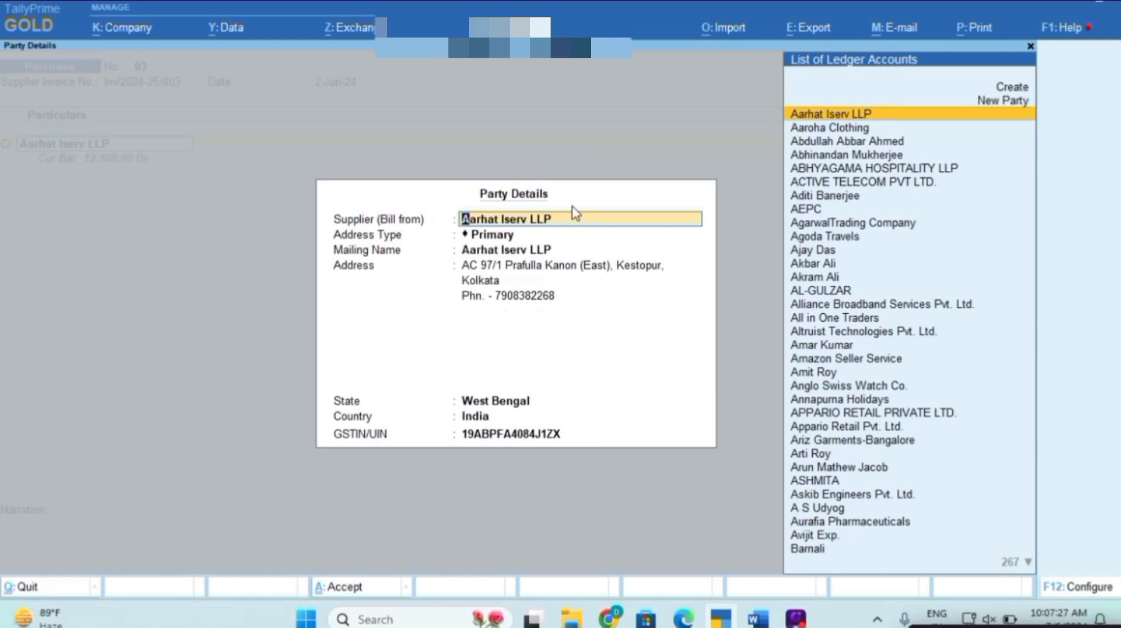
{"action": "key", "text": "ctrl+a"}
{"action": "type", "text": "20000"}
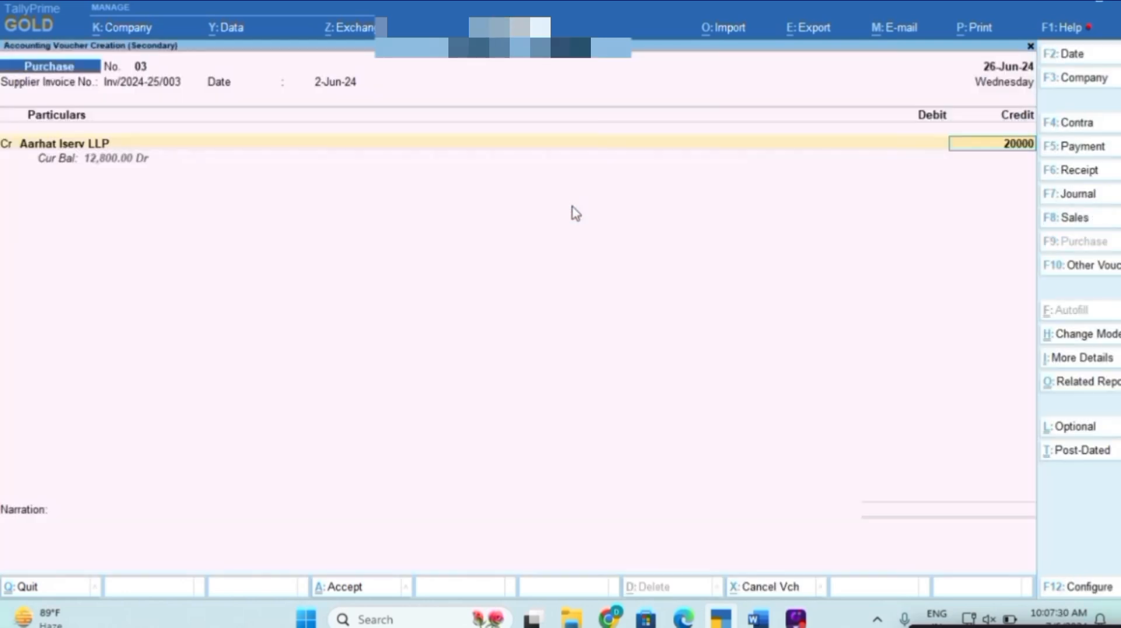
{"action": "key", "text": "Return"}
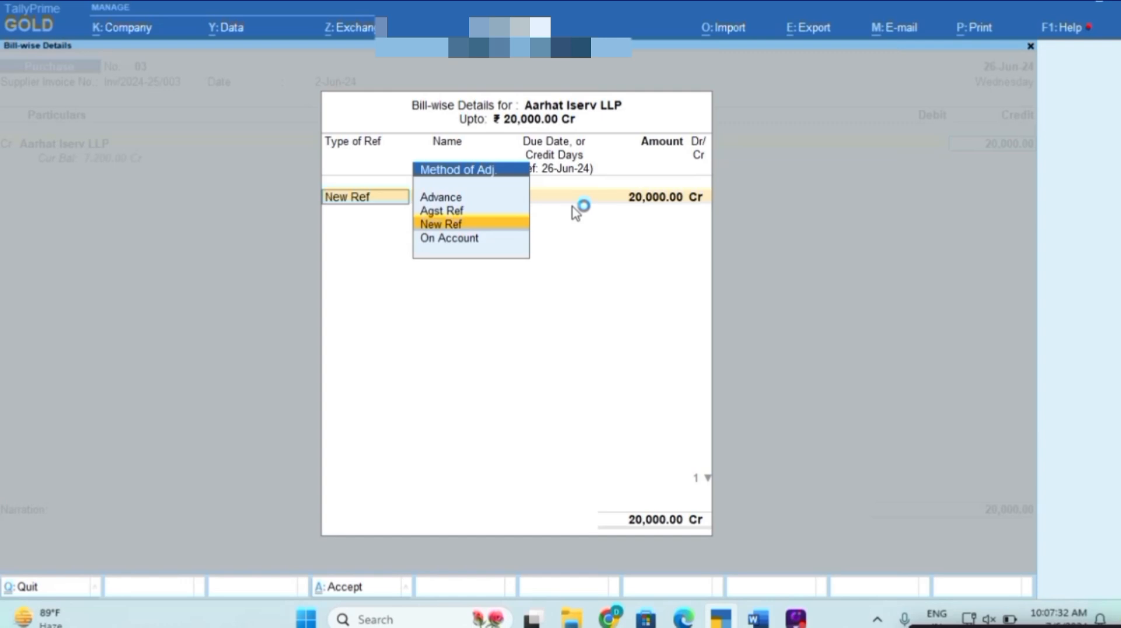
Record the full credit as New Ref Inv/2024-25/003 with due date 26/6 in the bill-wise details.
{"action": "key", "text": "Return"}
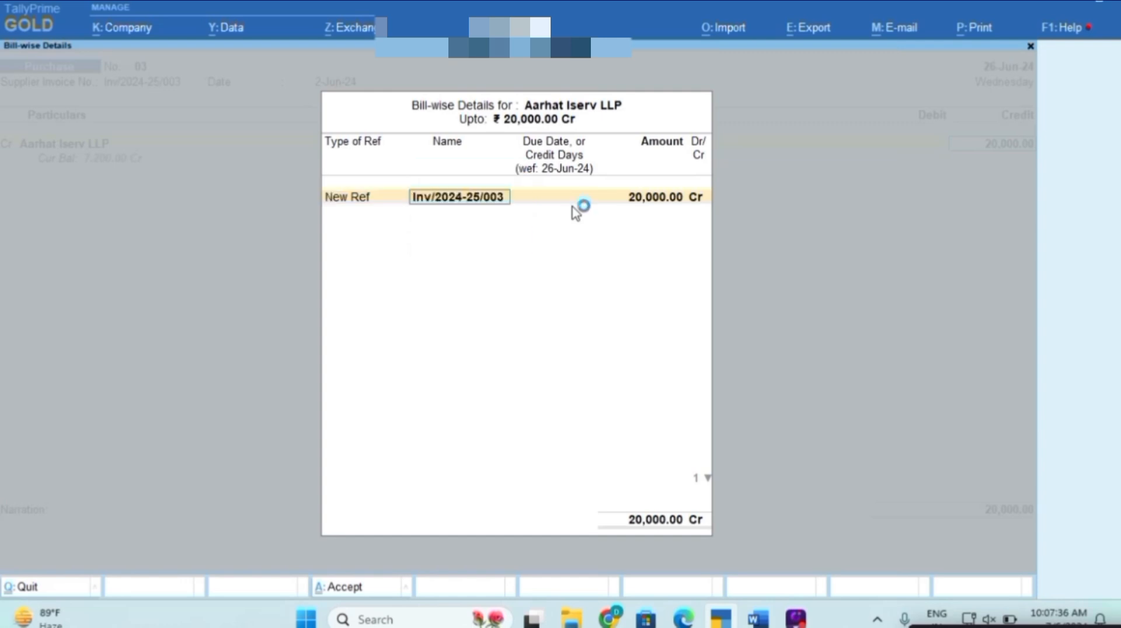
{"action": "key", "text": "Return"}
{"action": "type", "text": "26/6"}
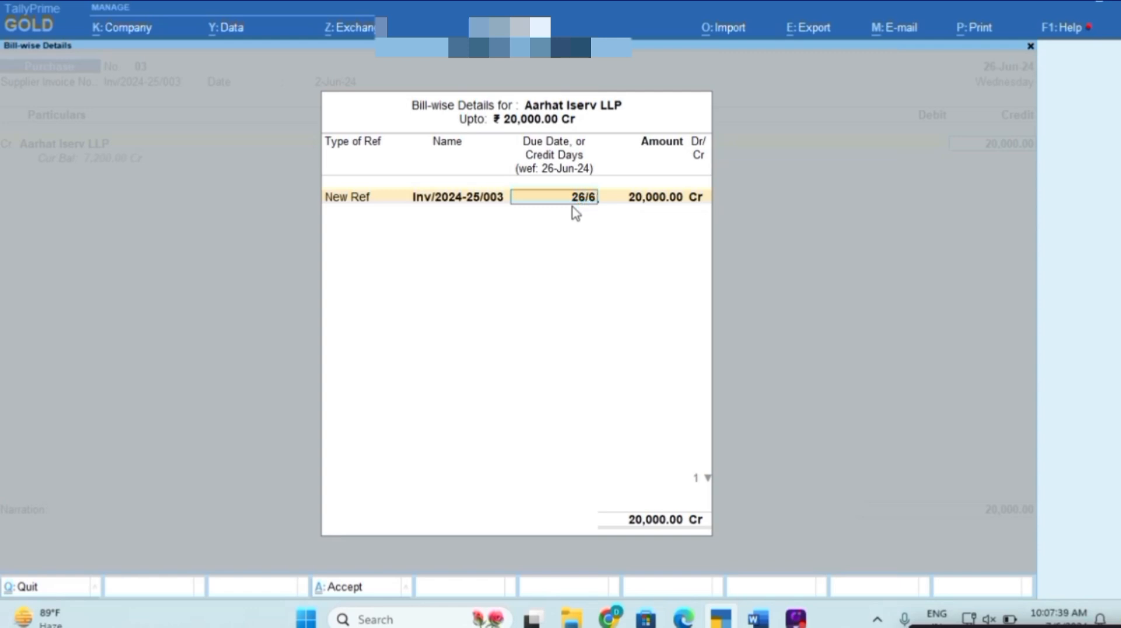
{"action": "key", "text": "Return"}
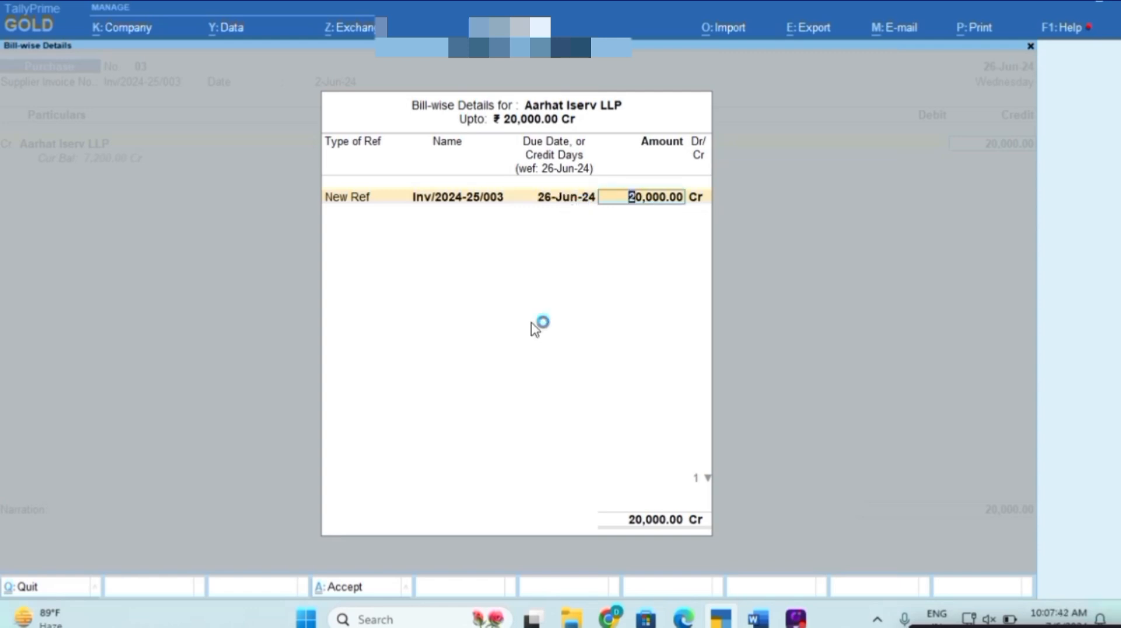
{"action": "key", "text": "Return"}
{"action": "key", "text": "Return"}
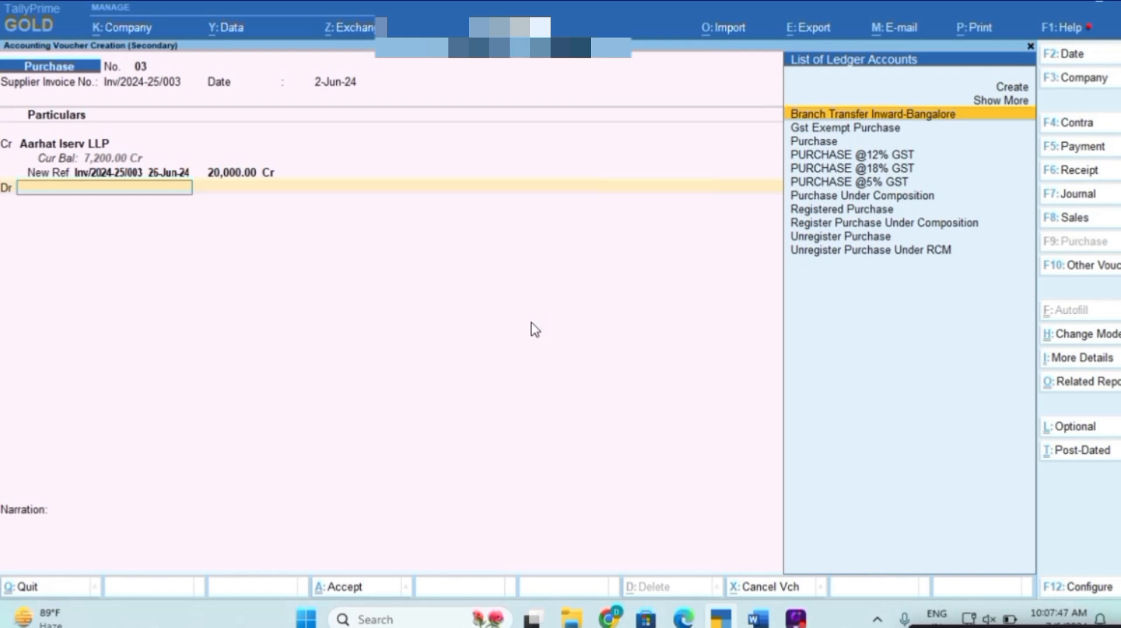
Debit Unregister Purchase with 20,000.00 allocated to Administration, leave the narration blank, and quit the voucher without saving.
{"action": "type", "text": "Un"}
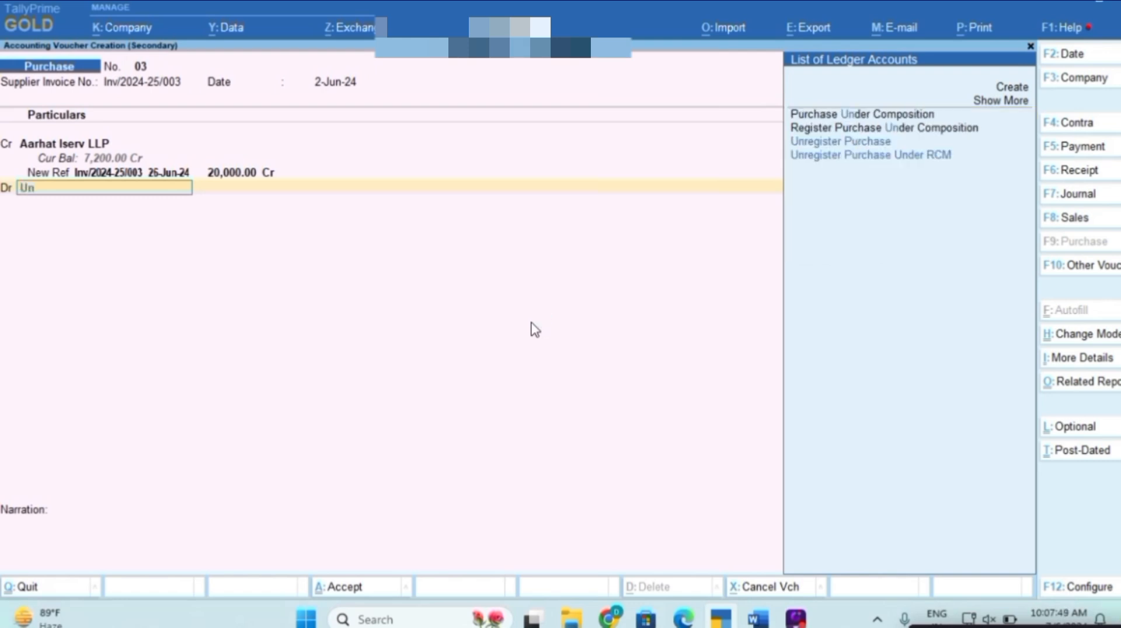
{"action": "type", "text": "reg"}
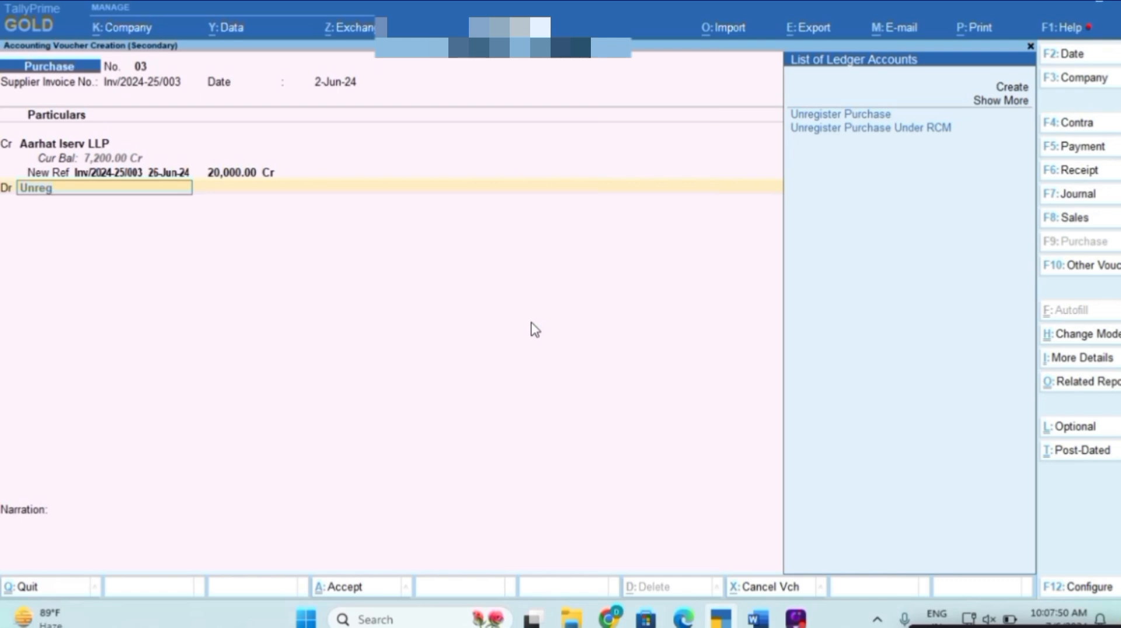
{"action": "key", "text": "Return"}
{"action": "key", "text": "Return"}
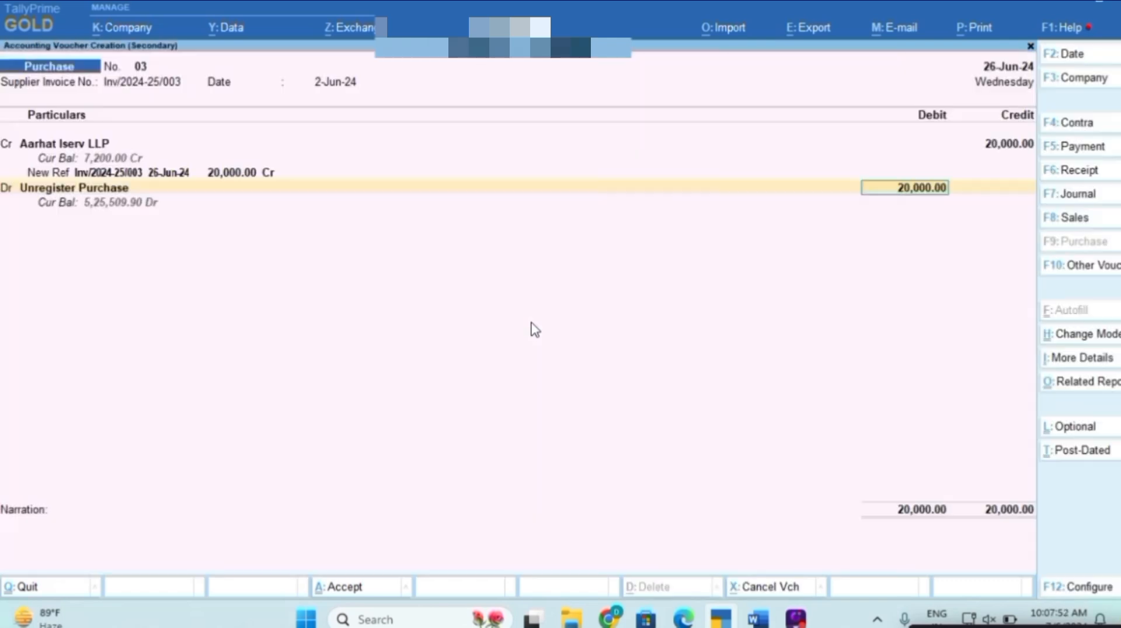
{"action": "key", "text": "Return"}
{"action": "key", "text": "Return"}
{"action": "key", "text": "Return"}
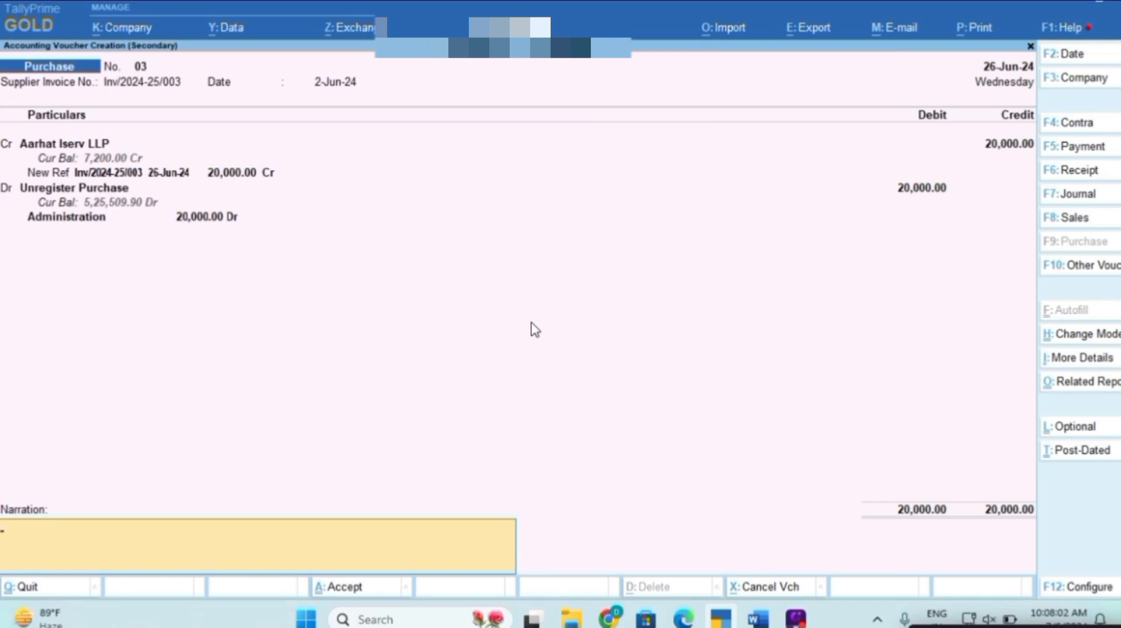
{"action": "key", "text": "Escape"}
{"action": "key", "text": "y"}
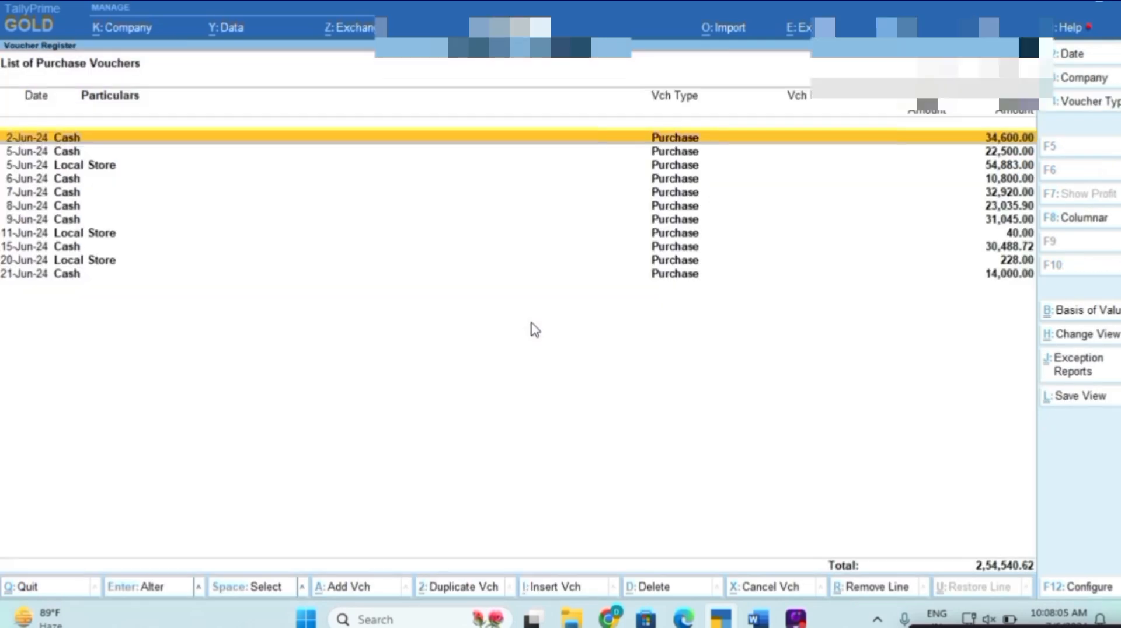
Leave the purchase voucher register and return to the main Gateway of Tally.
{"action": "key", "text": "Escape"}
{"action": "key", "text": "Escape"}
{"action": "key", "text": "Escape"}
{"action": "key", "text": "Escape"}
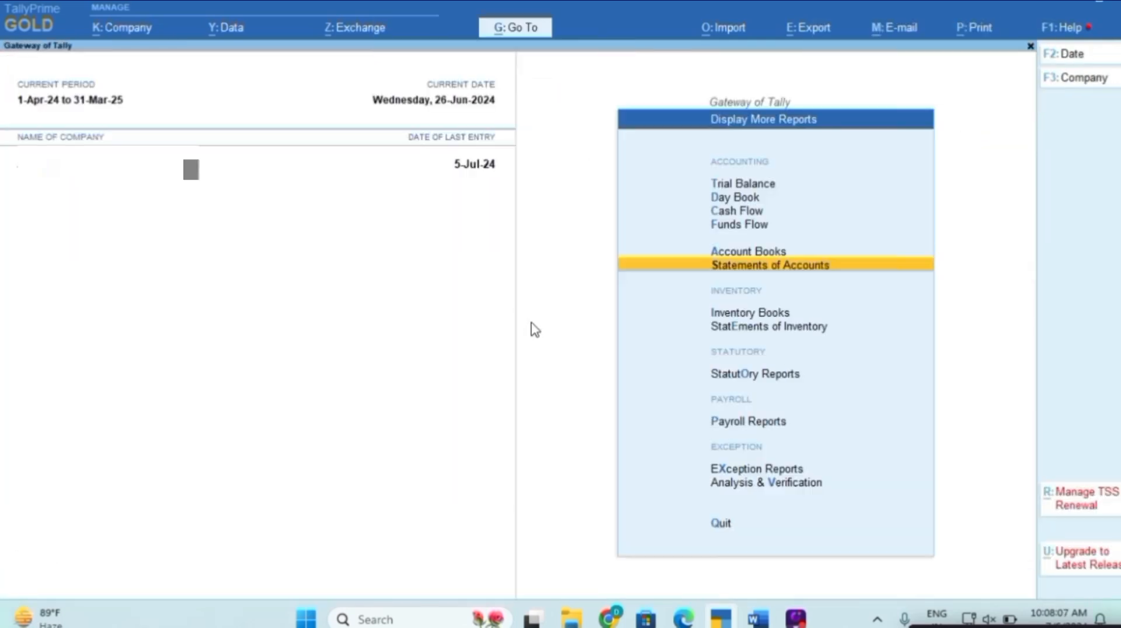
{"action": "key", "text": "Escape"}
{"action": "key", "text": "Escape"}
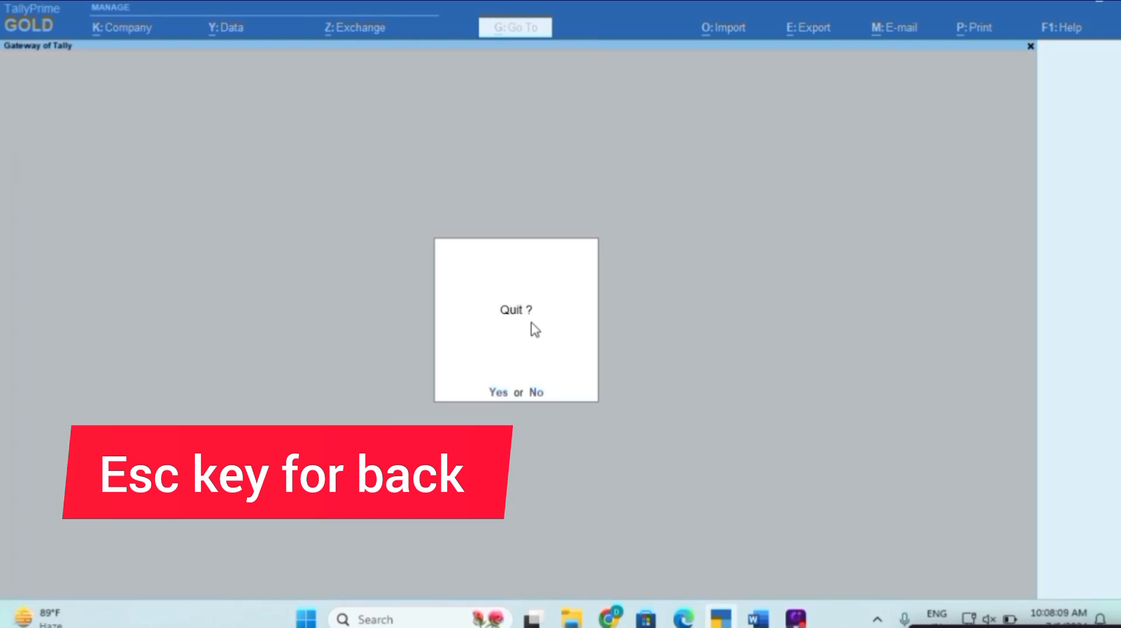
{"action": "key", "text": "Escape"}
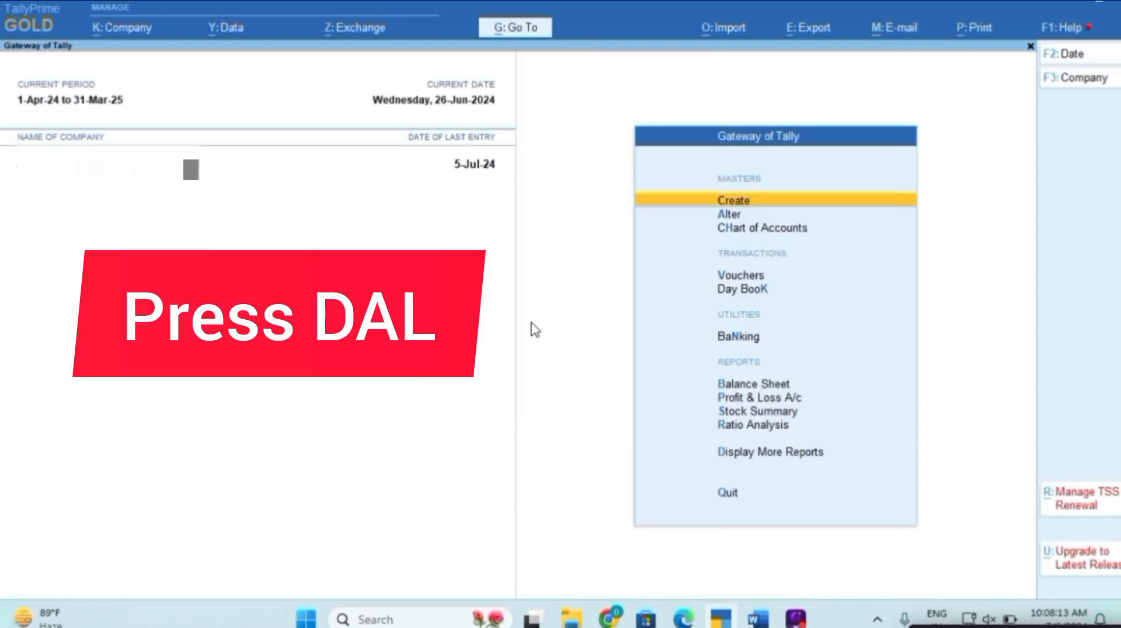
{"action": "key", "text": "d"}
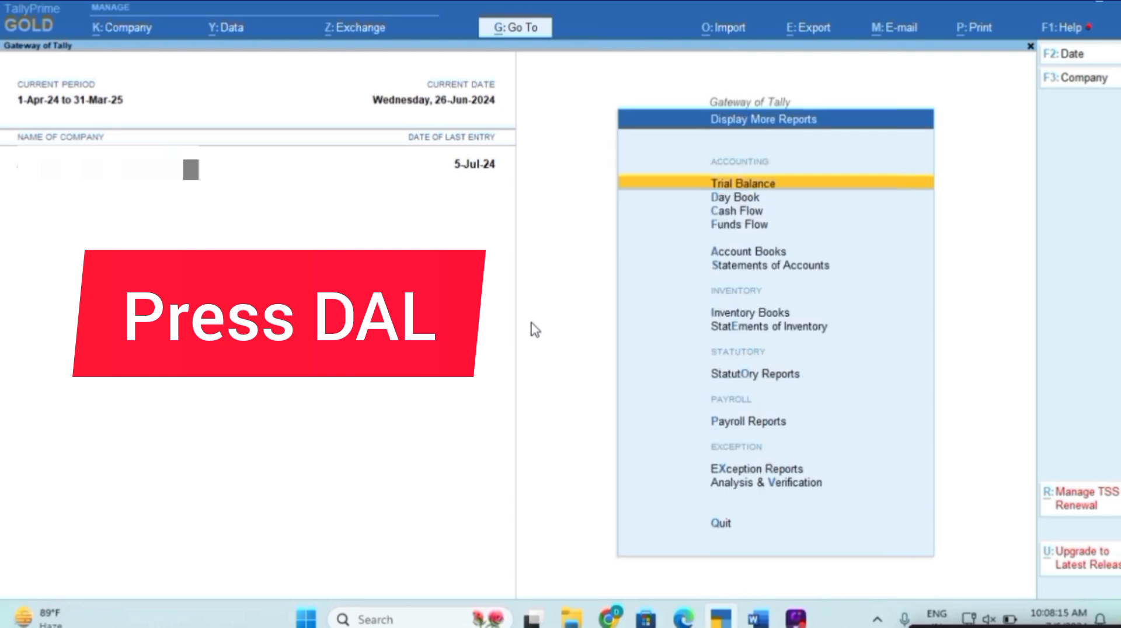
{"action": "key", "text": "a"}
{"action": "key", "text": "l"}
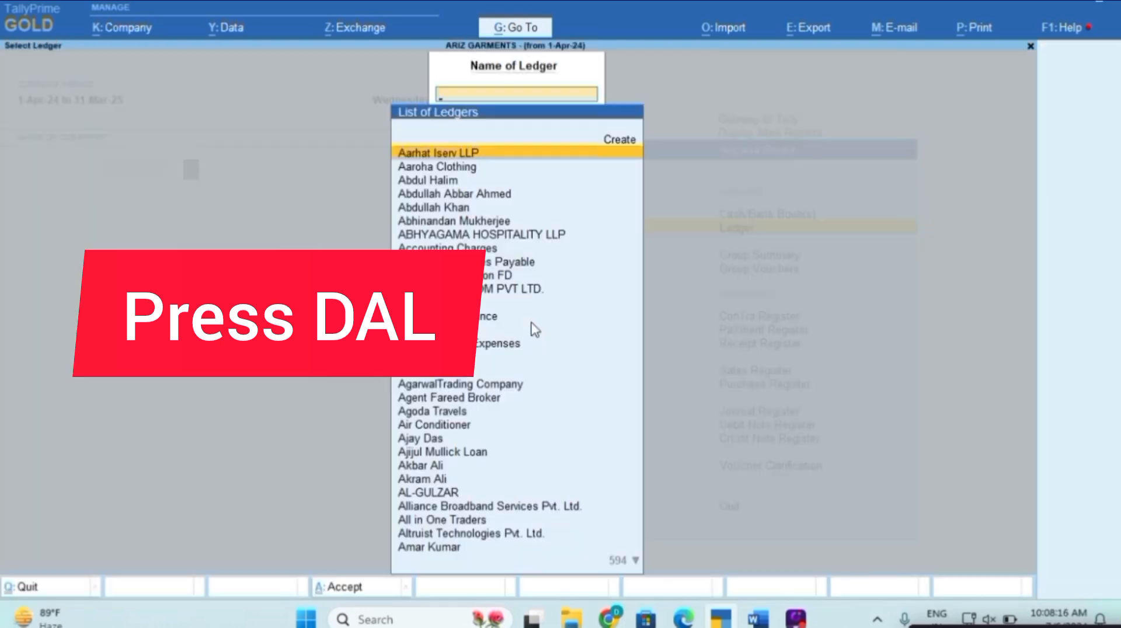
{"action": "key", "text": "Escape"}
{"action": "key", "text": "Escape"}
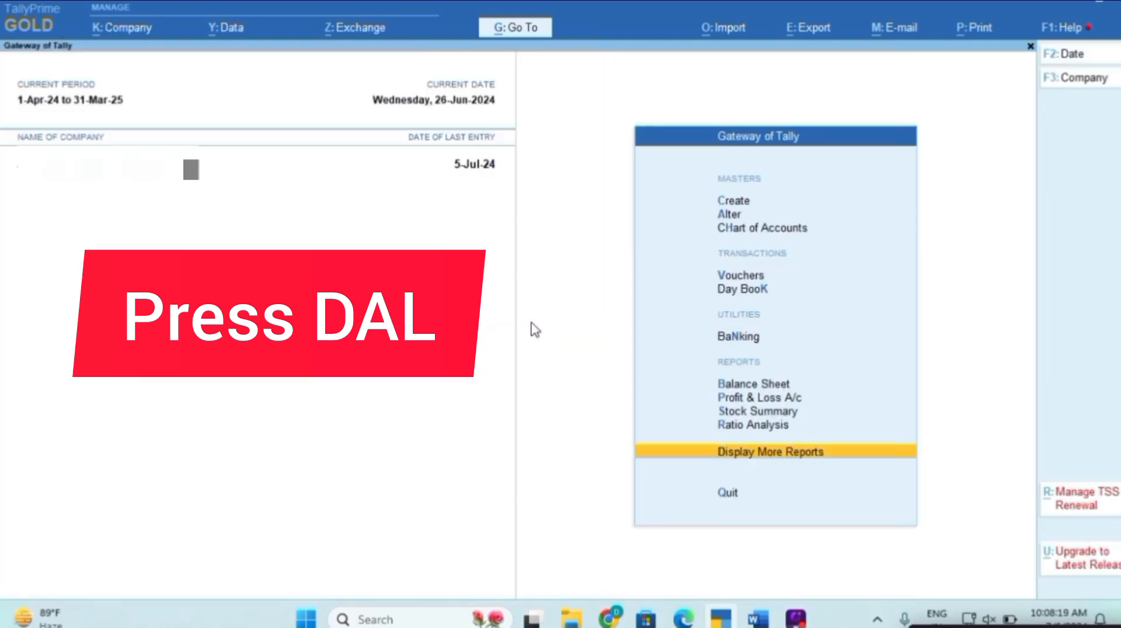
Display the ledger vouchers of Aarhat Iserv LLP from the account books.
{"action": "key", "text": "d"}
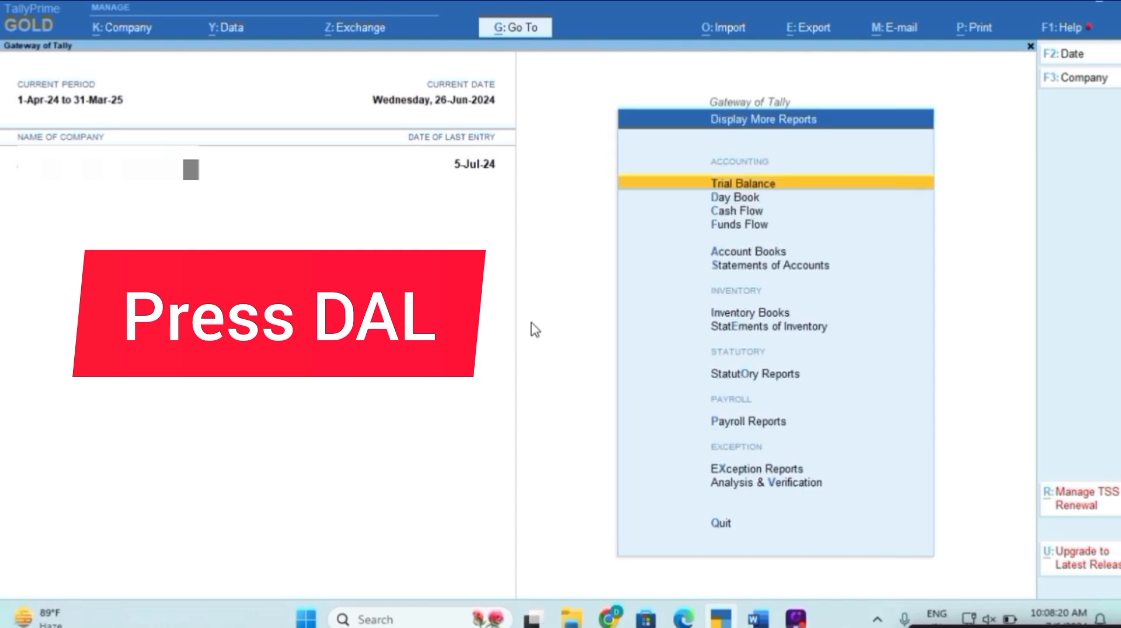
{"action": "key", "text": "Down"}
{"action": "key", "text": "Down"}
{"action": "key", "text": "Down"}
{"action": "key", "text": "Down"}
{"action": "key", "text": "Down"}
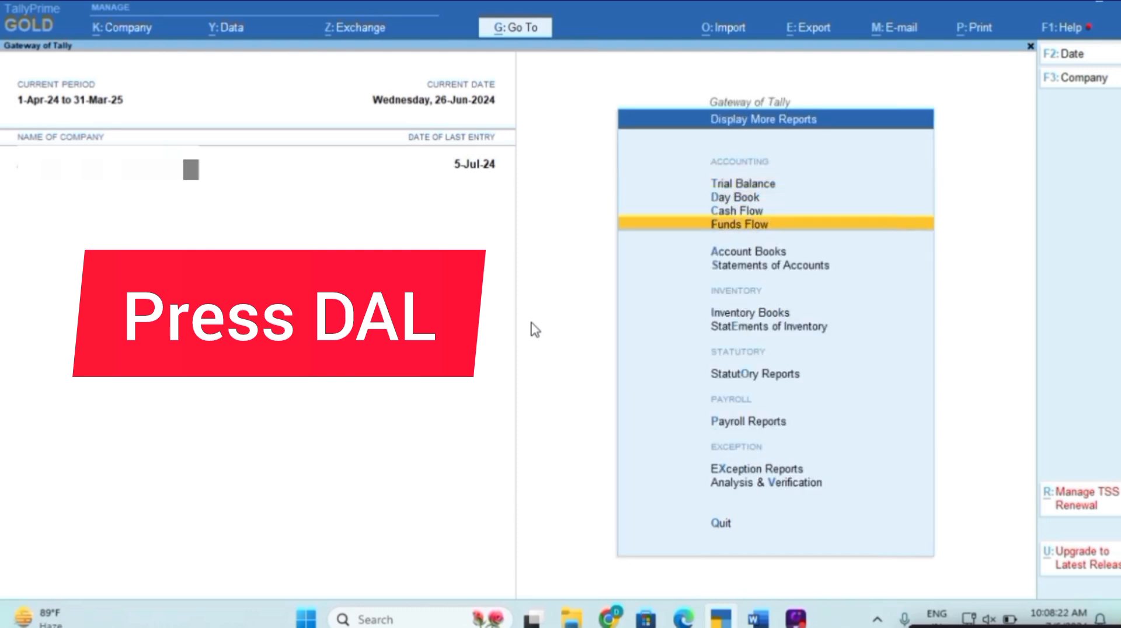
{"action": "key", "text": "Up"}
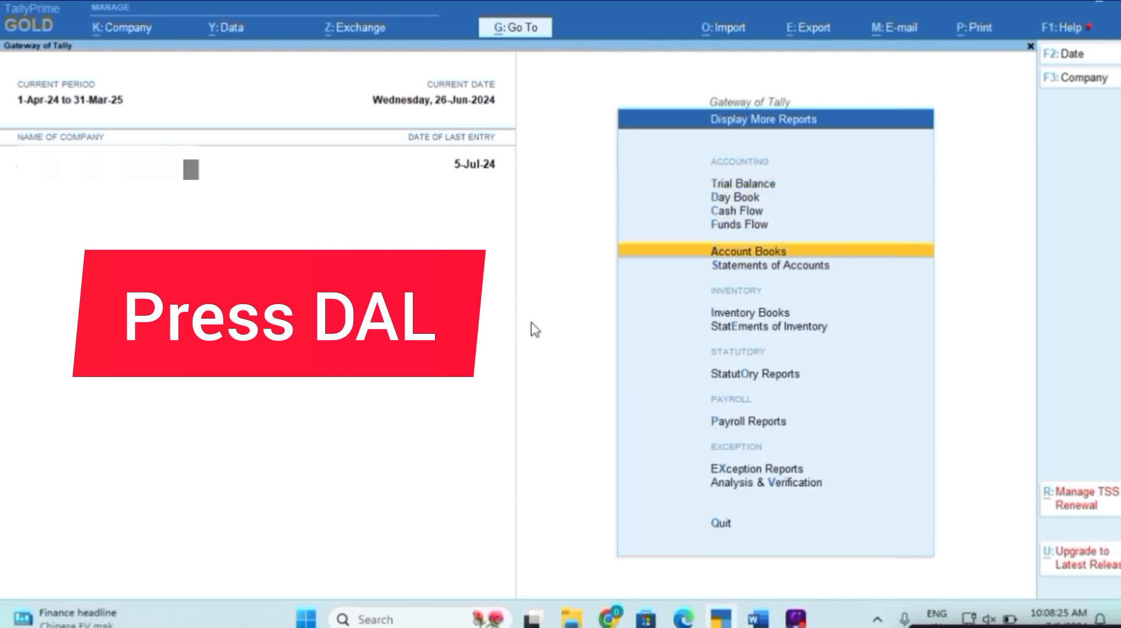
{"action": "key", "text": "Return"}
{"action": "key", "text": "Down"}
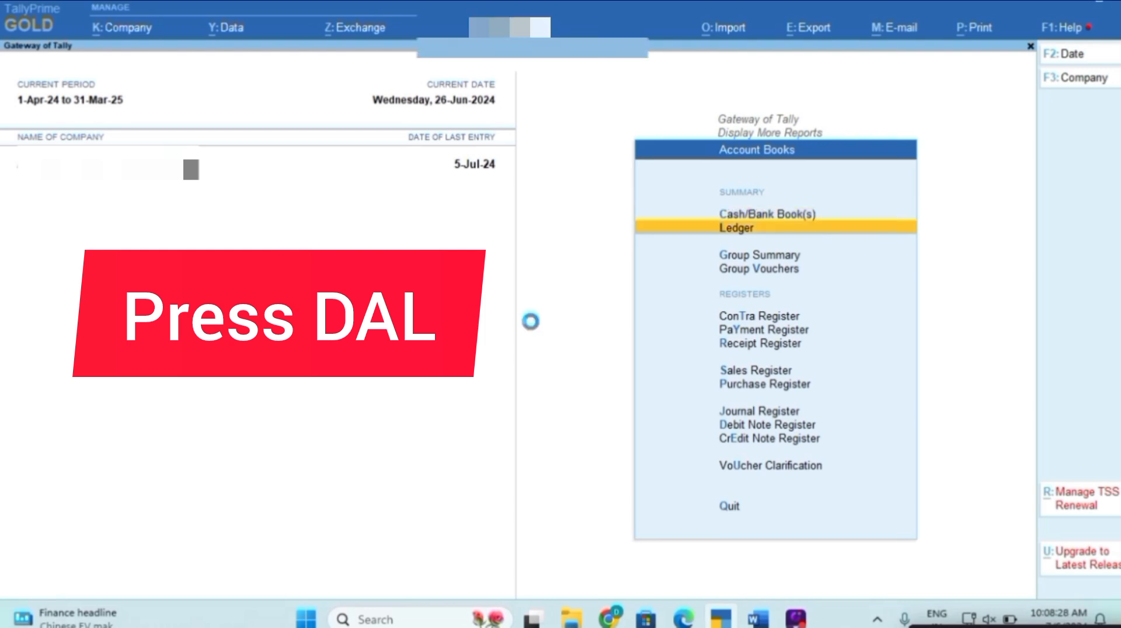
{"action": "key", "text": "Return"}
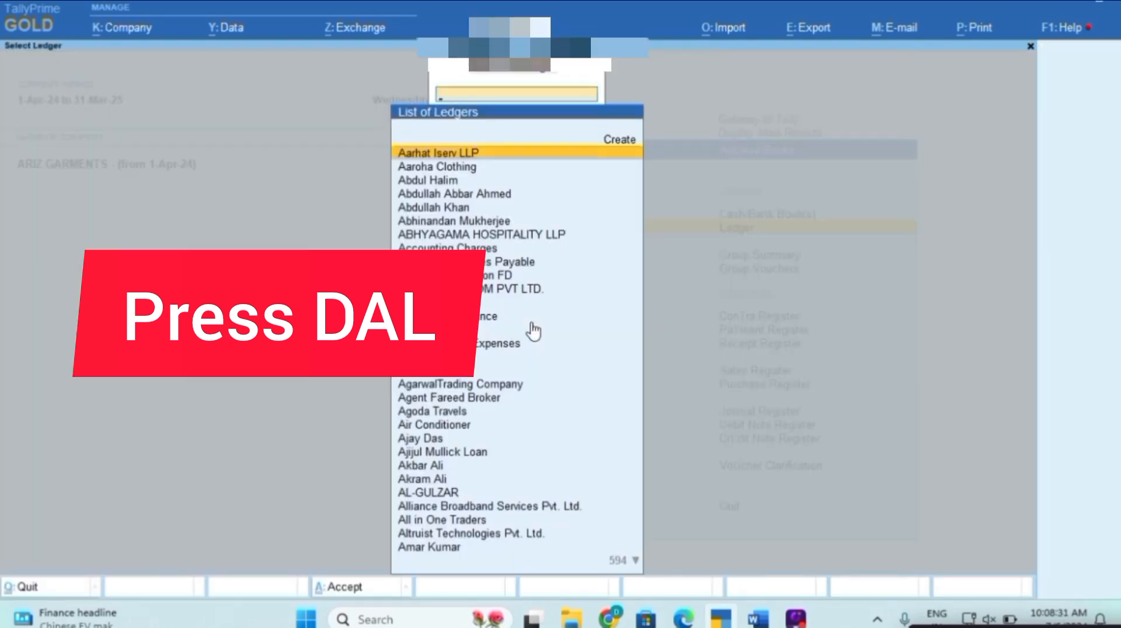
{"action": "type", "text": "Aar"}
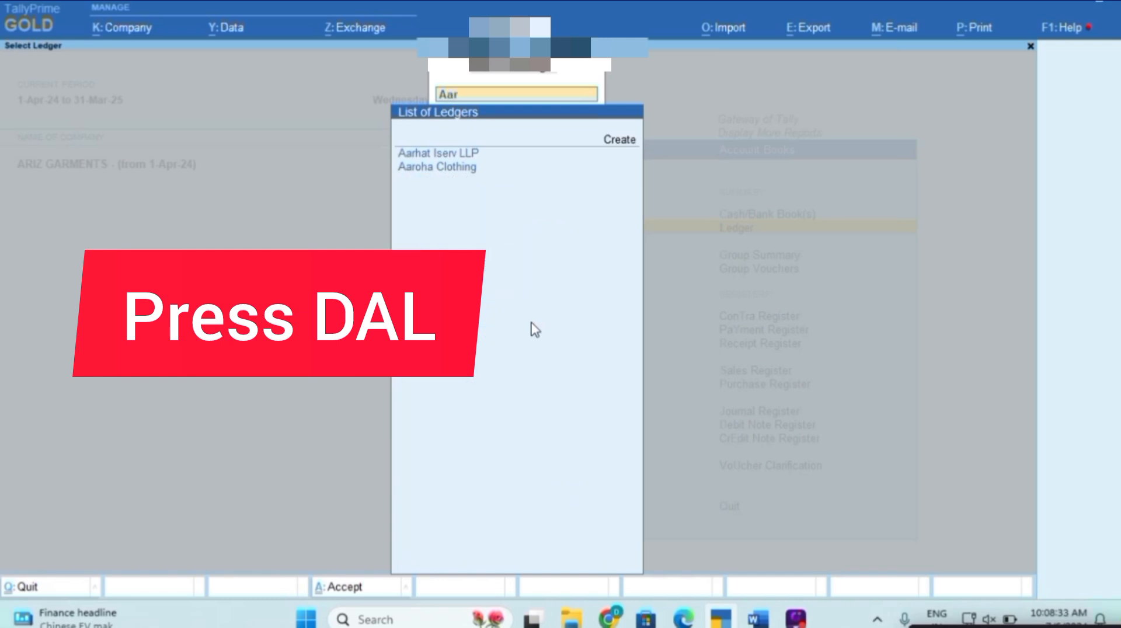
{"action": "key", "text": "Down"}
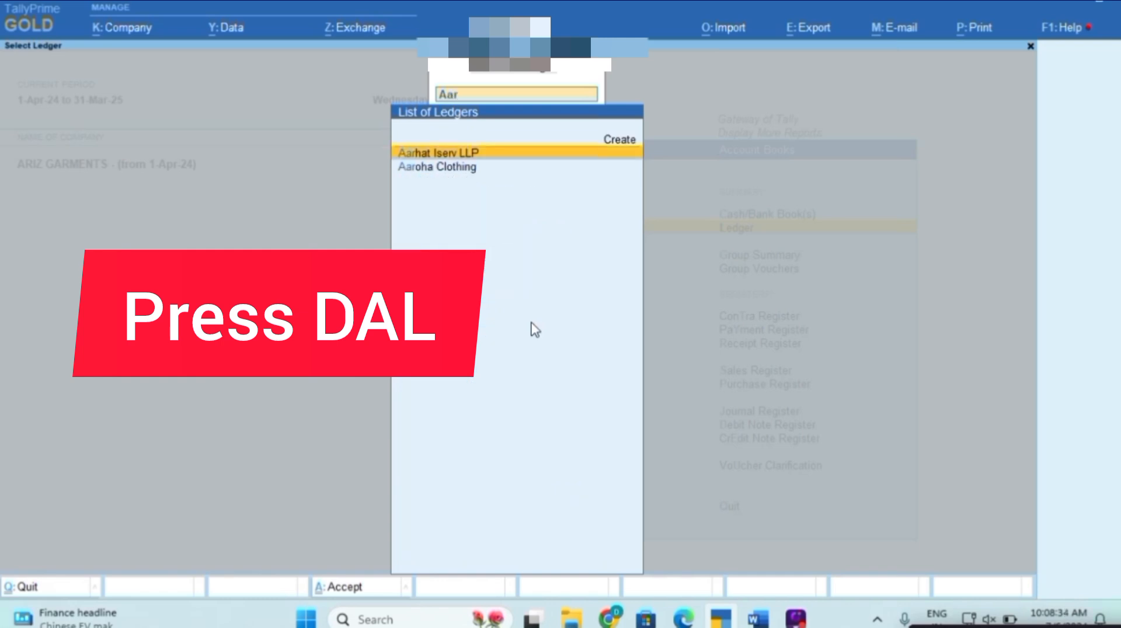
{"action": "key", "text": "Return"}
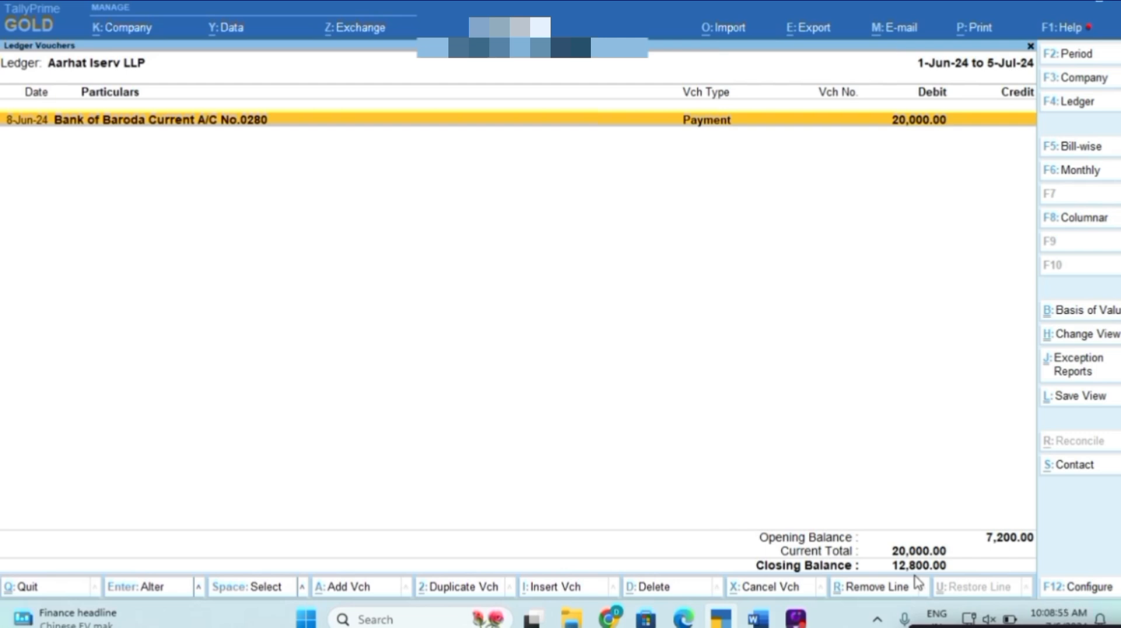
Start adding a voucher from the ledger report and show the inactive types in the list of voucher types.
{"action": "key", "text": "alt+a"}
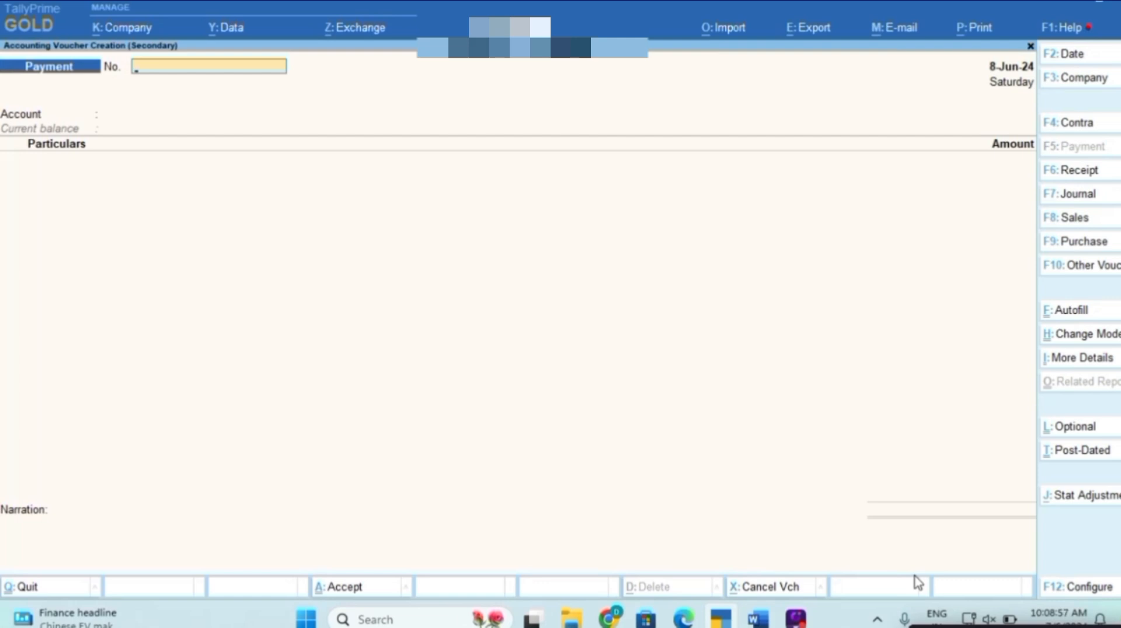
{"action": "left_click", "coordinate": [1057, 269]}
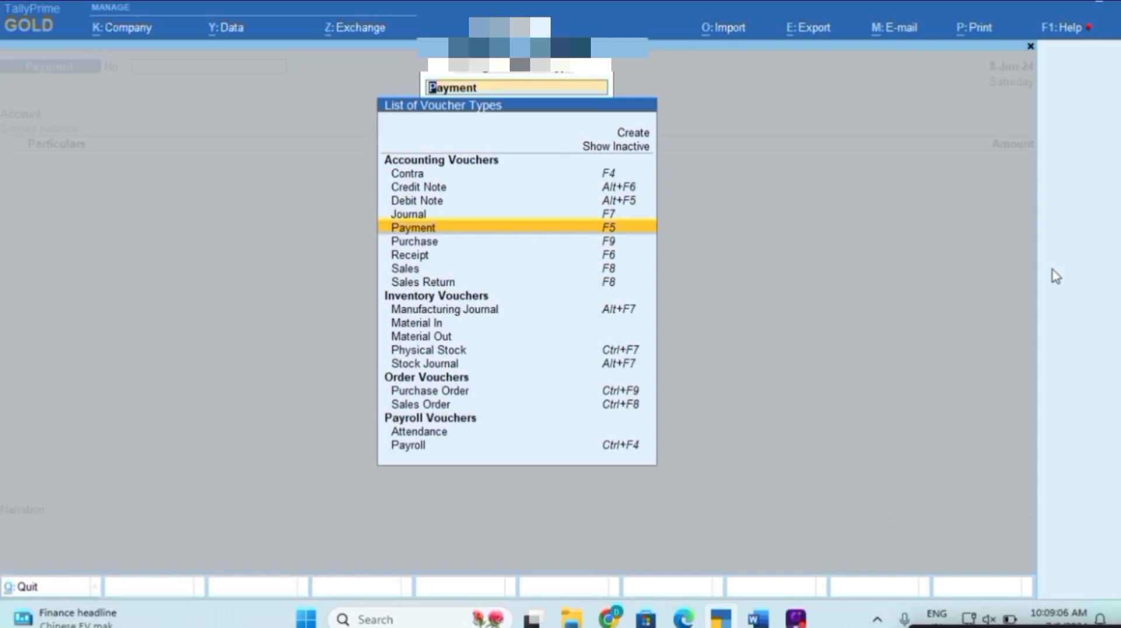
{"action": "key", "text": "Up"}
{"action": "key", "text": "Up"}
{"action": "key", "text": "Up"}
{"action": "key", "text": "Up"}
{"action": "key", "text": "Up"}
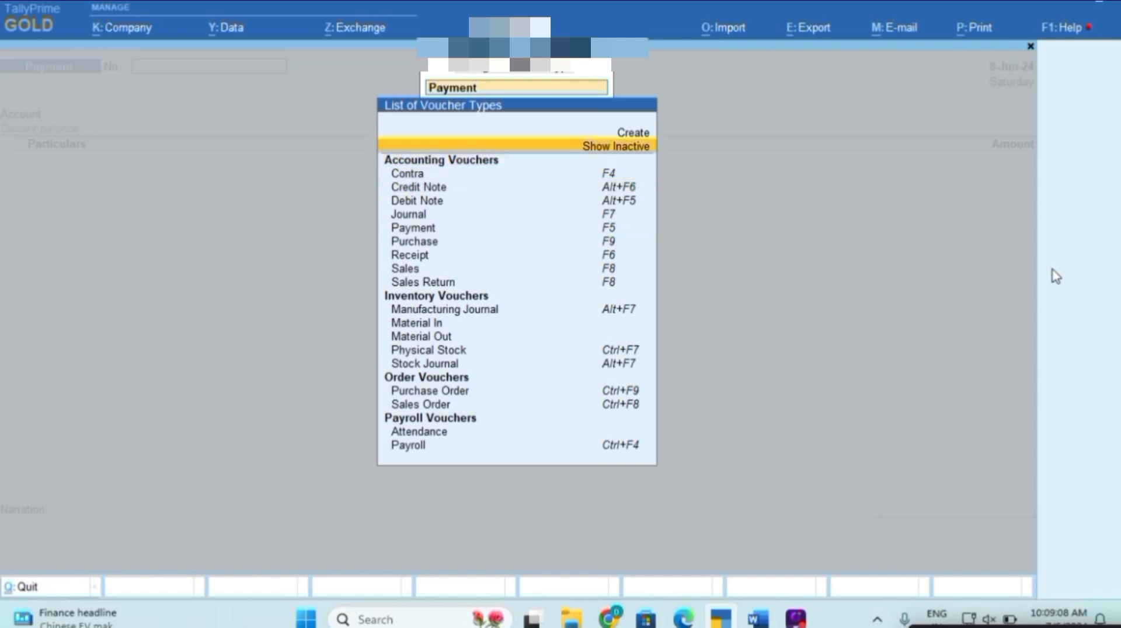
{"action": "key", "text": "Return"}
Look through the full list of voucher types, including the inactive ones, from the accounting vouchers to the inventory vouchers.
{"action": "key", "text": "Down"}
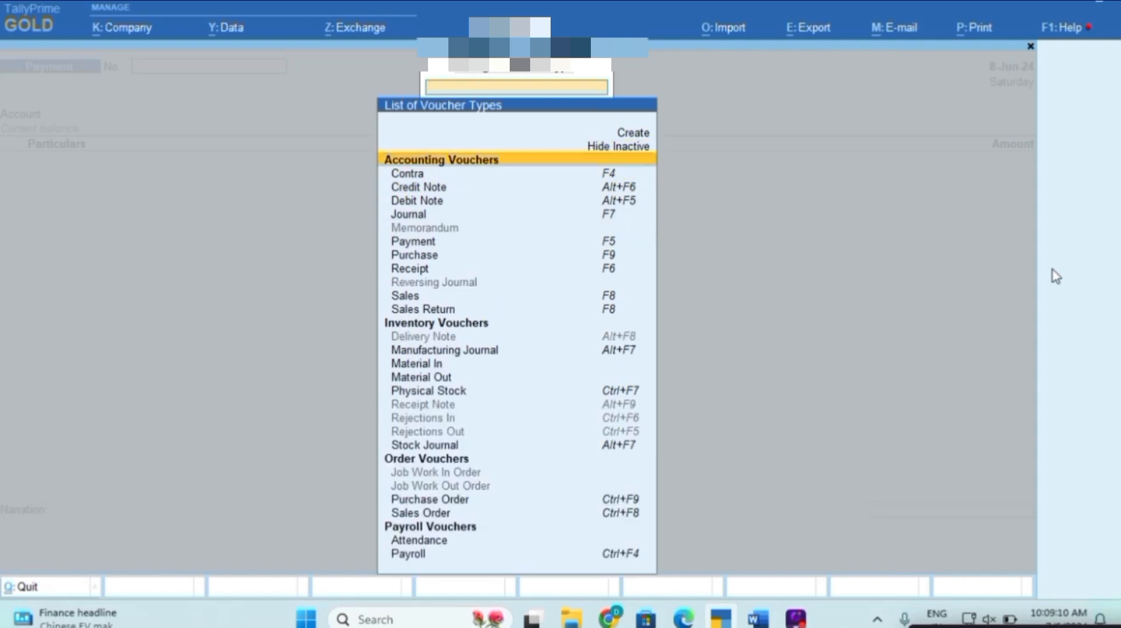
{"action": "key", "text": "Down"}
{"action": "key", "text": "Down"}
{"action": "key", "text": "Down"}
{"action": "key", "text": "Down"}
{"action": "key", "text": "Down"}
{"action": "key", "text": "Down"}
{"action": "key", "text": "Down"}
{"action": "key", "text": "Down"}
{"action": "key", "text": "Down"}
{"action": "key", "text": "Down"}
{"action": "key", "text": "Down"}
{"action": "key", "text": "Down"}
{"action": "key", "text": "Down"}
{"action": "key", "text": "Down"}
{"action": "key", "text": "Down"}
{"action": "key", "text": "Down"}
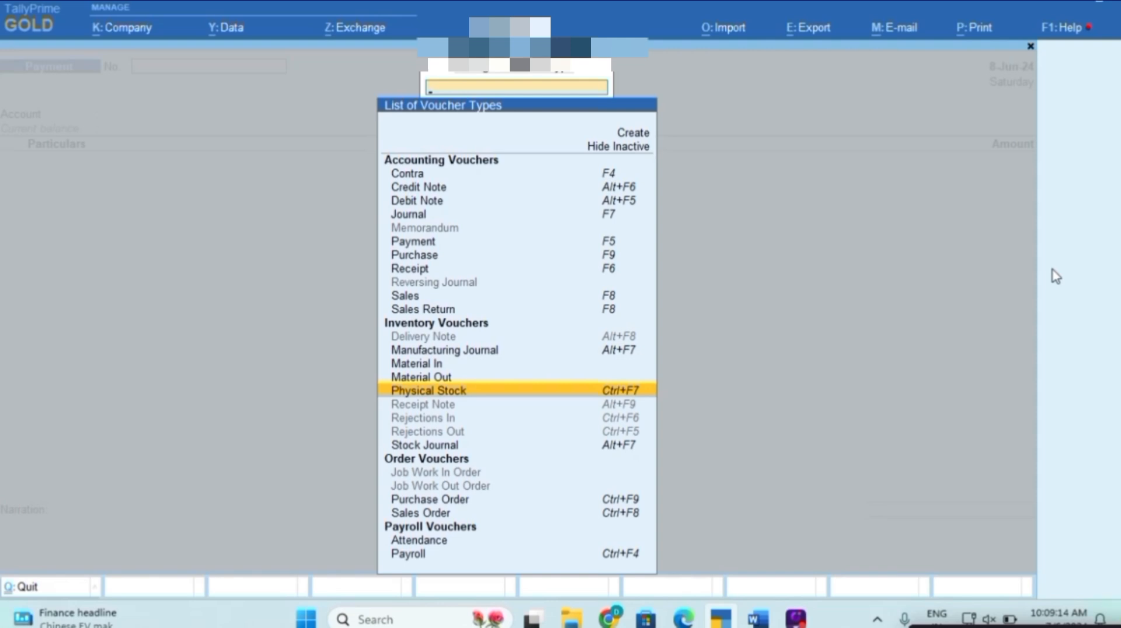
Choose Debit Note as the type of the voucher being added.
{"action": "key", "text": "Up"}
{"action": "key", "text": "Up"}
{"action": "key", "text": "Up"}
{"action": "key", "text": "Up"}
{"action": "key", "text": "Up"}
{"action": "key", "text": "Up"}
{"action": "key", "text": "Up"}
{"action": "key", "text": "Up"}
{"action": "key", "text": "Up"}
{"action": "key", "text": "Up"}
{"action": "key", "text": "Up"}
{"action": "key", "text": "Up"}
{"action": "key", "text": "Up"}
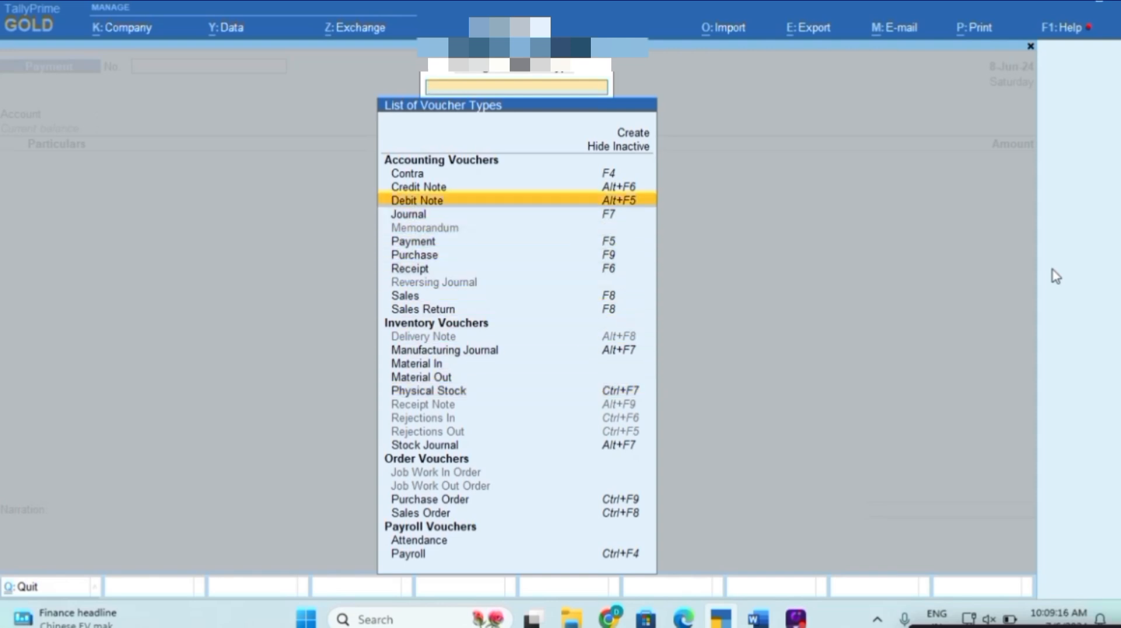
{"action": "key", "text": "Return"}
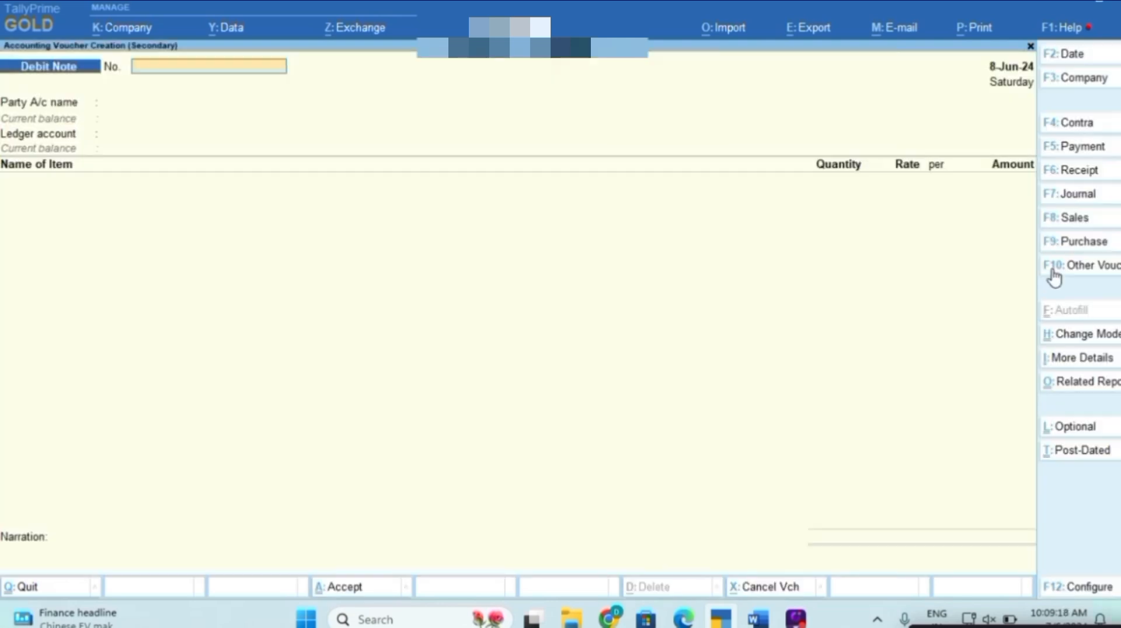
Leave the number blank, set the party to Aarhat Iserv LLP with default party details, and choose Unregister Purchase as the ledger account.
{"action": "key", "text": "Return"}
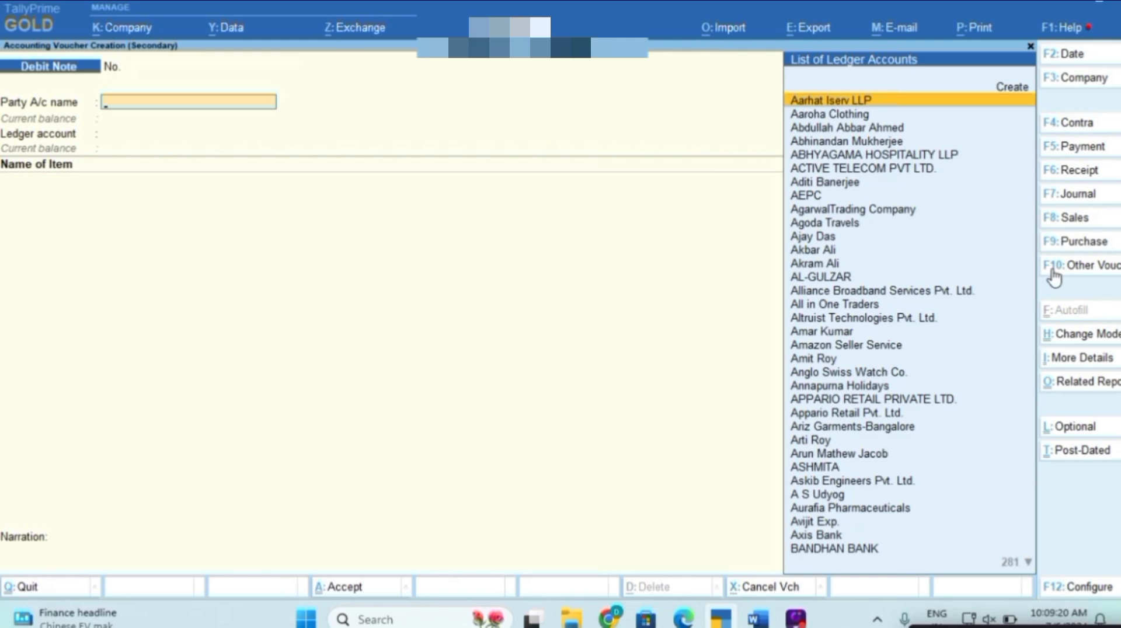
{"action": "type", "text": "aa"}
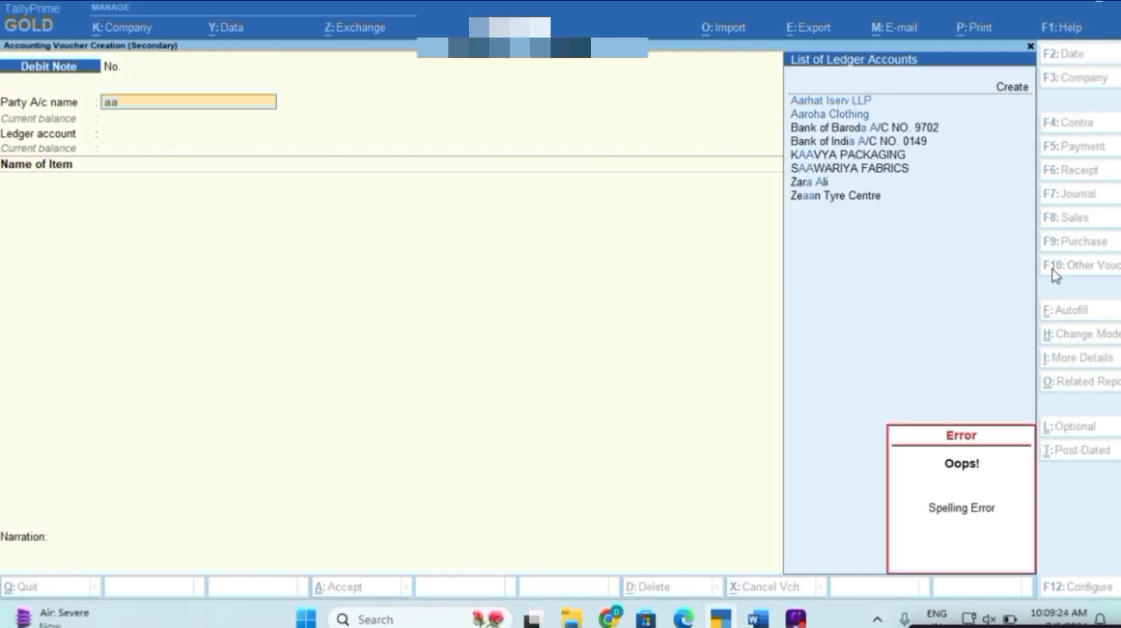
{"action": "key", "text": "Return"}
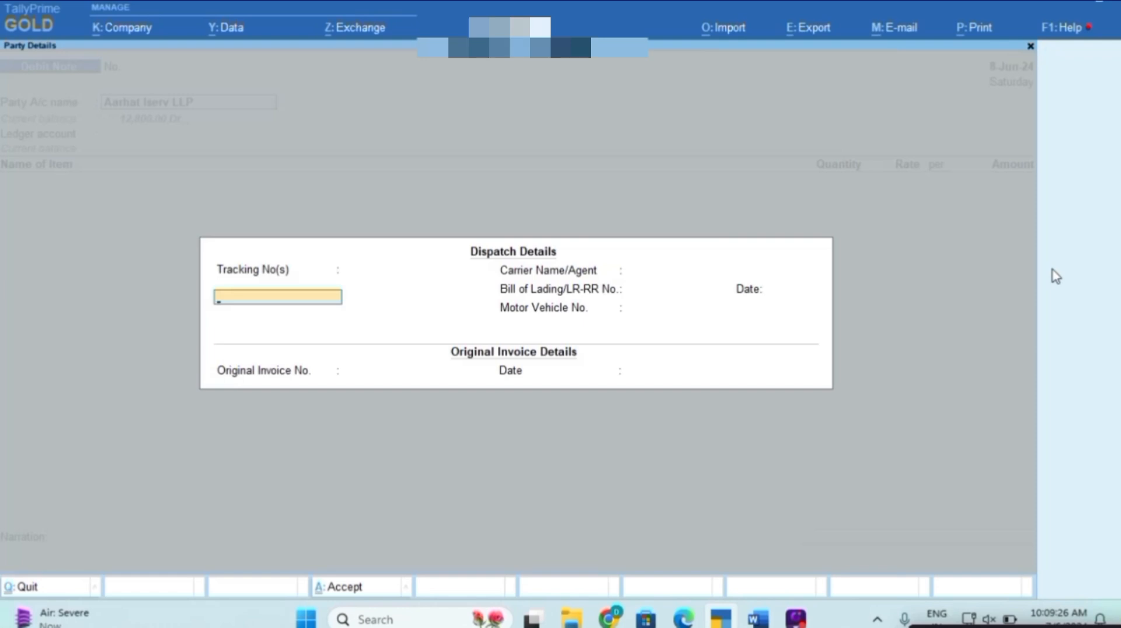
{"action": "key", "text": "Return"}
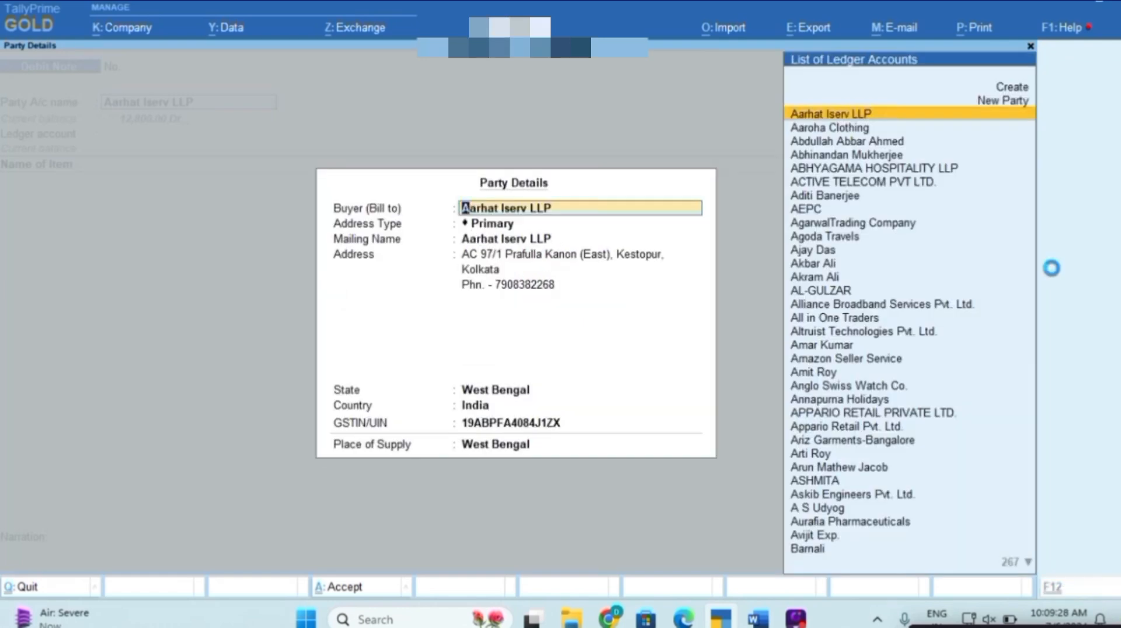
{"action": "key", "text": "ctrl+a"}
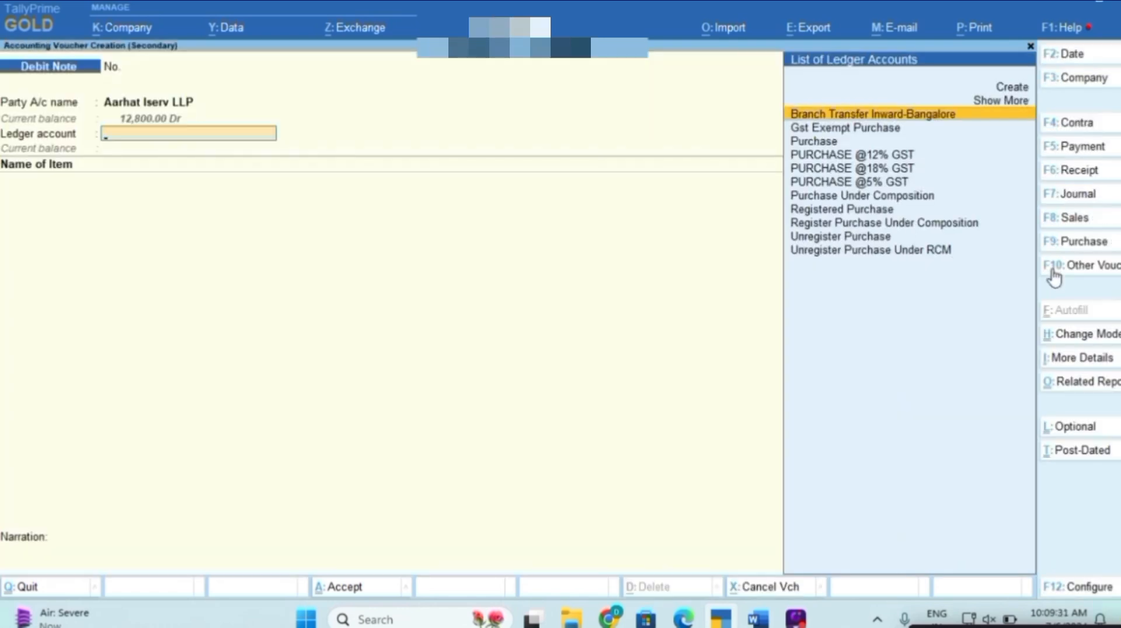
{"action": "type", "text": "Unreg"}
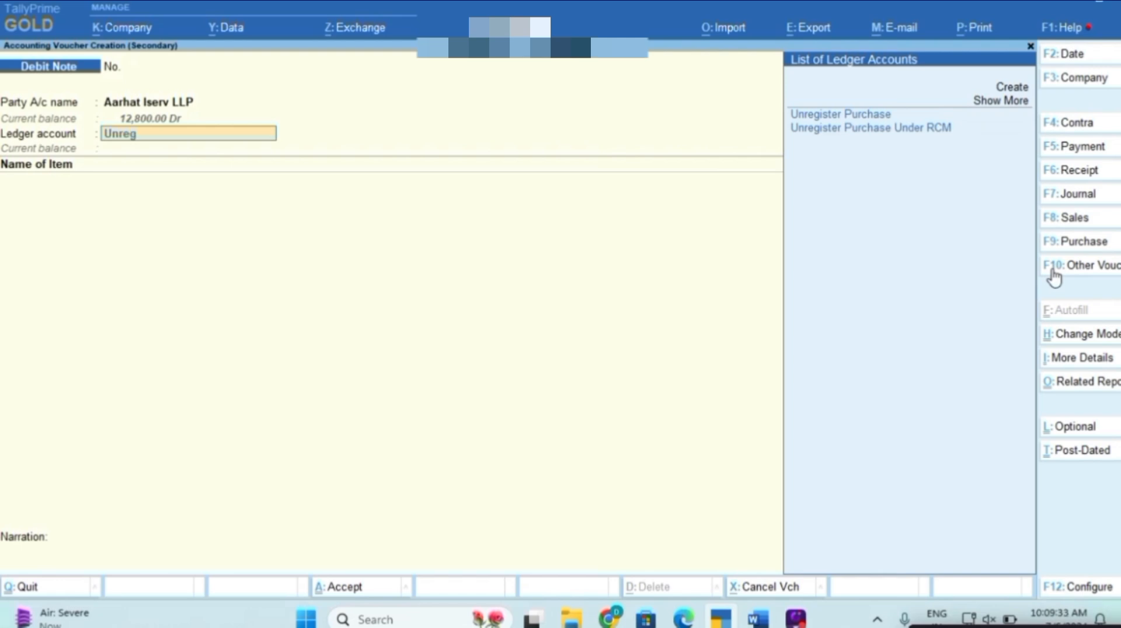
{"action": "key", "text": "Return"}
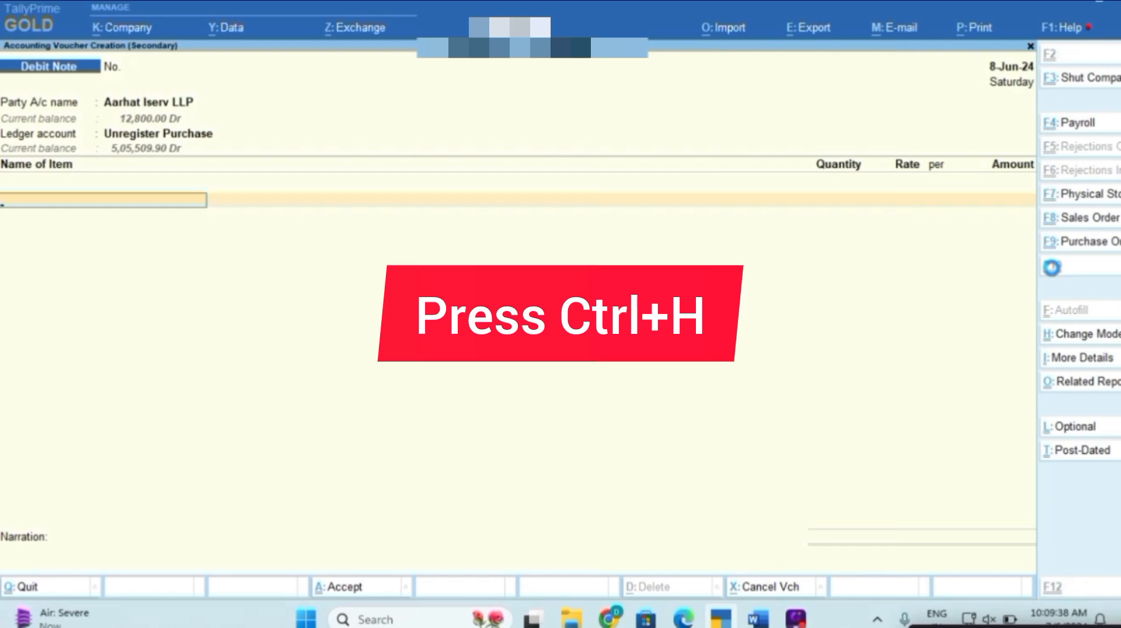
Change the debit note's entry mode to As Voucher.
{"action": "key", "text": "ctrl+h"}
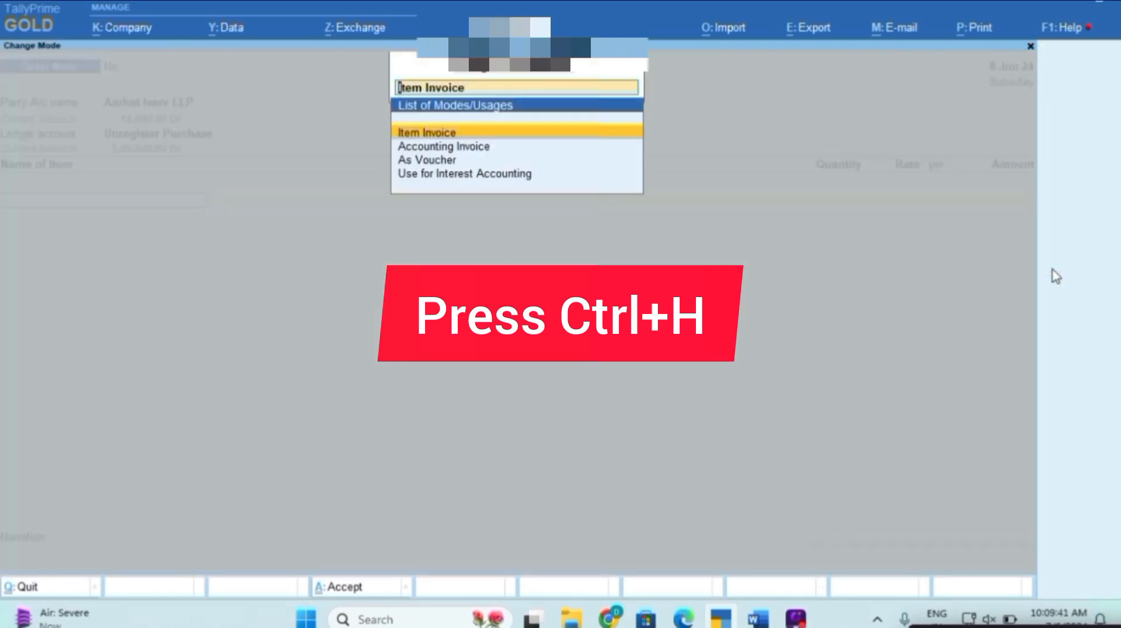
{"action": "key", "text": "Down"}
{"action": "key", "text": "Down"}
{"action": "key", "text": "Return"}
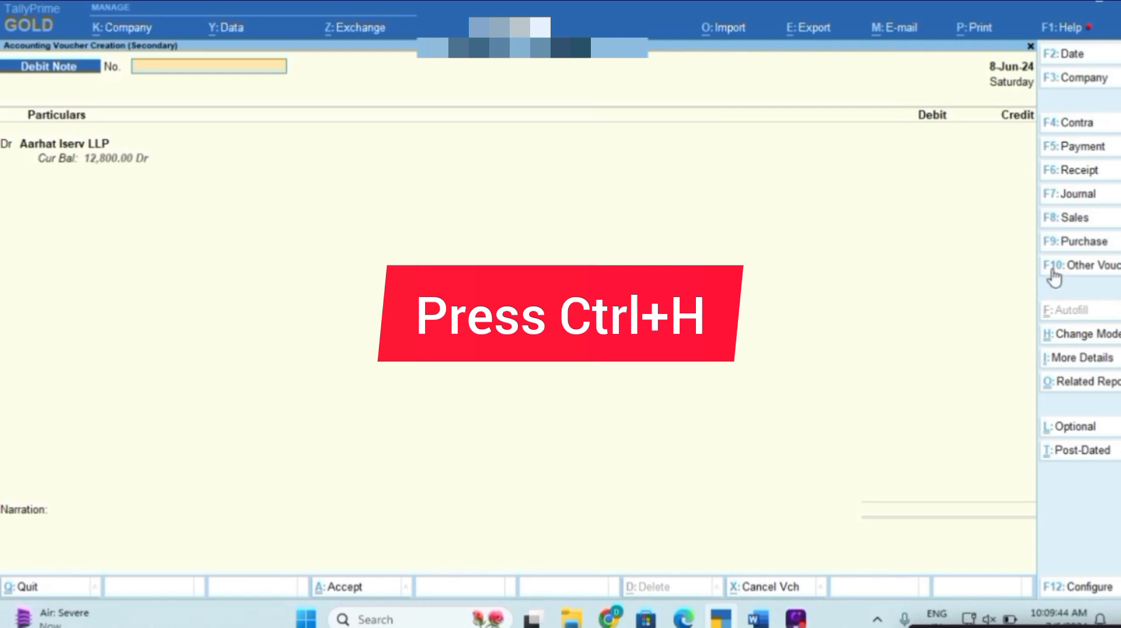
Accept the dispatch and party details unchanged and debit Aarhat Iserv LLP with 5000.
{"action": "key", "text": "Return"}
{"action": "key", "text": "Return"}
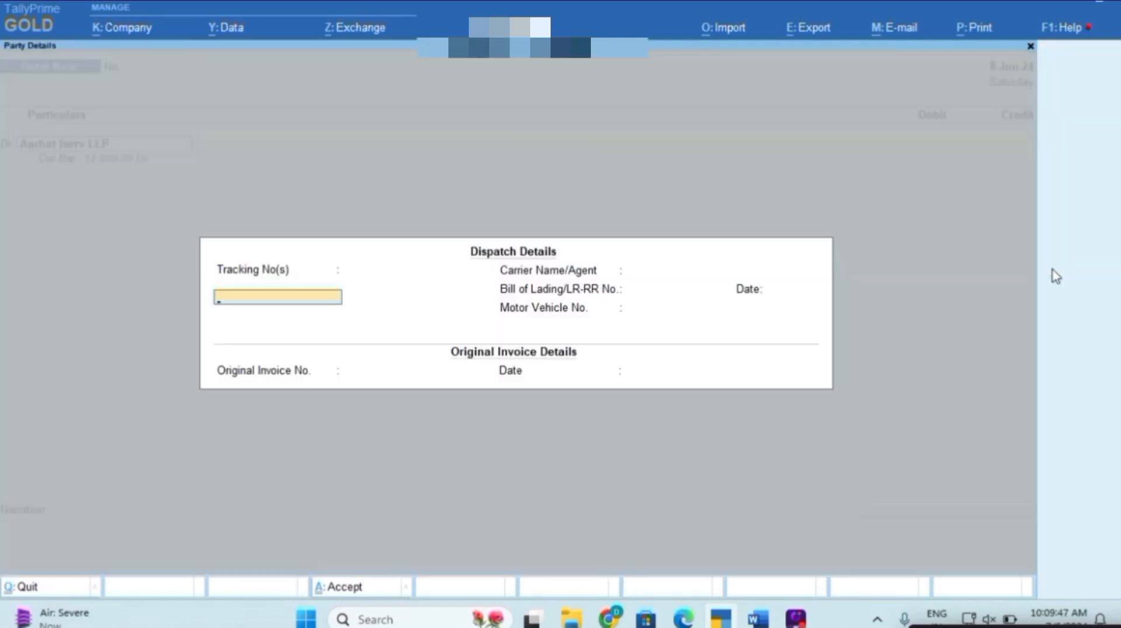
{"action": "key", "text": "ctrl+a"}
{"action": "key", "text": "ctrl+a"}
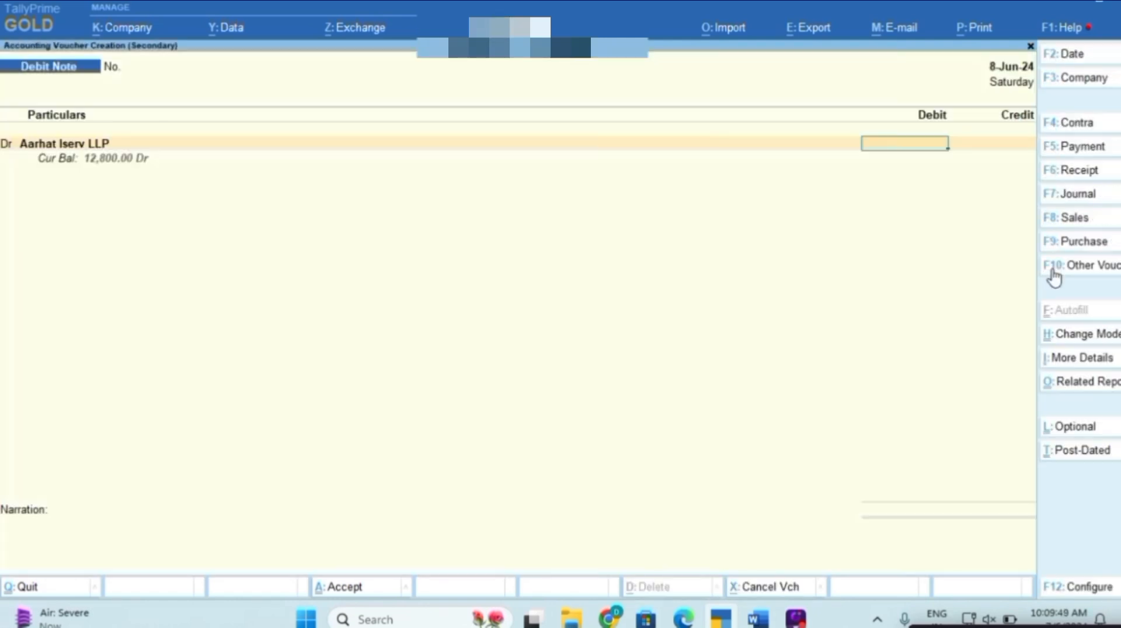
{"action": "type", "text": "5000"}
{"action": "key", "text": "Return"}
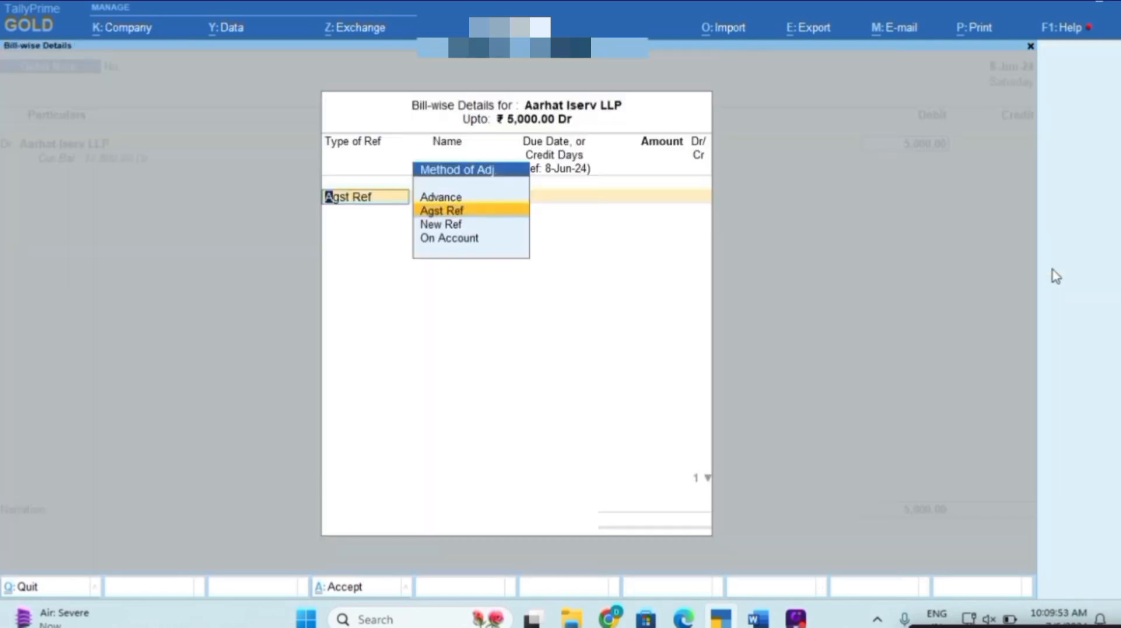
Allocate the 5,000.00 debit as Agst Ref to the supplier's pending bill dated 23-Dec-23.
{"action": "key", "text": "Return"}
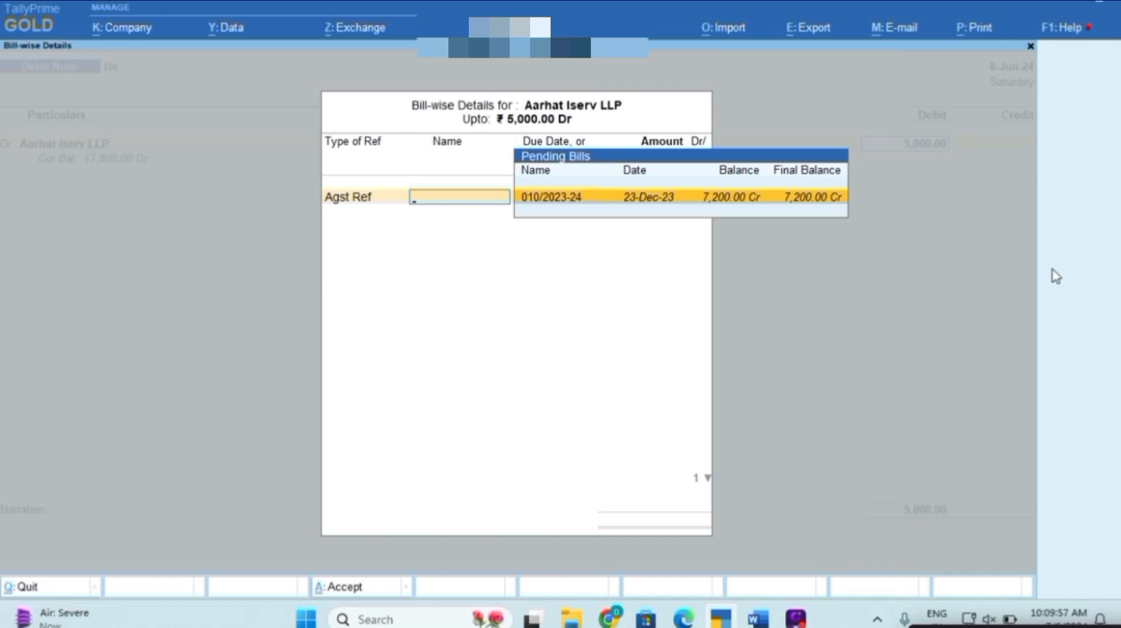
{"action": "key", "text": "BackSpace"}
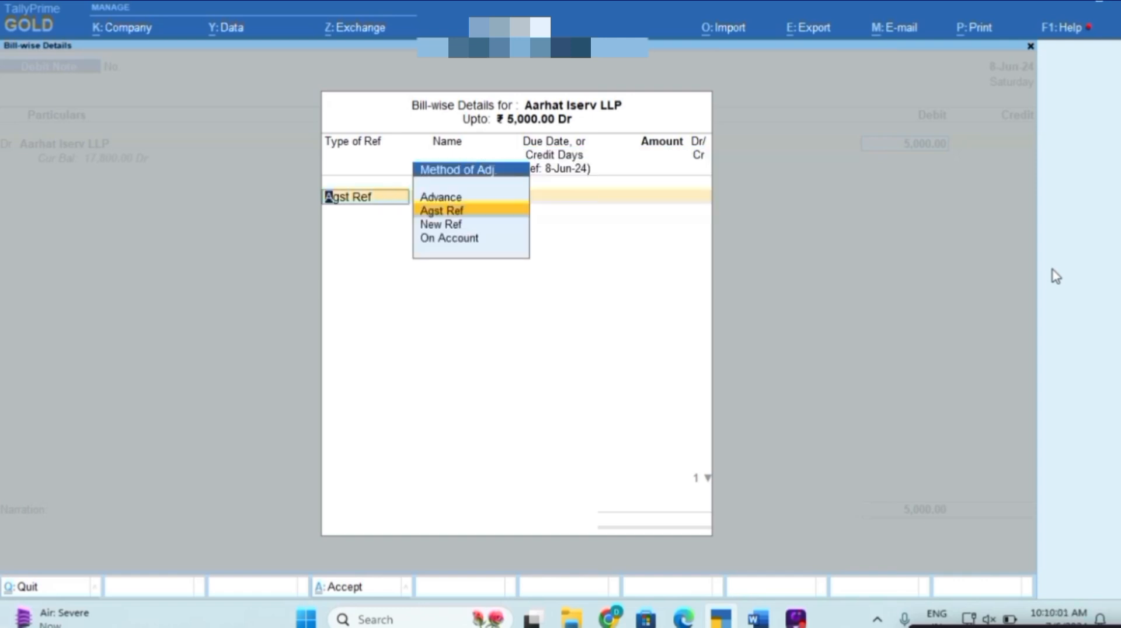
{"action": "key", "text": "Return"}
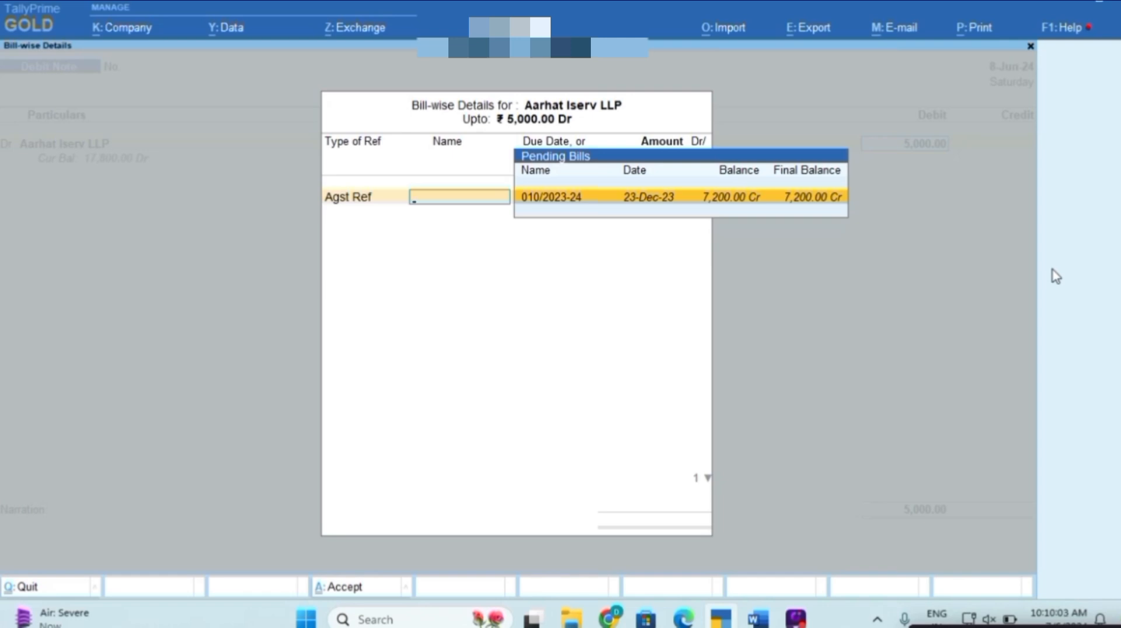
{"action": "key", "text": "Return"}
{"action": "key", "text": "Return"}
{"action": "key", "text": "Return"}
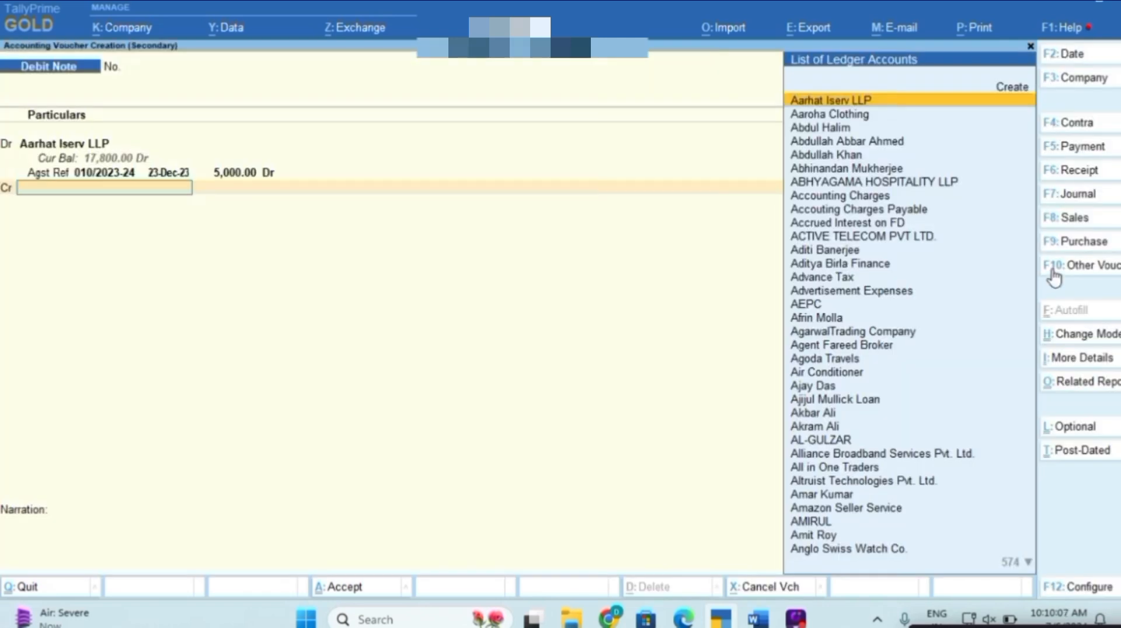
Credit Unregister Purchase with 5,000.00 allocated to Administration and proceed to the narration.
{"action": "type", "text": "Unreg"}
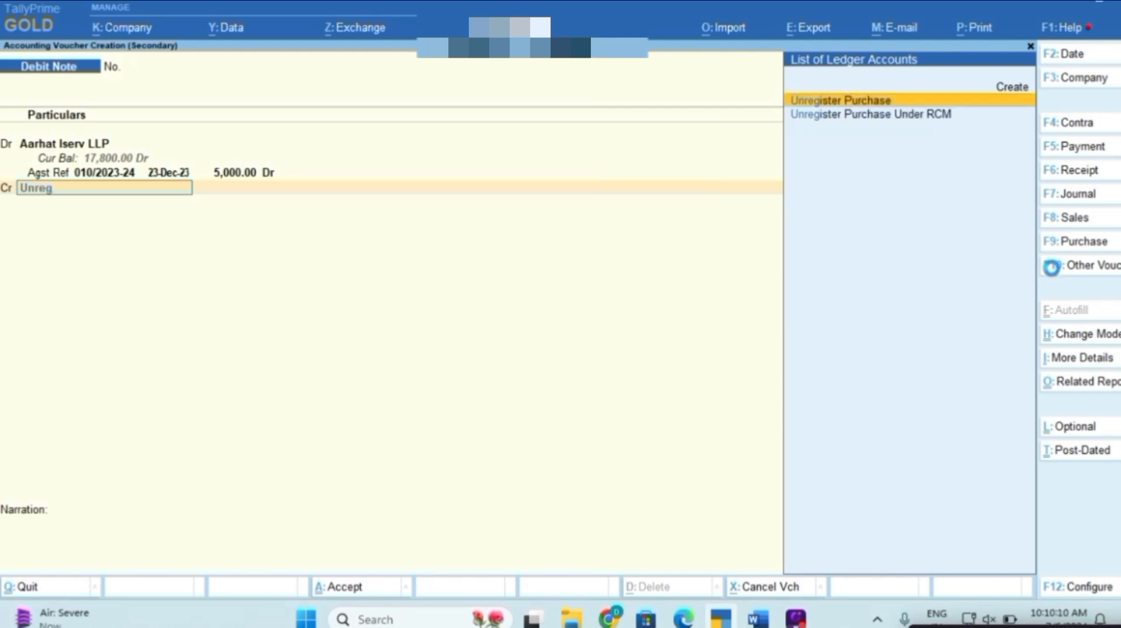
{"action": "key", "text": "Return"}
{"action": "key", "text": "Return"}
{"action": "key", "text": "Return"}
{"action": "key", "text": "Return"}
{"action": "key", "text": "Return"}
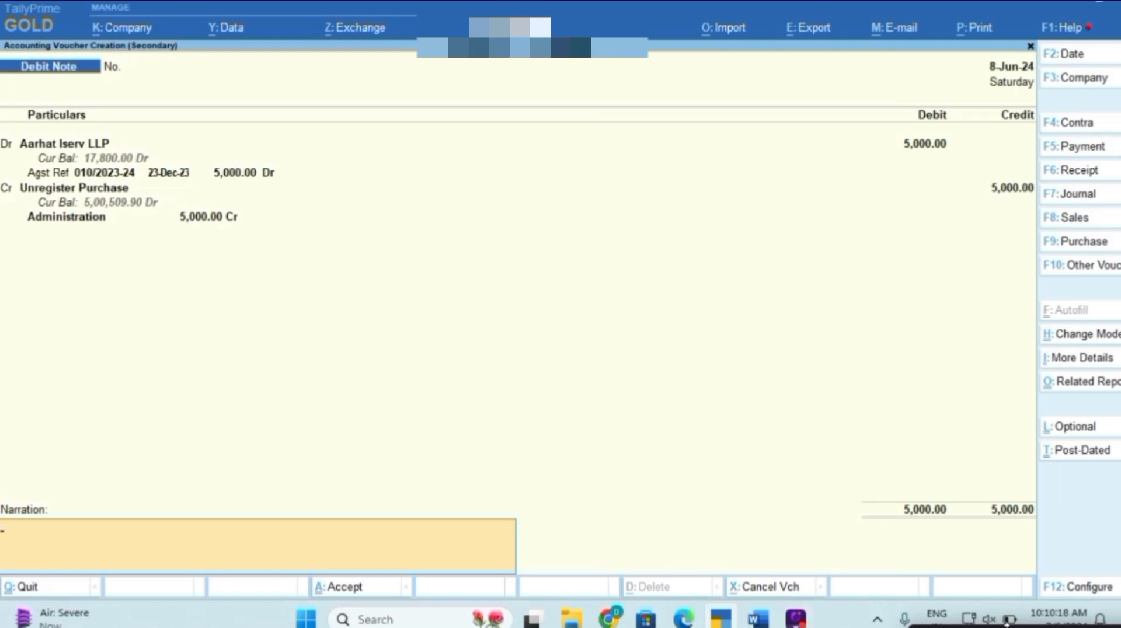
{"action": "left_click_drag", "start_coordinate": [1008, 627], "coordinate": [928, 433]}
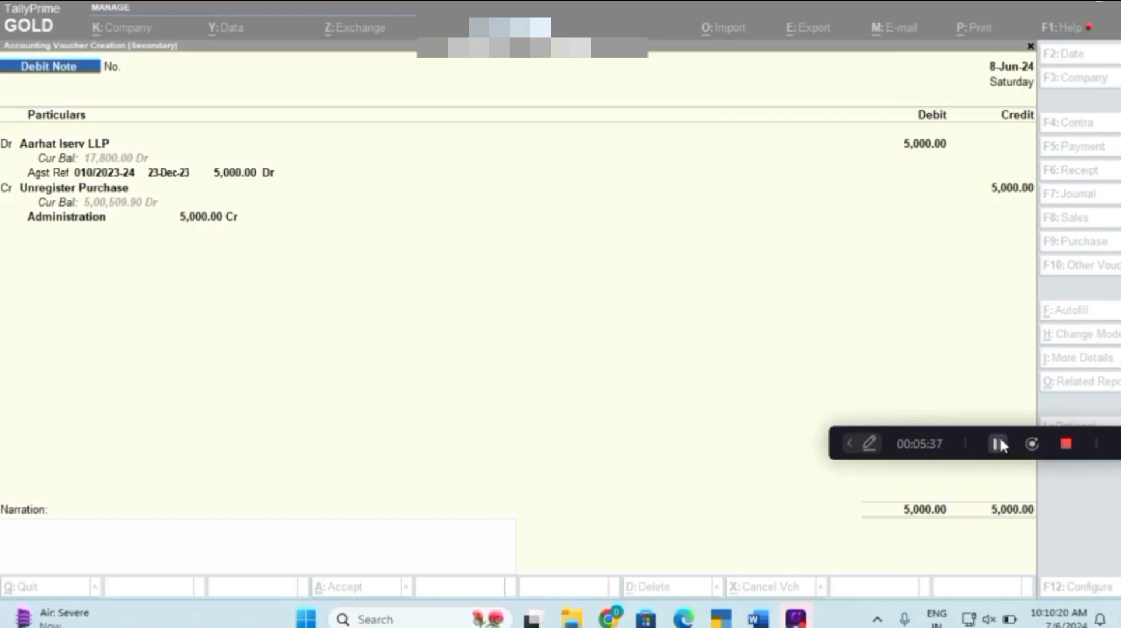